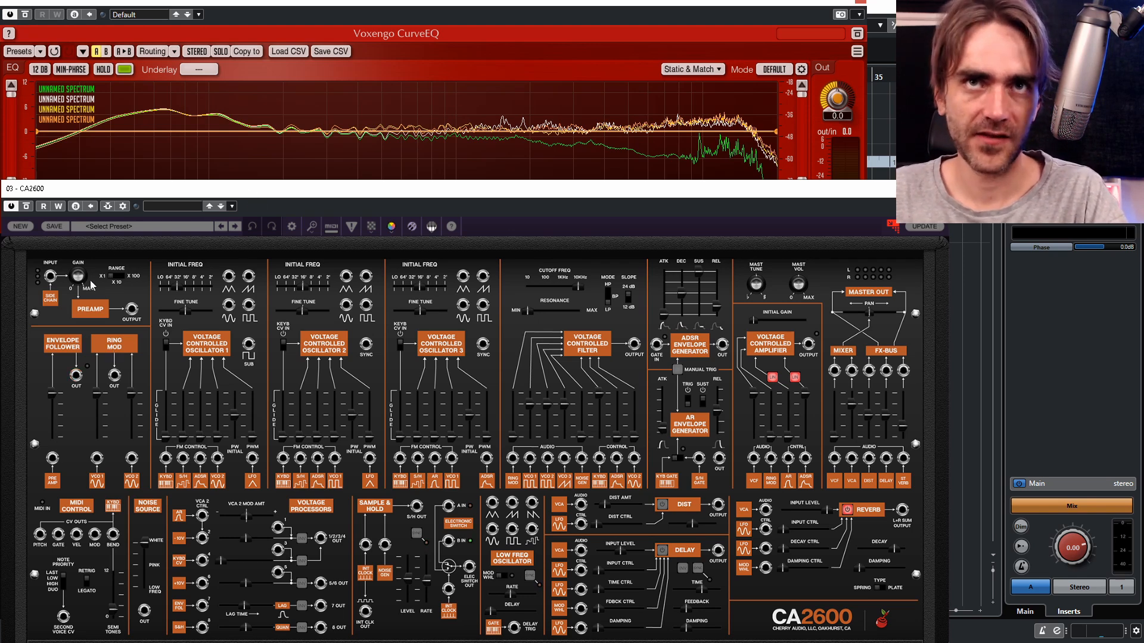
# - Enable side-chaining on the CA2600 and add Audio 01 as its side-chain input source
pyautogui.moveTo(75, 276)
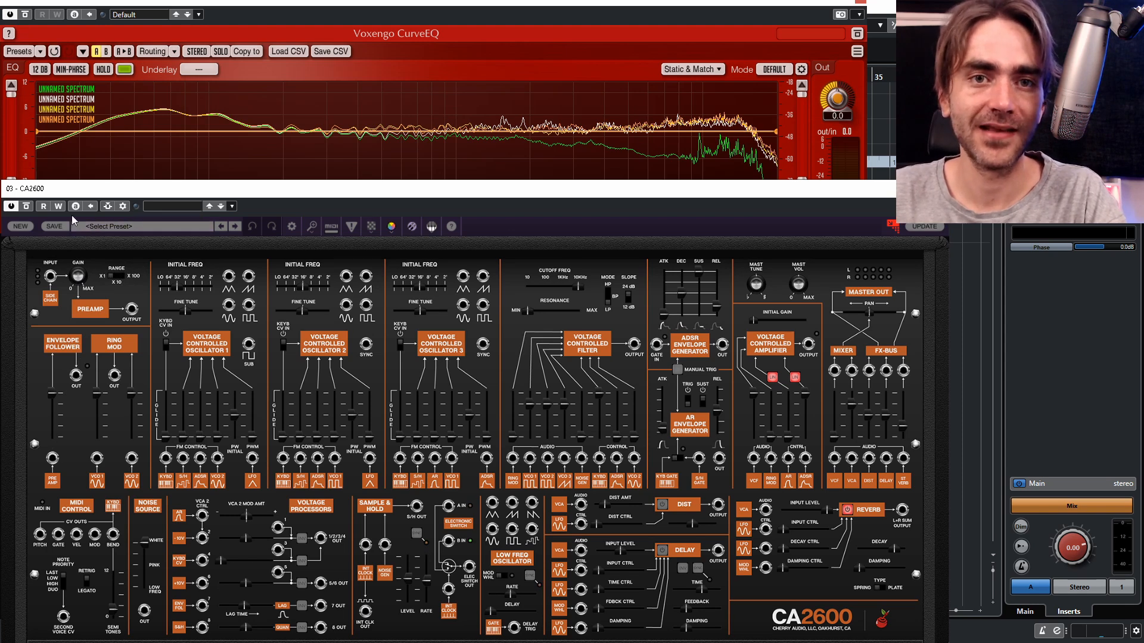
pyautogui.click(107, 206)
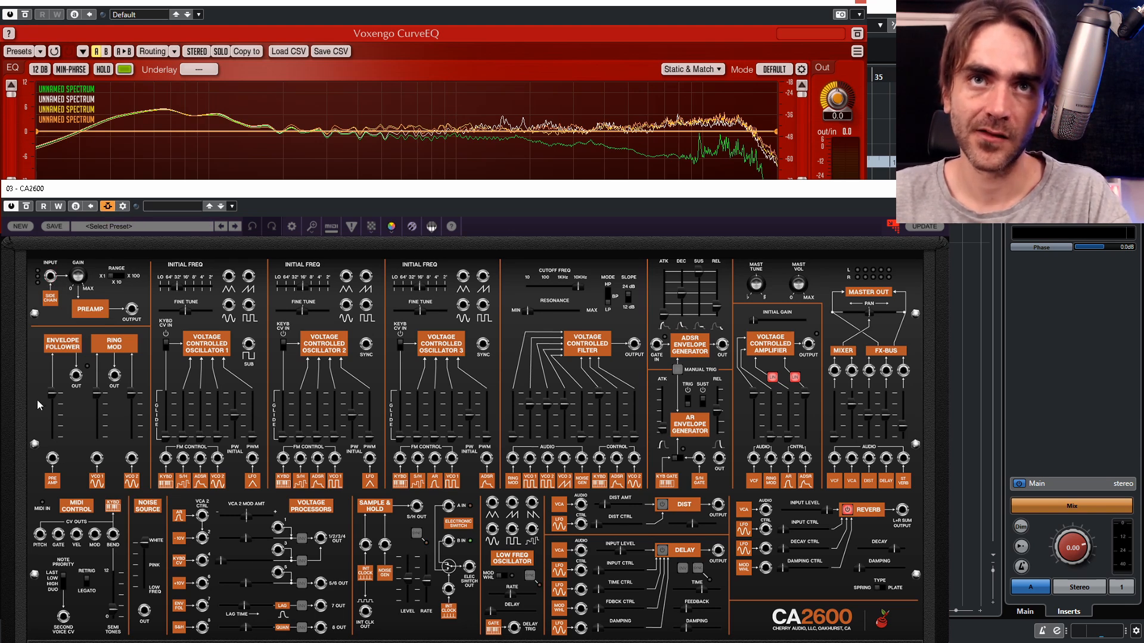
pyautogui.click(108, 207)
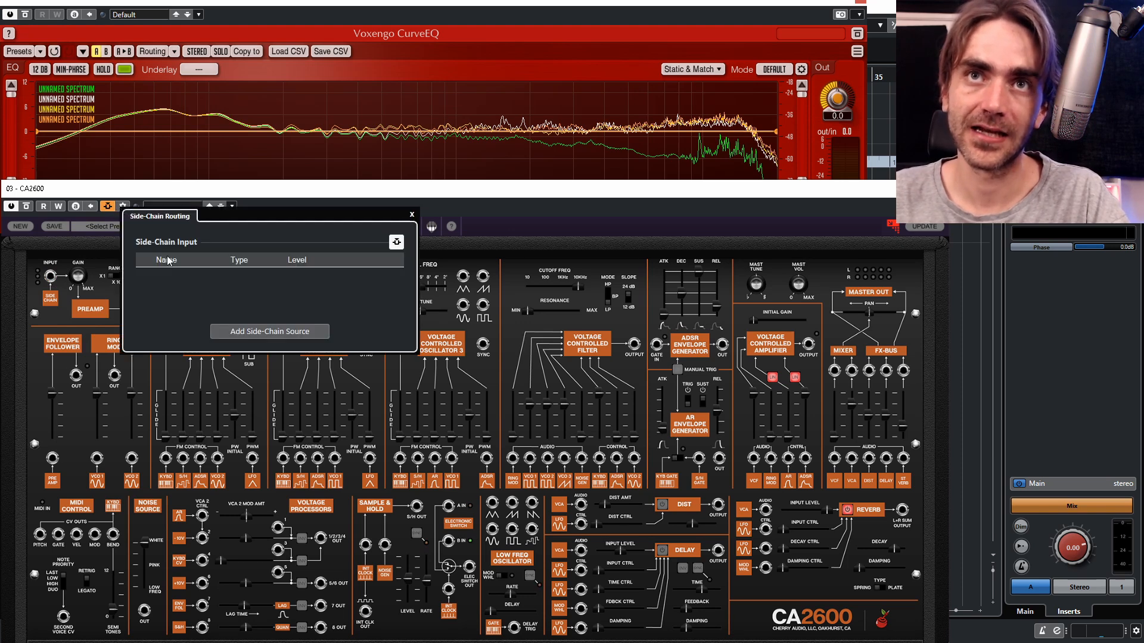
pyautogui.click(310, 332)
pyautogui.click(214, 263)
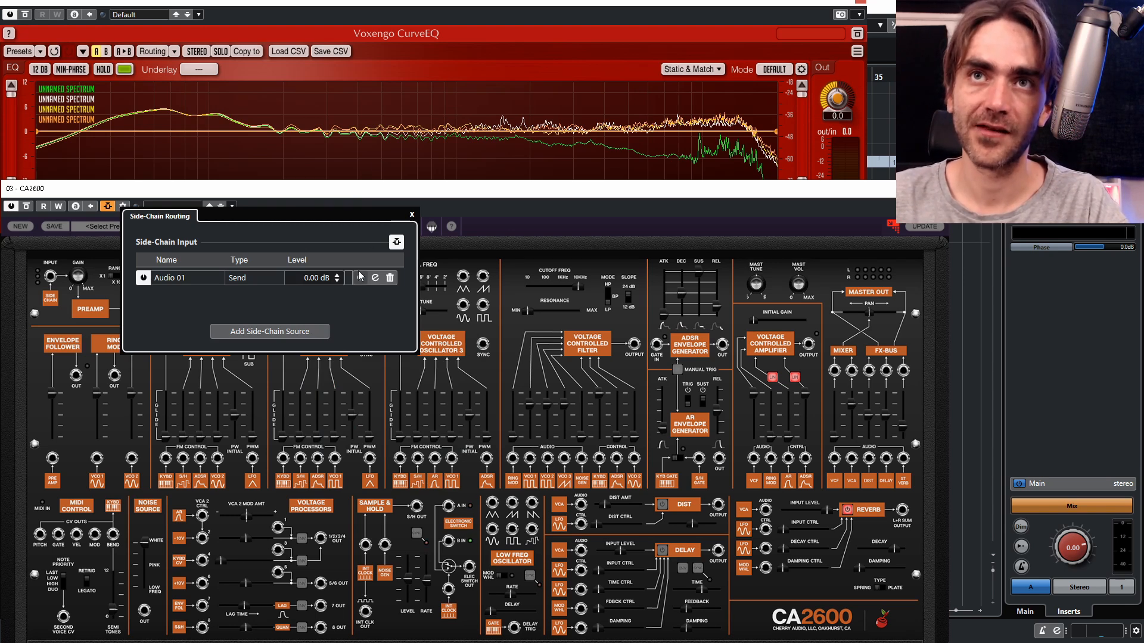
# - Switch the Audio 01 side-chain send to pre-fader and close the side-chain routing window
pyautogui.click(360, 278)
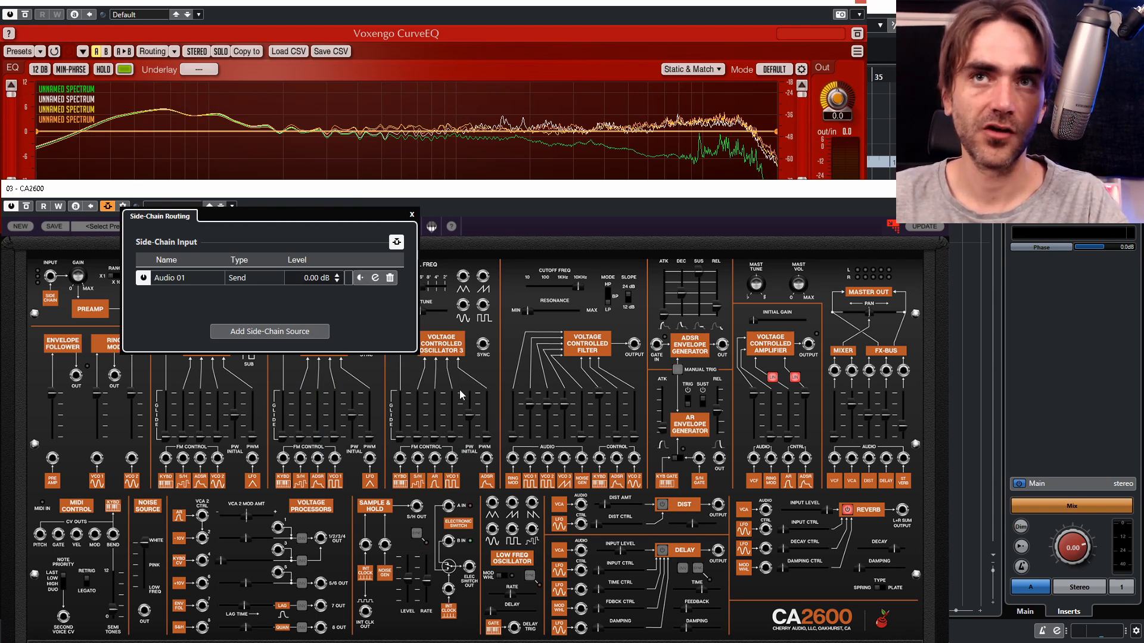
pyautogui.click(360, 277)
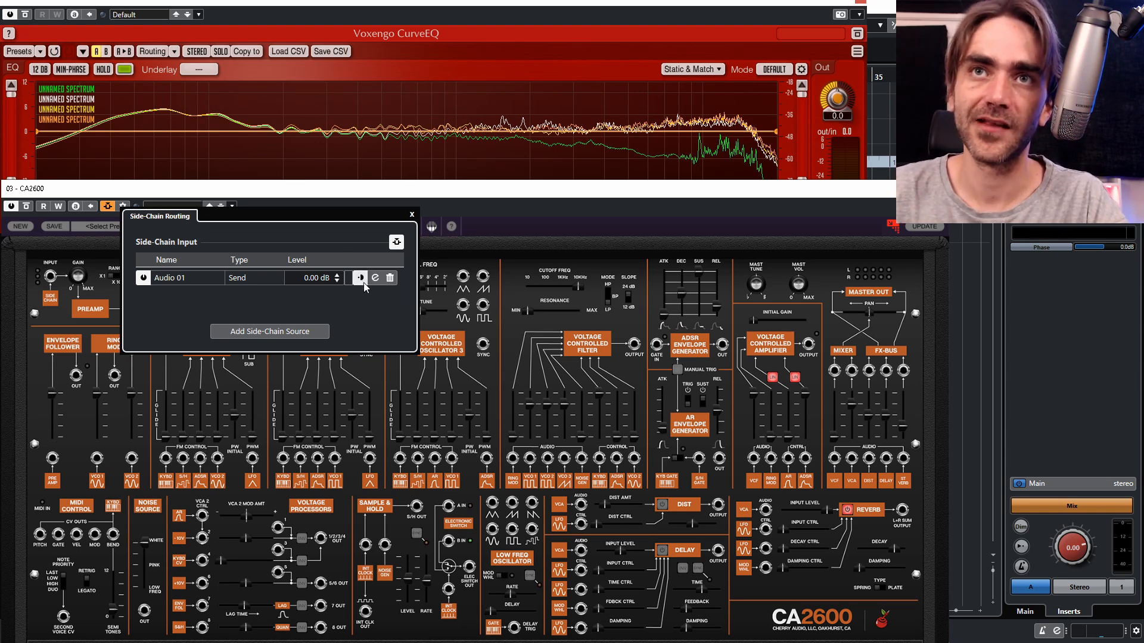
pyautogui.click(528, 230)
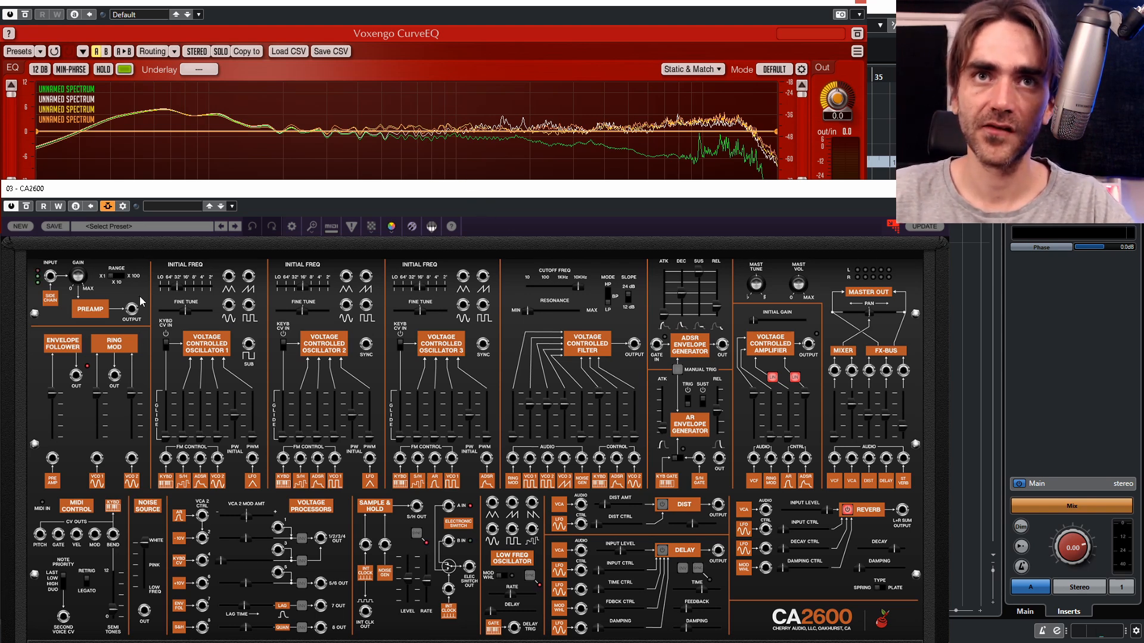
pyautogui.moveTo(131, 309)
pyautogui.mouseDown()
pyautogui.moveTo(584, 444)
pyautogui.moveTo(569, 402)
pyautogui.moveTo(703, 410)
pyautogui.moveTo(781, 315)
pyautogui.moveTo(752, 456)
pyautogui.moveTo(148, 315)
pyautogui.mouseUp()
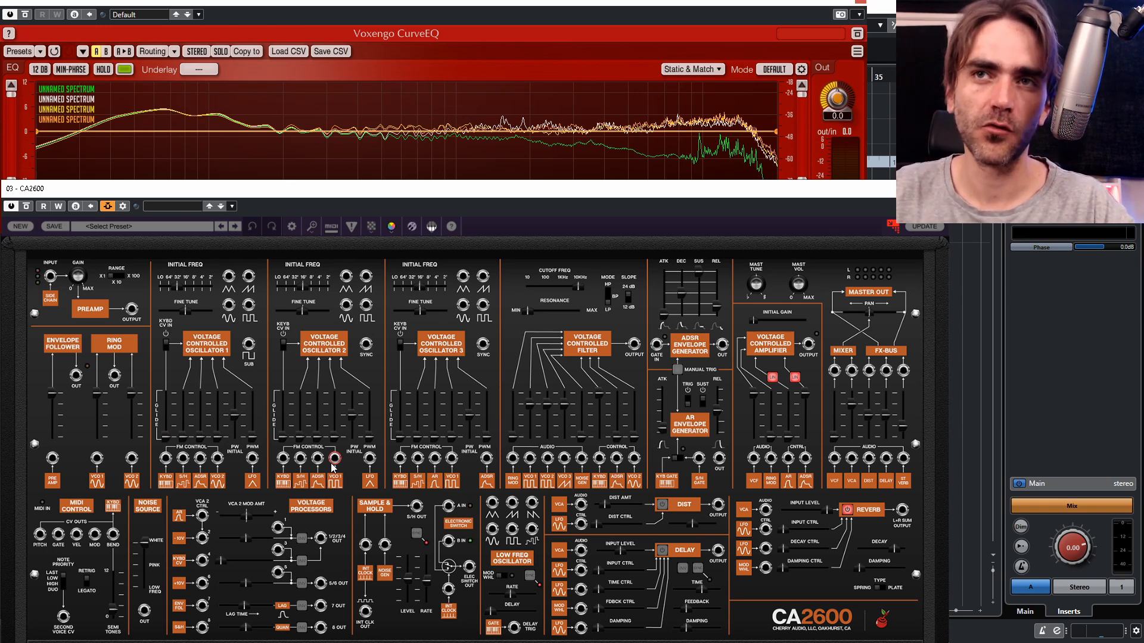
pyautogui.moveTo(132, 309); pyautogui.dragTo(201, 458)
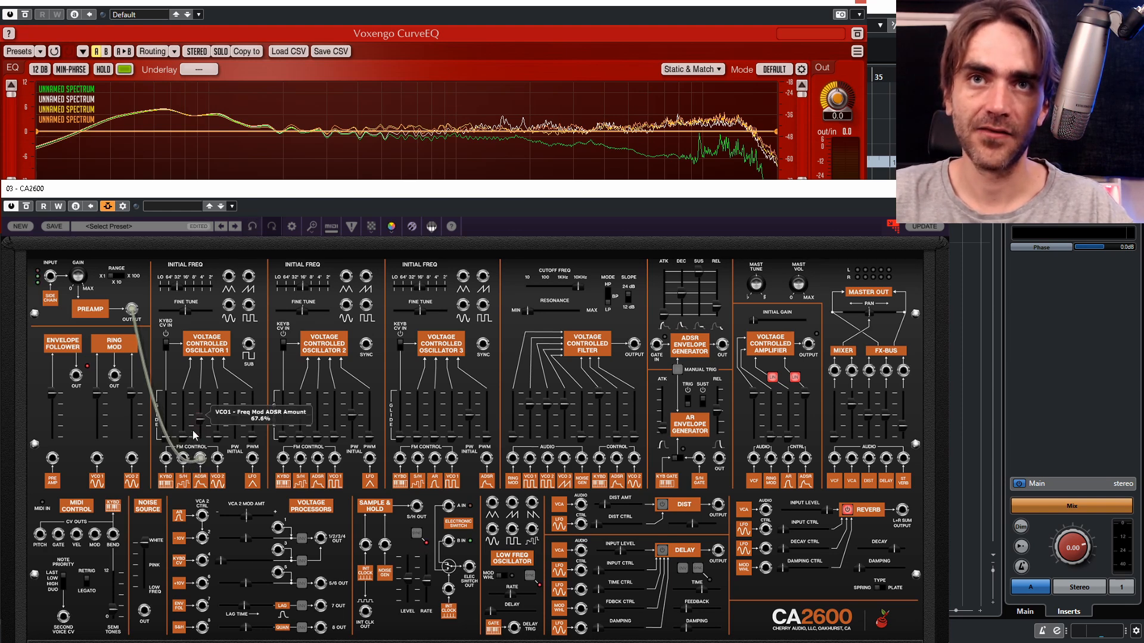
pyautogui.moveTo(203, 459); pyautogui.dragTo(170, 372)
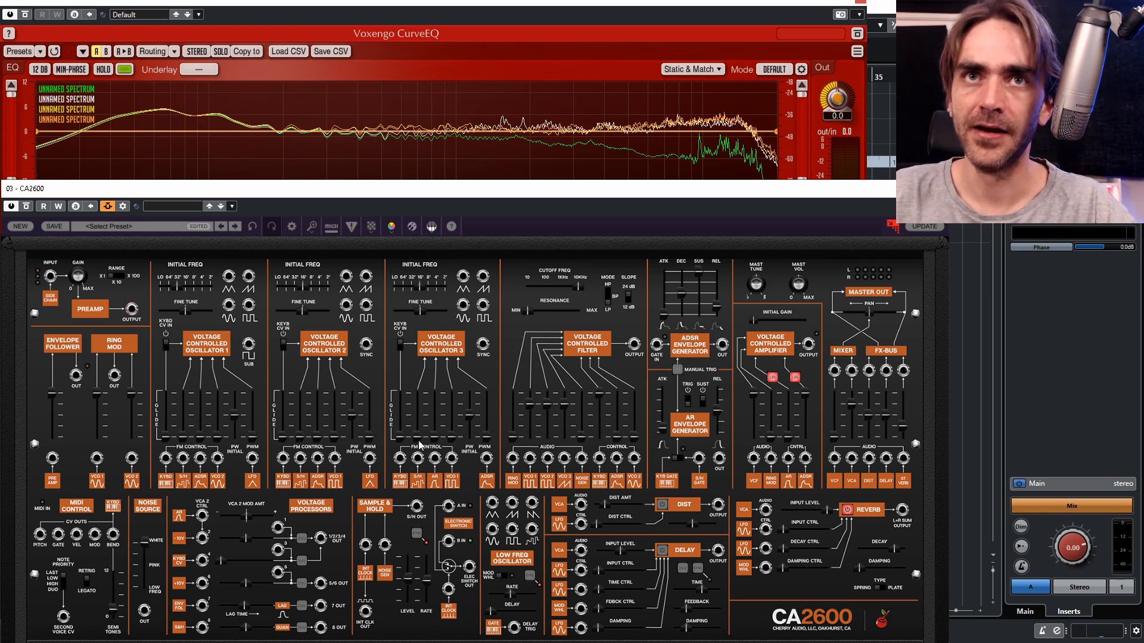
pyautogui.moveTo(132, 309); pyautogui.dragTo(754, 457)
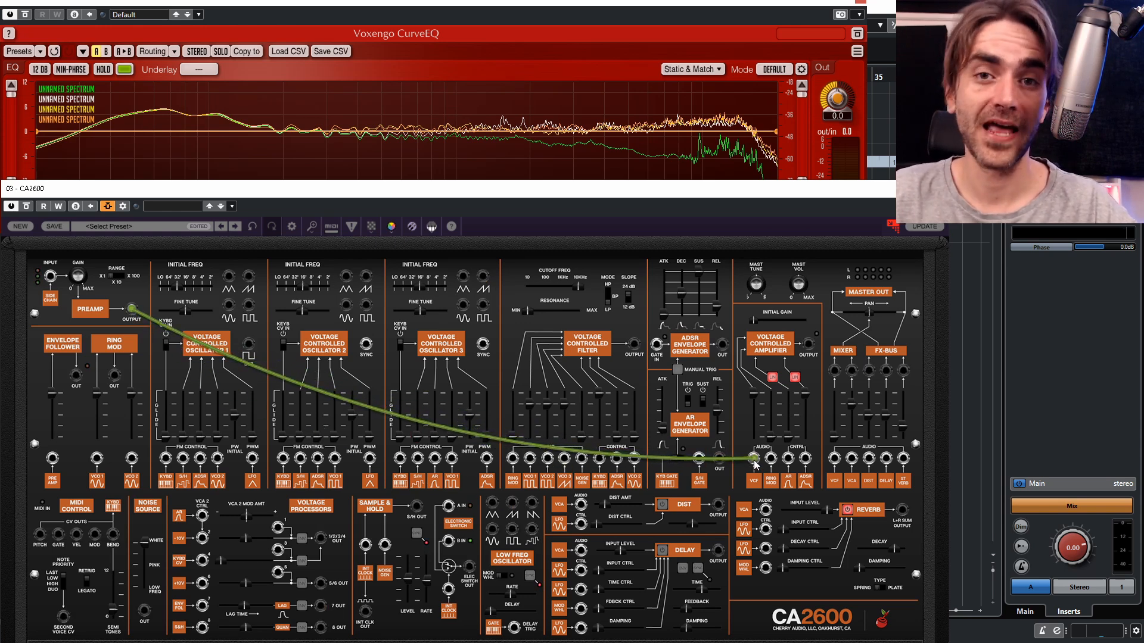
pyautogui.moveTo(754, 459); pyautogui.dragTo(746, 417)
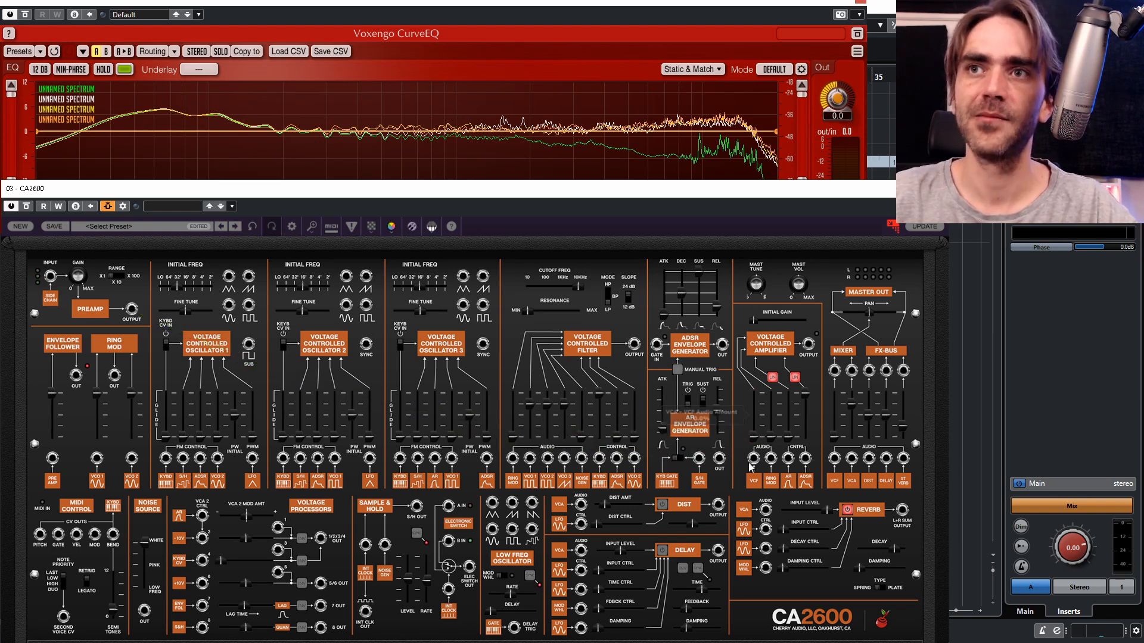
# - Patch the preamp output into the voltage controlled filter's VCO 1 audio input
pyautogui.moveTo(754, 459); pyautogui.dragTo(132, 309)
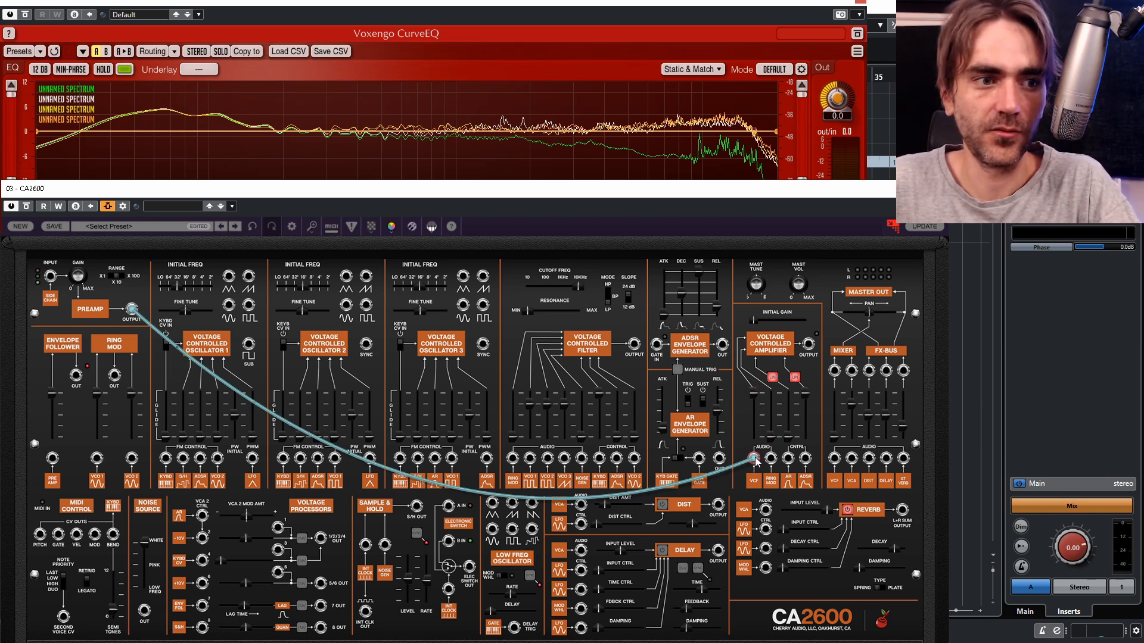
pyautogui.moveTo(754, 459); pyautogui.dragTo(836, 462)
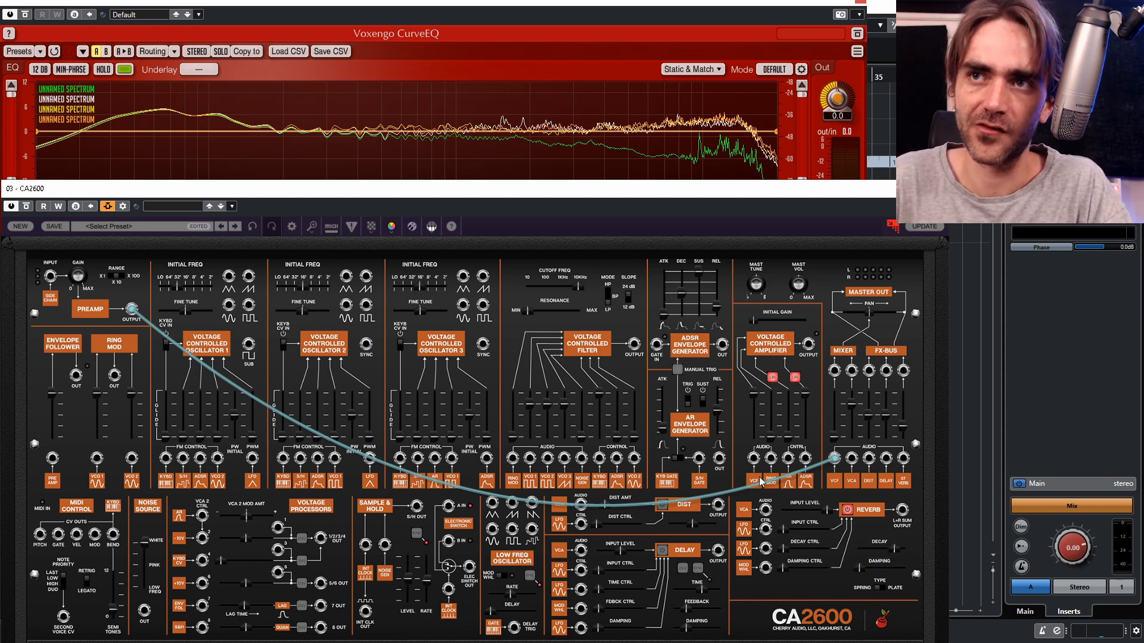
pyautogui.moveTo(834, 458); pyautogui.dragTo(533, 460)
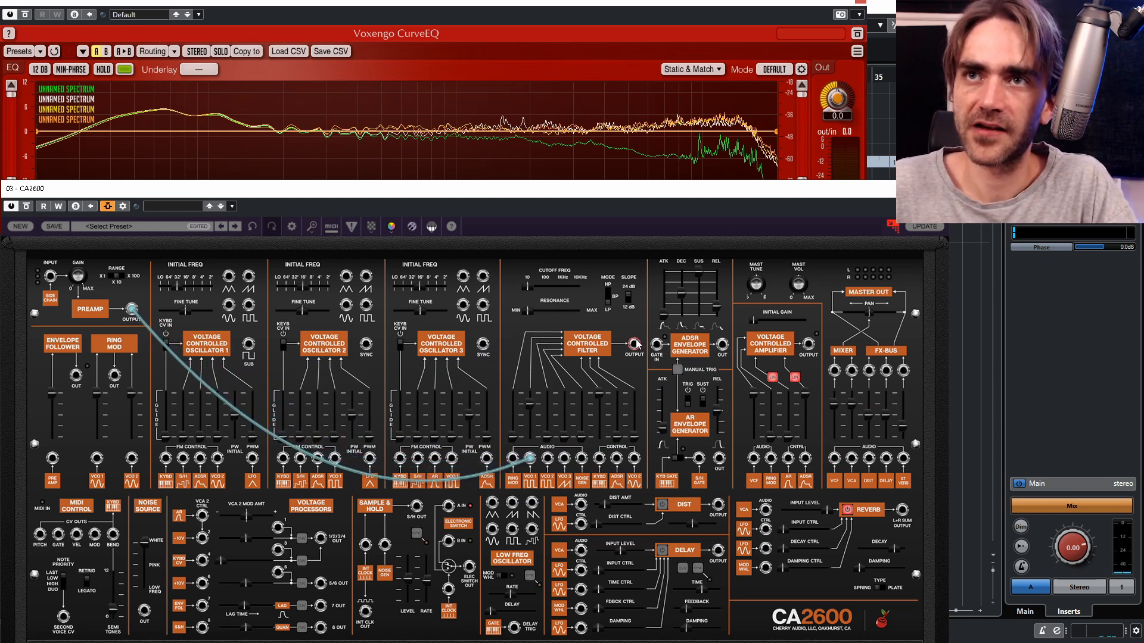
# - Patch the filter output into the reverb's audio input and sweep the filter's cutoff frequency
pyautogui.moveTo(635, 344); pyautogui.dragTo(765, 510)
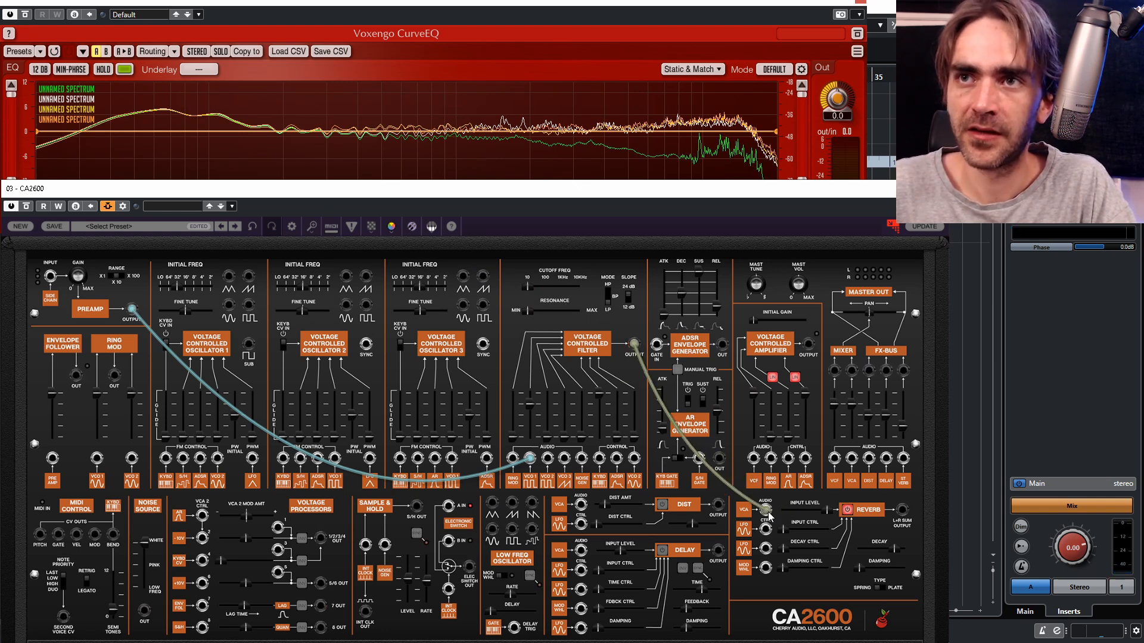
pyautogui.moveTo(527, 287); pyautogui.dragTo(576, 290)
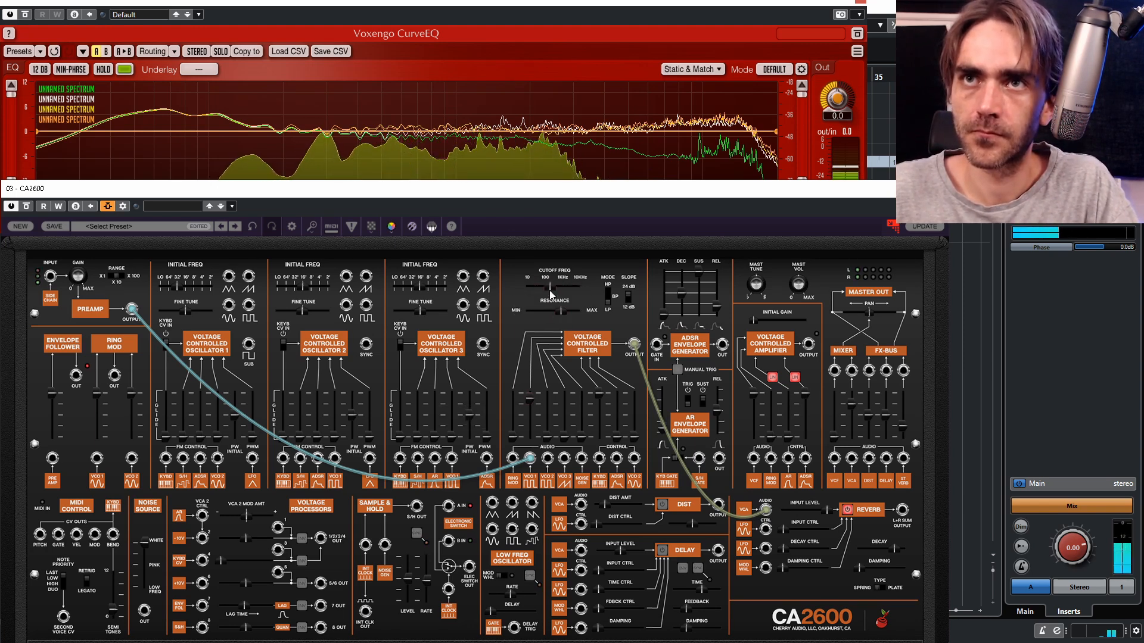
pyautogui.moveTo(554, 294)
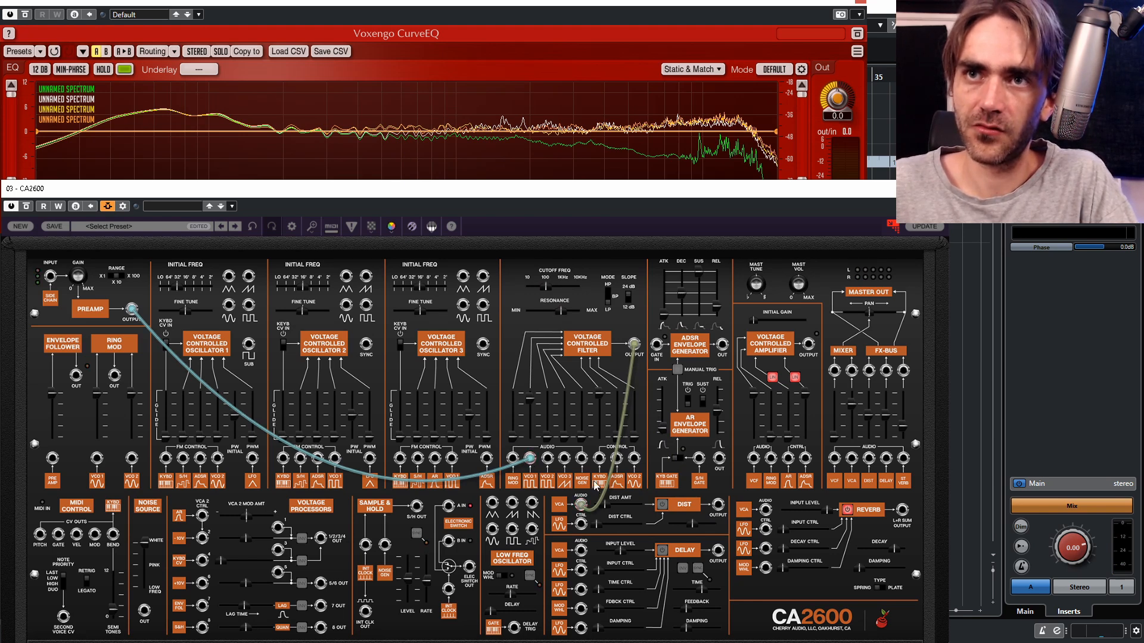
# - Chain the filter through distortion, delay and reverb by patching their outputs and audio inputs, and turn on the delay's time sync
pyautogui.moveTo(718, 505); pyautogui.dragTo(580, 550)
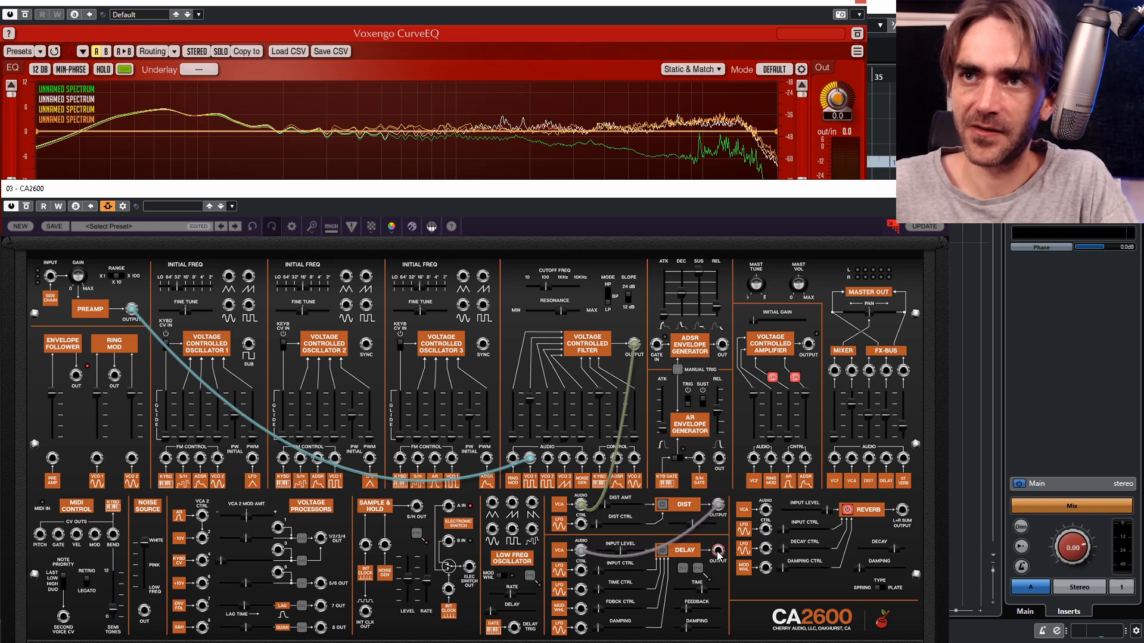
pyautogui.moveTo(718, 550); pyautogui.dragTo(766, 511)
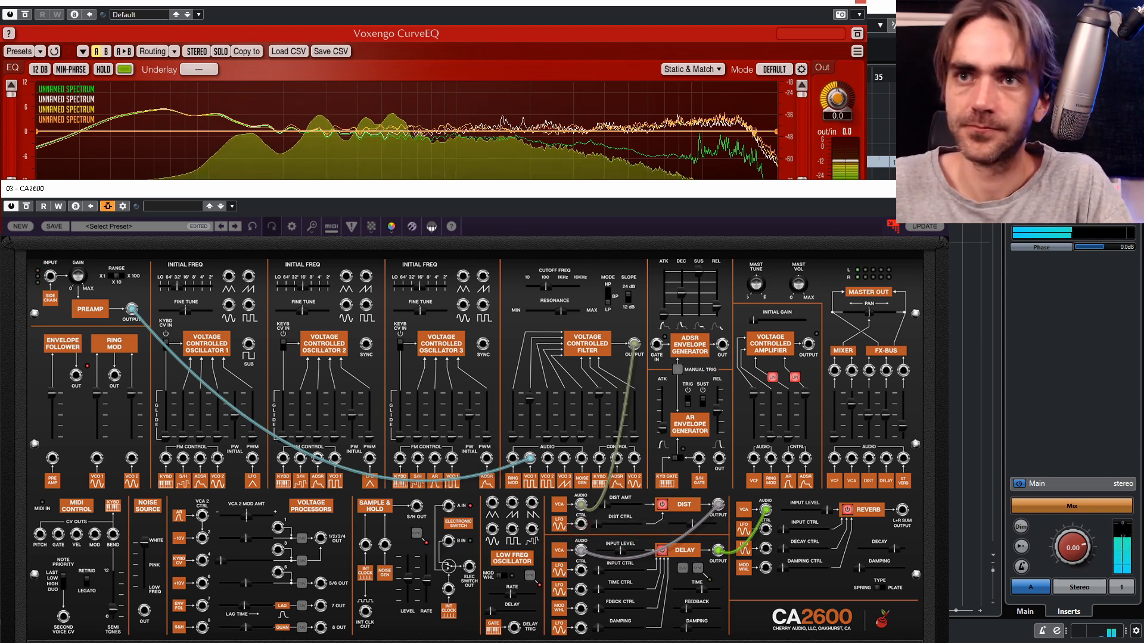
pyautogui.click(697, 568)
# - Adjust the delay time and fine-tune the filter's cutoff frequency
pyautogui.moveTo(699, 593)
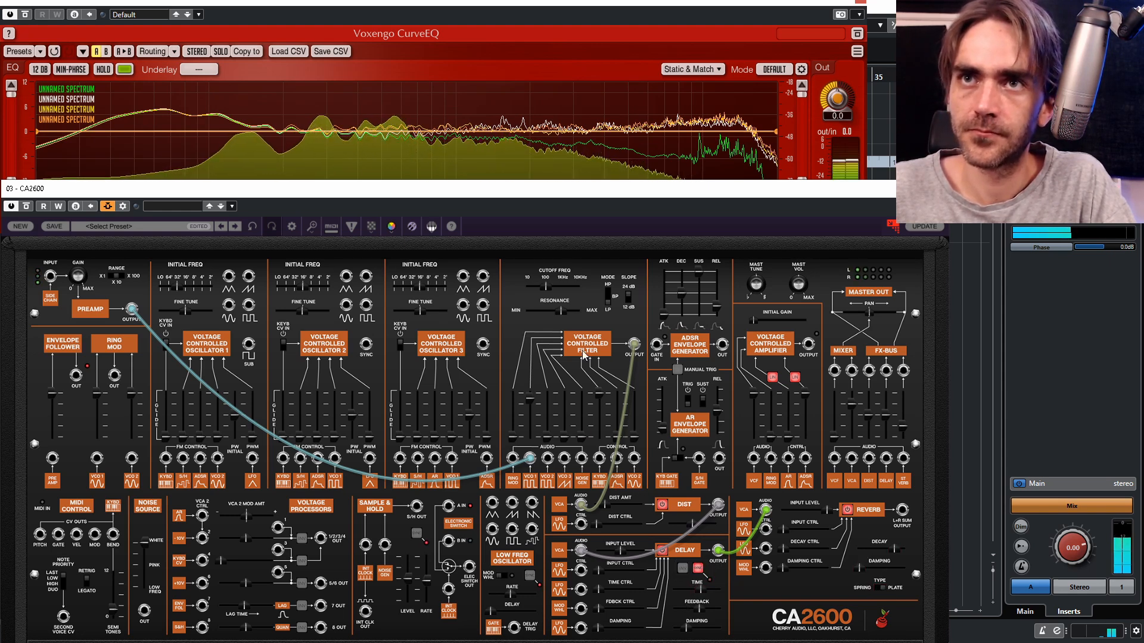
pyautogui.moveTo(545, 292)
pyautogui.mouseDown()
pyautogui.moveTo(569, 295)
pyautogui.moveTo(548, 297)
pyautogui.mouseUp()
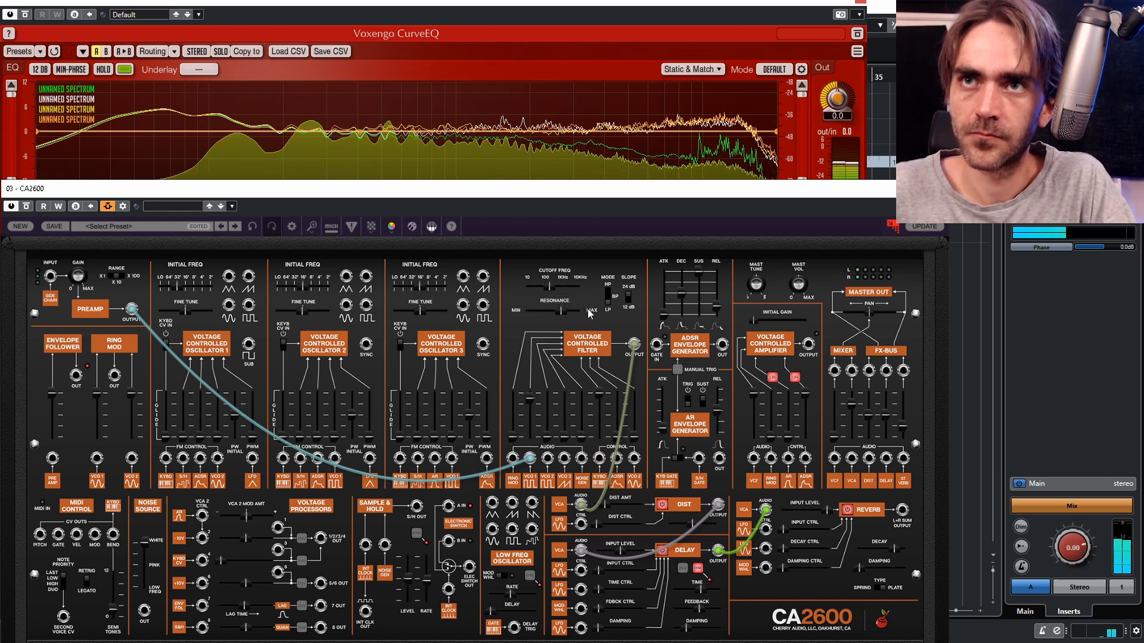
pyautogui.moveTo(549, 286)
pyautogui.mouseDown()
pyautogui.moveTo(571, 286)
pyautogui.moveTo(536, 292)
pyautogui.moveTo(548, 292)
pyautogui.mouseUp()
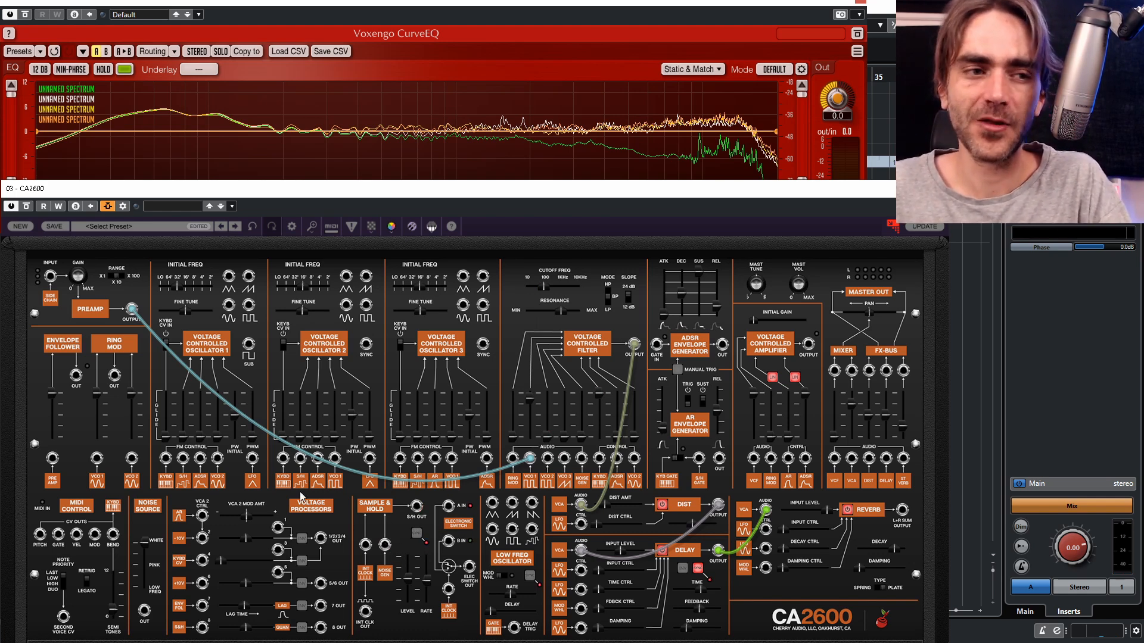
# - Patch the sample and hold output into the filter's keyboard control input, sync its rate and adjust the filter's keyboard mod amount
pyautogui.moveTo(418, 511); pyautogui.dragTo(599, 458)
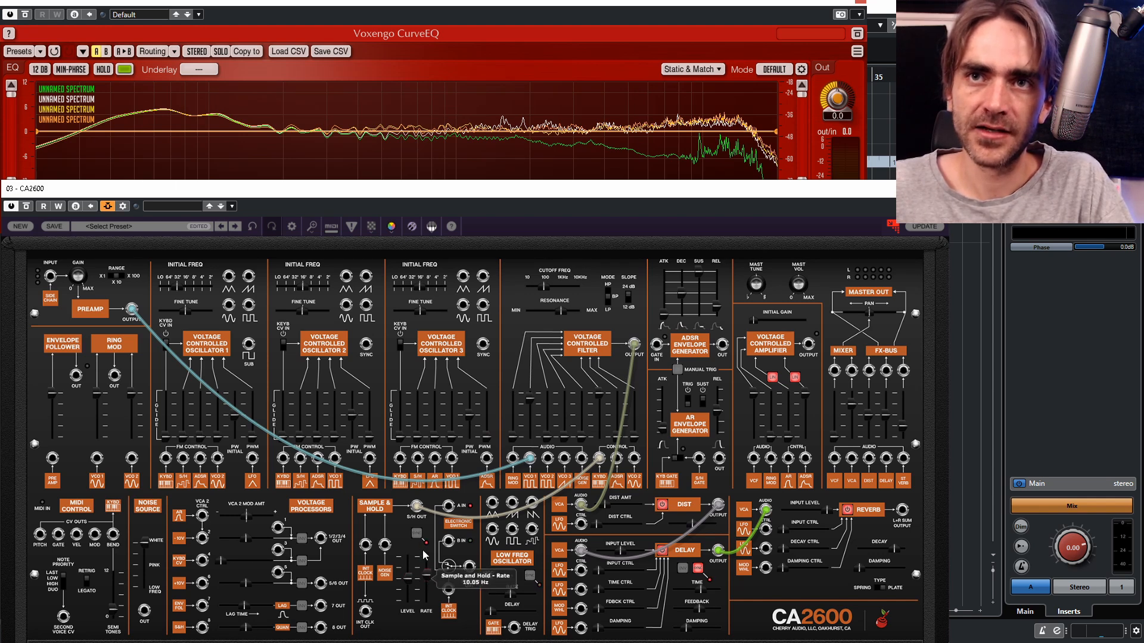
pyautogui.click(426, 575)
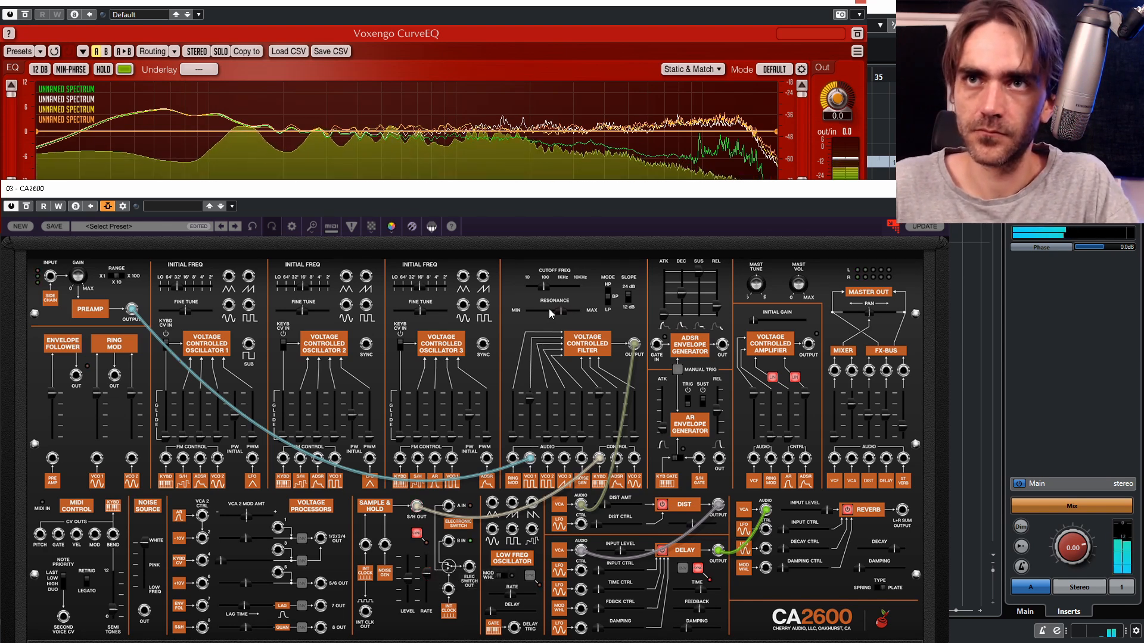
pyautogui.moveTo(599, 411)
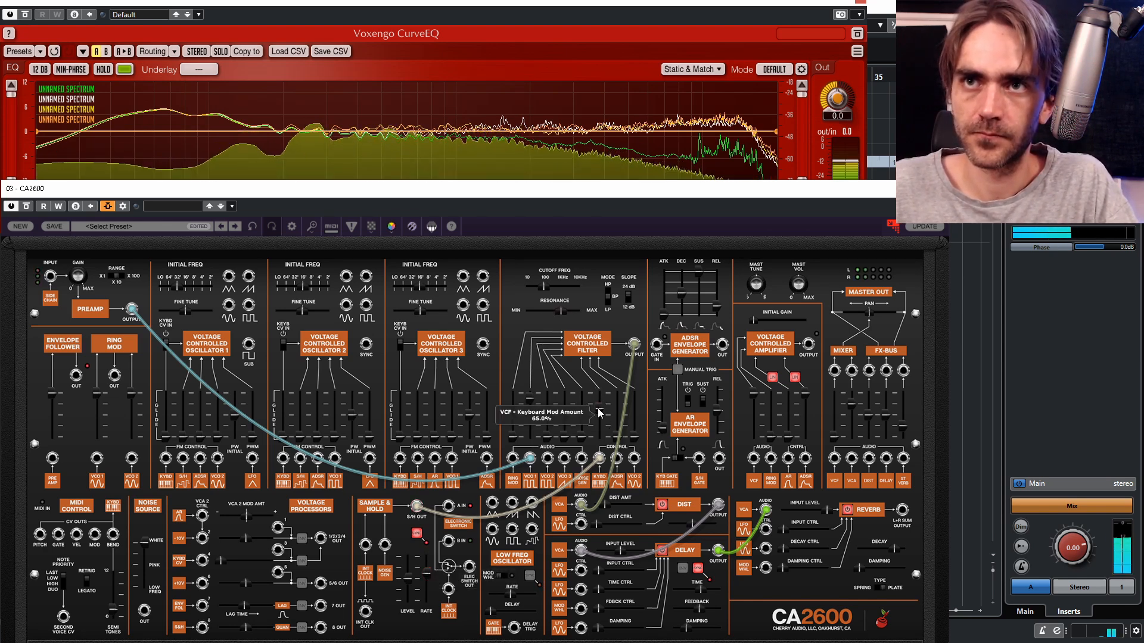
pyautogui.moveTo(599, 412); pyautogui.dragTo(600, 410)
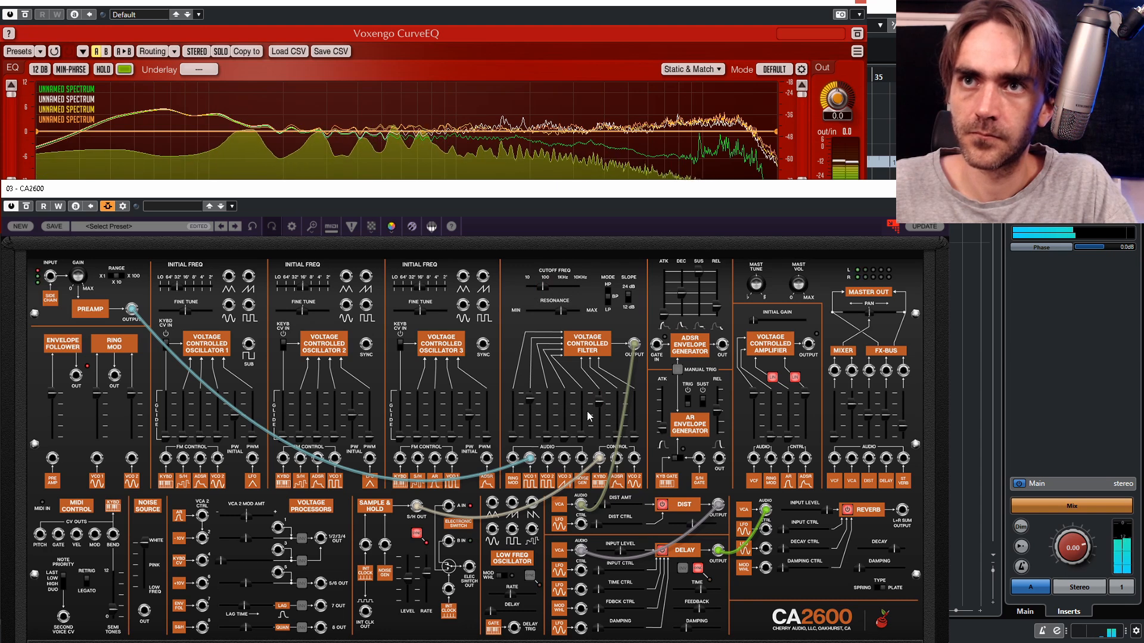
# - Adjust the filter resonance, the distortion amount and the reverb level in the output mixer
pyautogui.moveTo(564, 311); pyautogui.dragTo(570, 311)
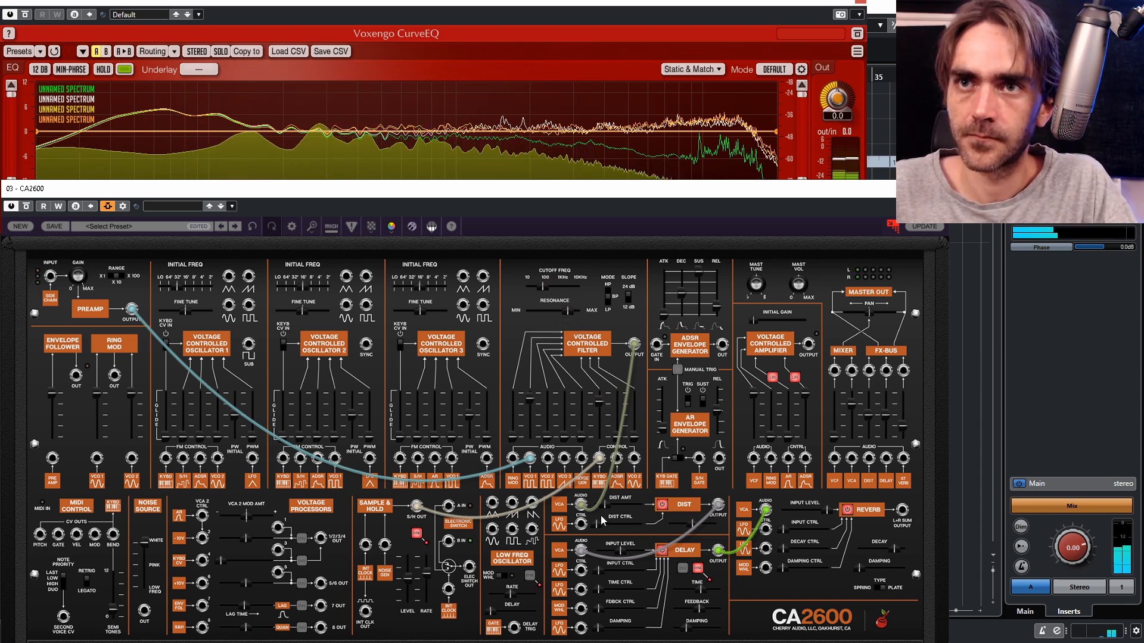
pyautogui.moveTo(617, 508)
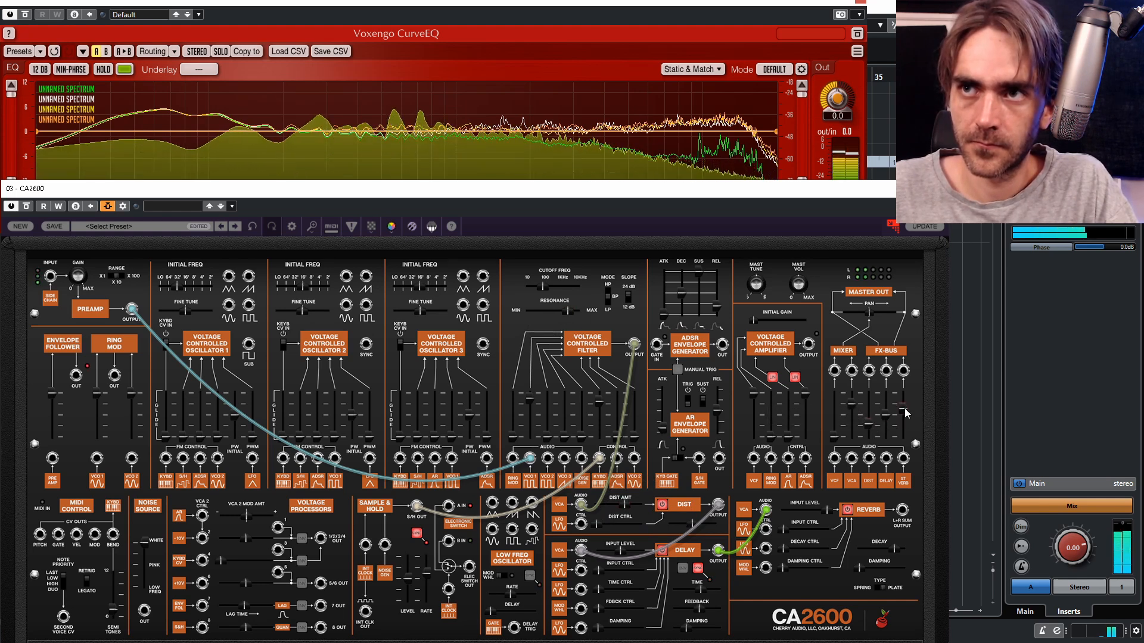
pyautogui.moveTo(906, 419)
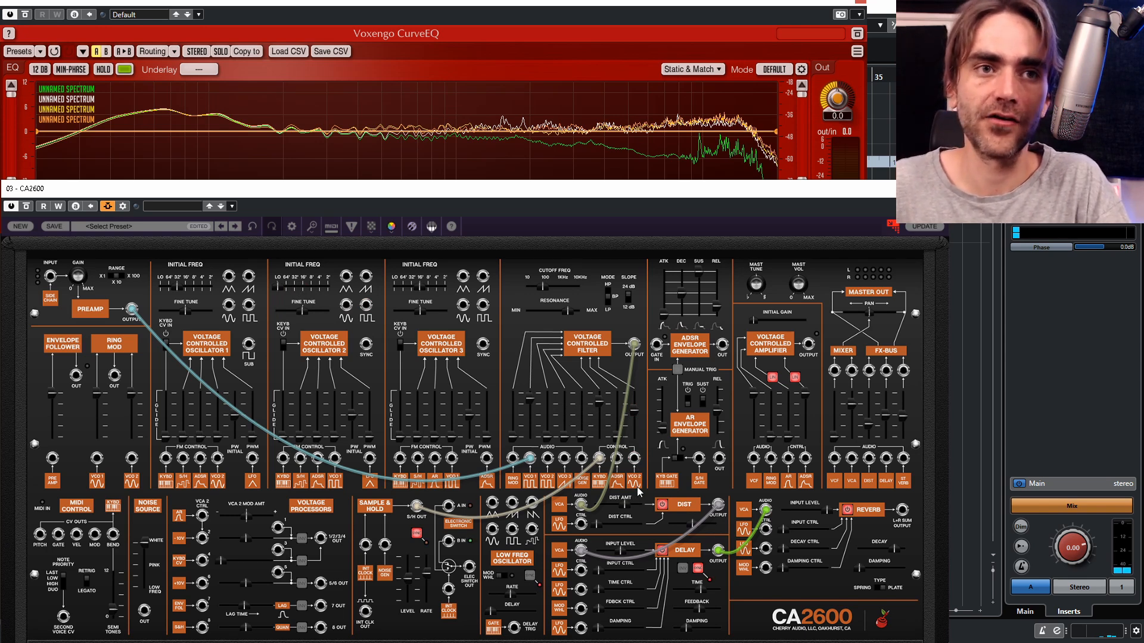
# - Slow down VCO 2 as a modulation source for the filter, setting its fine tune to -7.05
pyautogui.moveTo(346, 276); pyautogui.dragTo(382, 287)
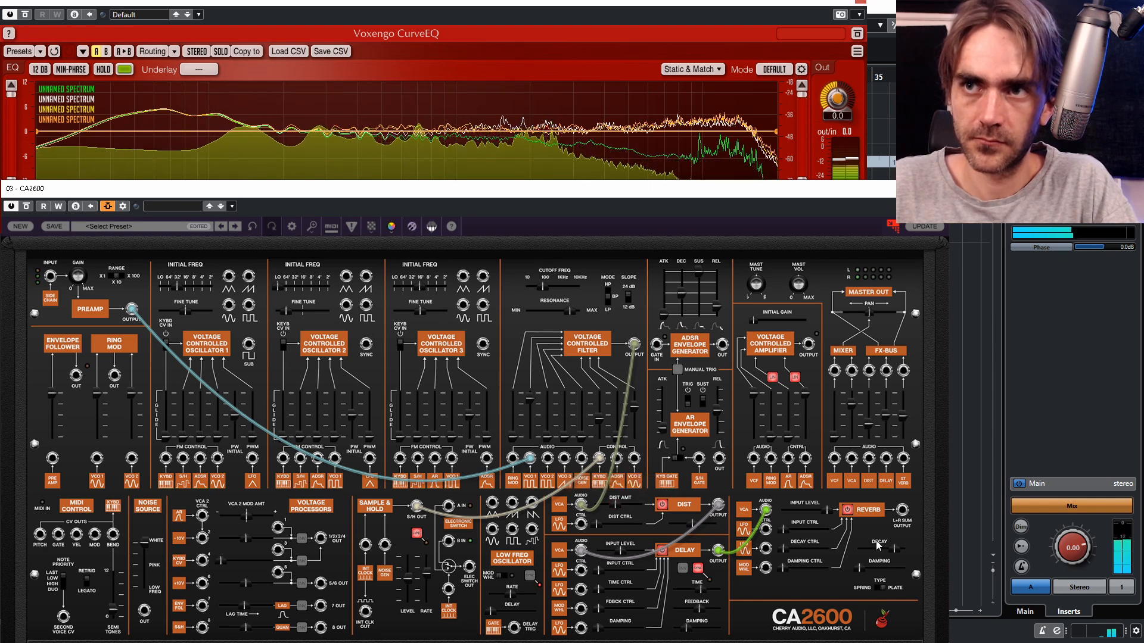
pyautogui.moveTo(877, 557)
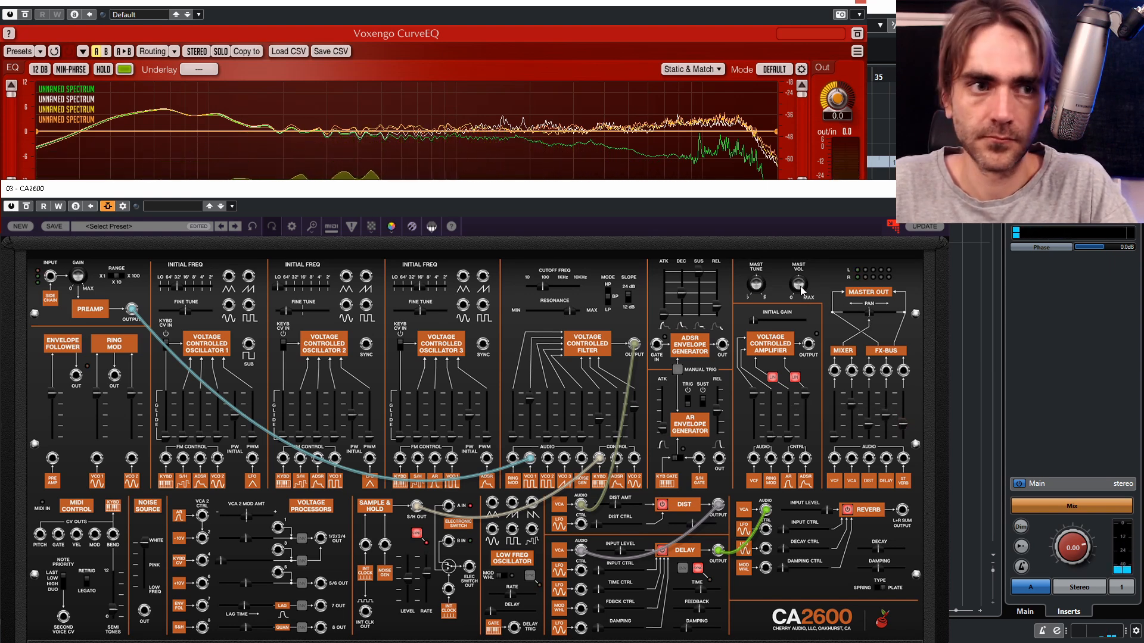
pyautogui.moveTo(801, 290)
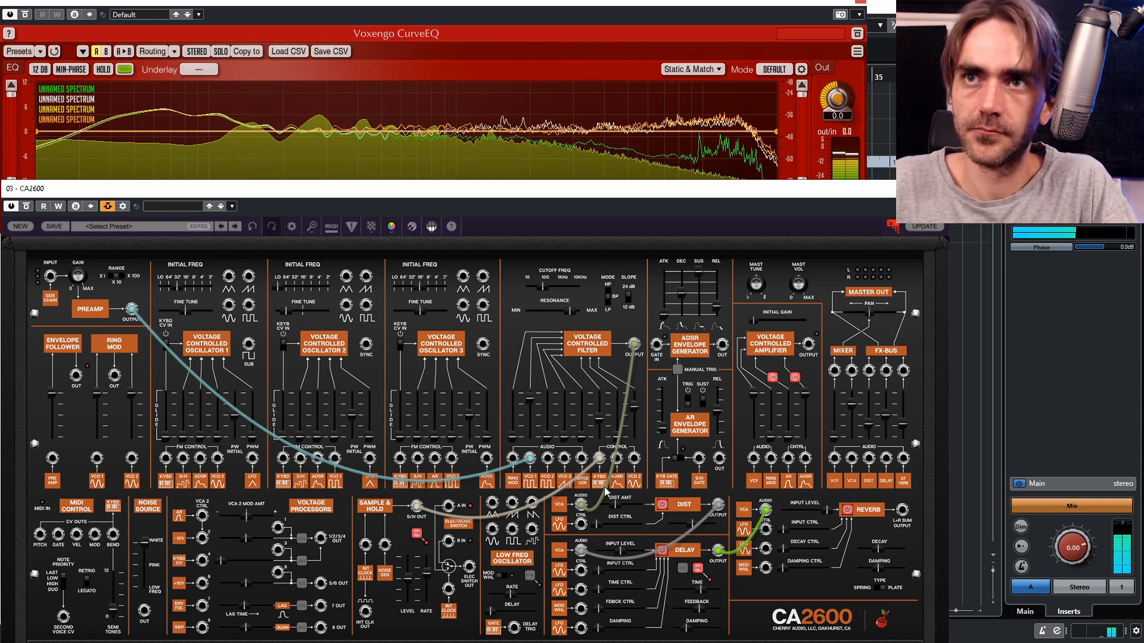
pyautogui.moveTo(600, 424)
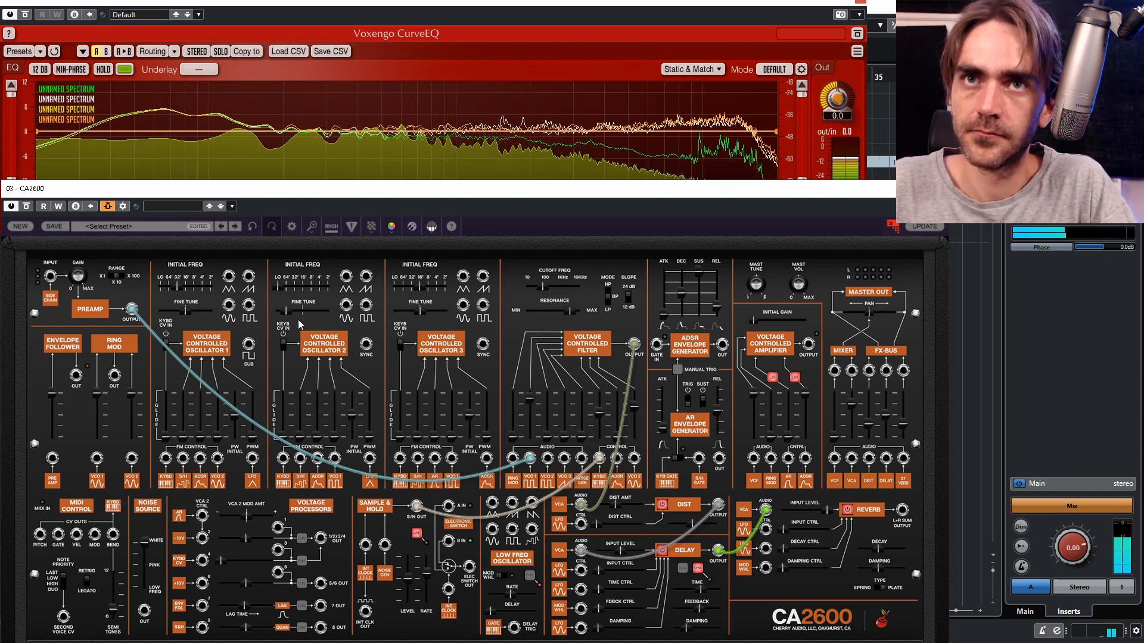
pyautogui.moveTo(278, 316)
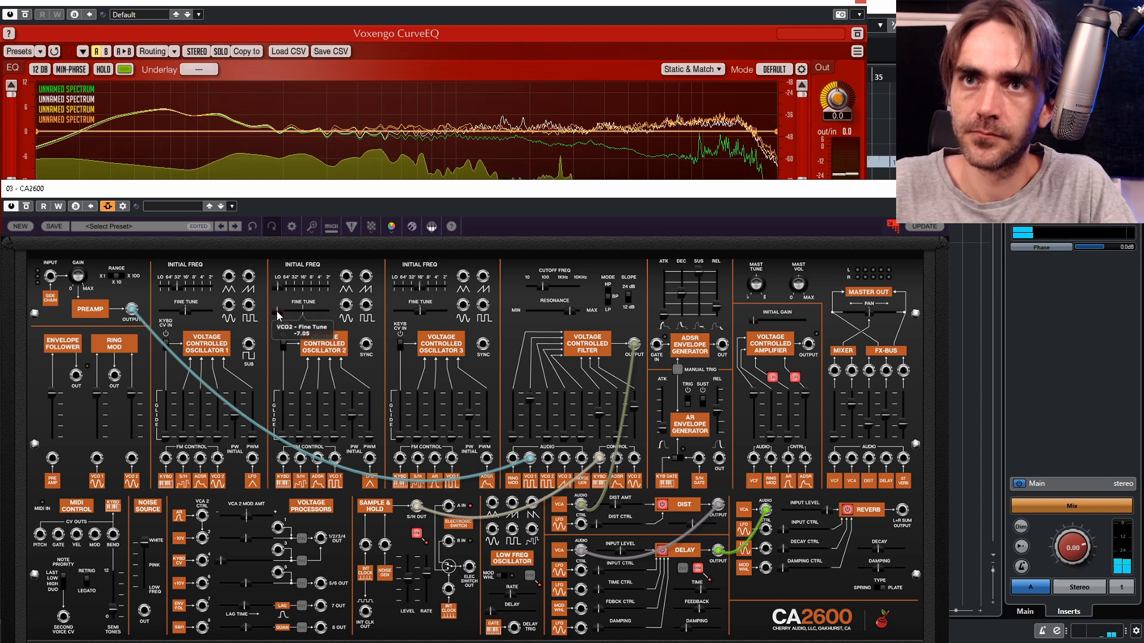
# - Fine-tune the filter's resonance and cutoff frequency
pyautogui.moveTo(569, 310); pyautogui.dragTo(556, 288)
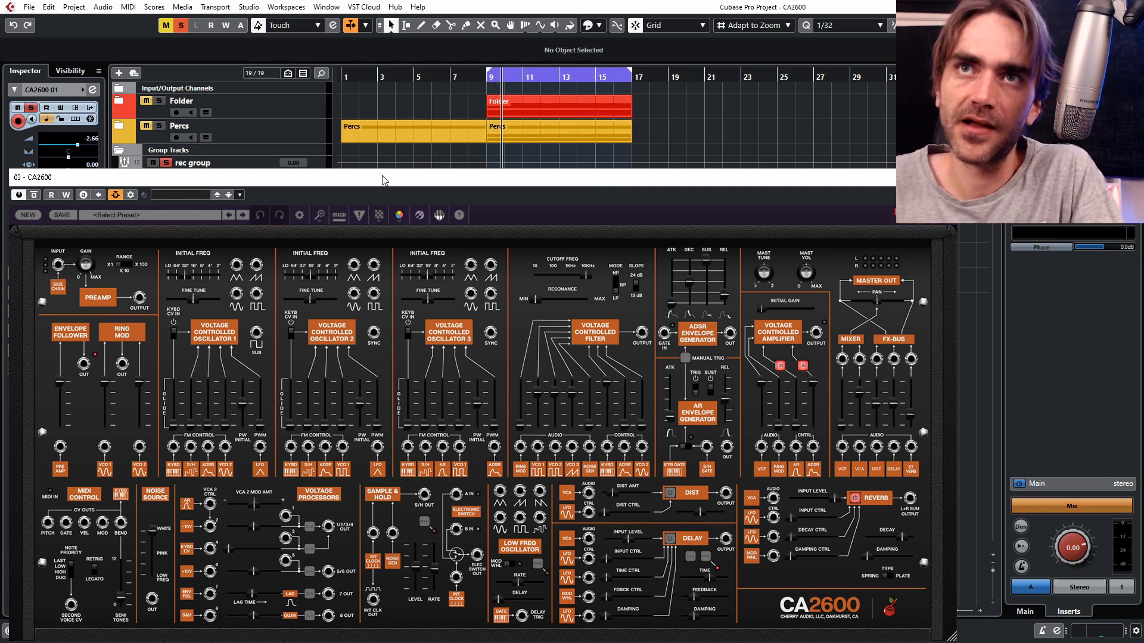
# - Uncover the project's tracks and move the last two vocal clips on Audio 01 to start at bars 14 and 16
pyautogui.moveTo(383, 177); pyautogui.dragTo(511, 467)
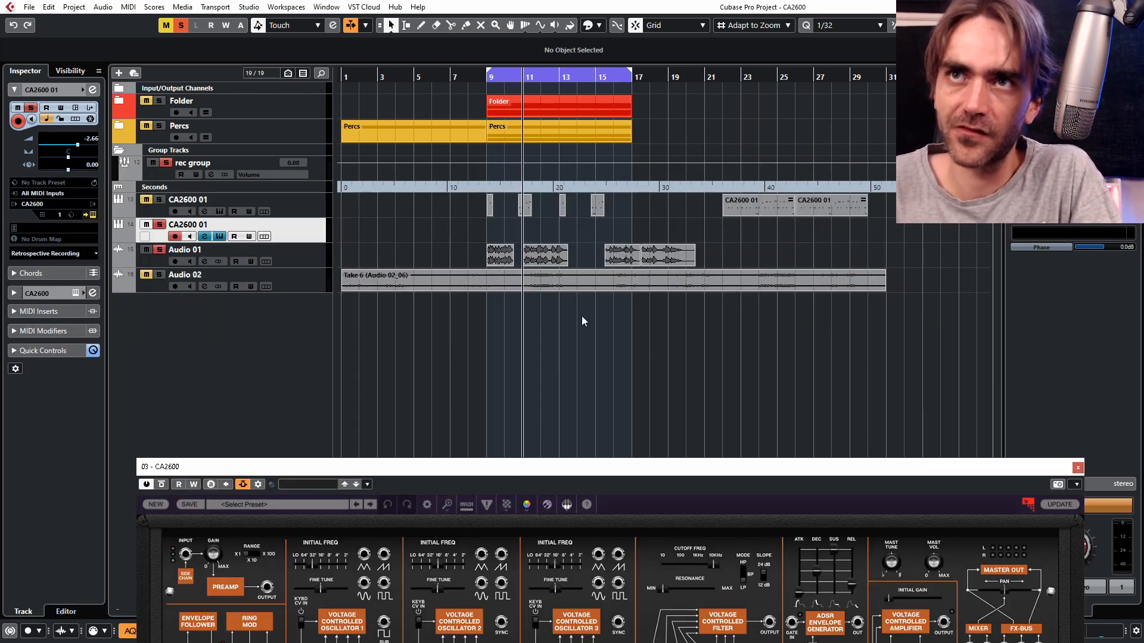
pyautogui.moveTo(619, 257); pyautogui.dragTo(591, 255)
pyautogui.moveTo(660, 250); pyautogui.dragTo(639, 253)
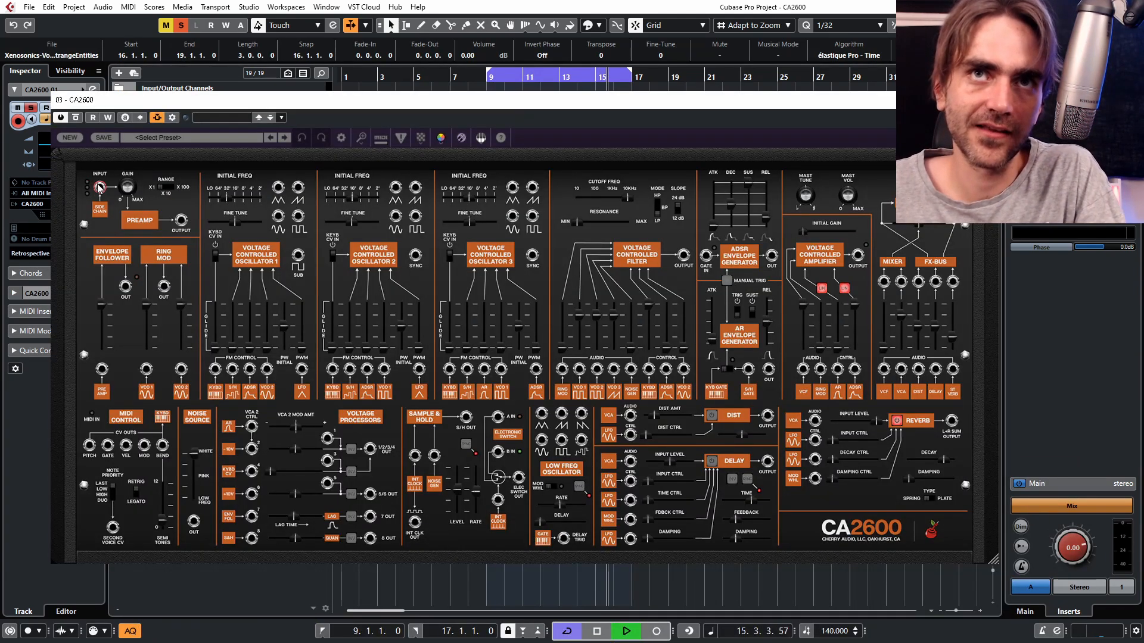
# - Patch the preamp output into the sample and hold input, and the sample and hold output into the mixer's VCF input
pyautogui.moveTo(181, 220); pyautogui.dragTo(436, 457)
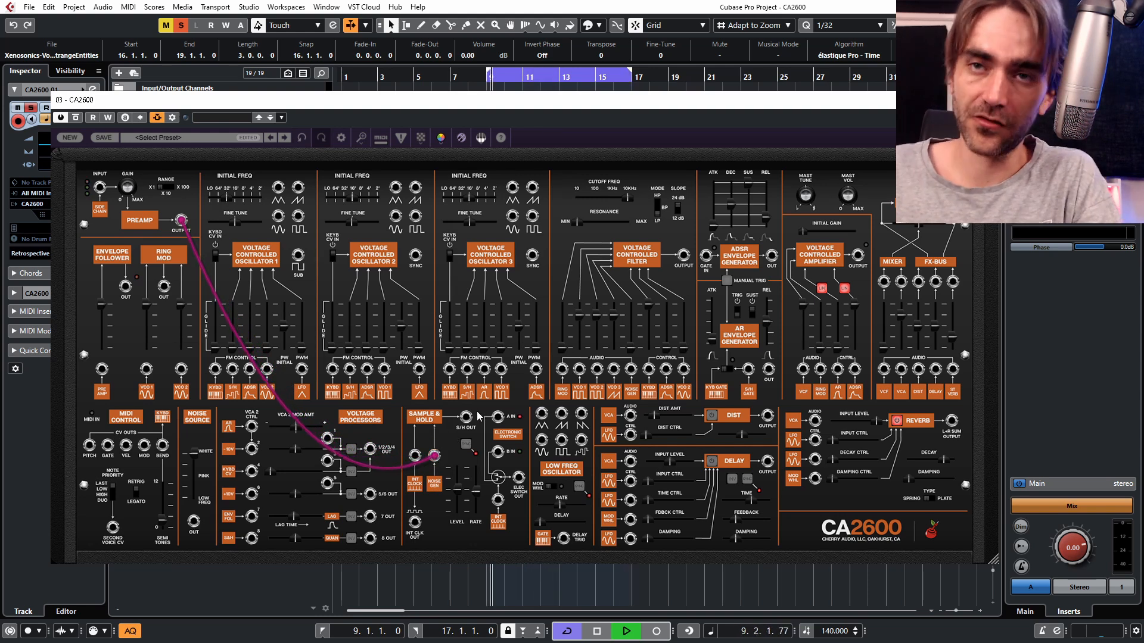
pyautogui.moveTo(465, 417); pyautogui.dragTo(884, 371)
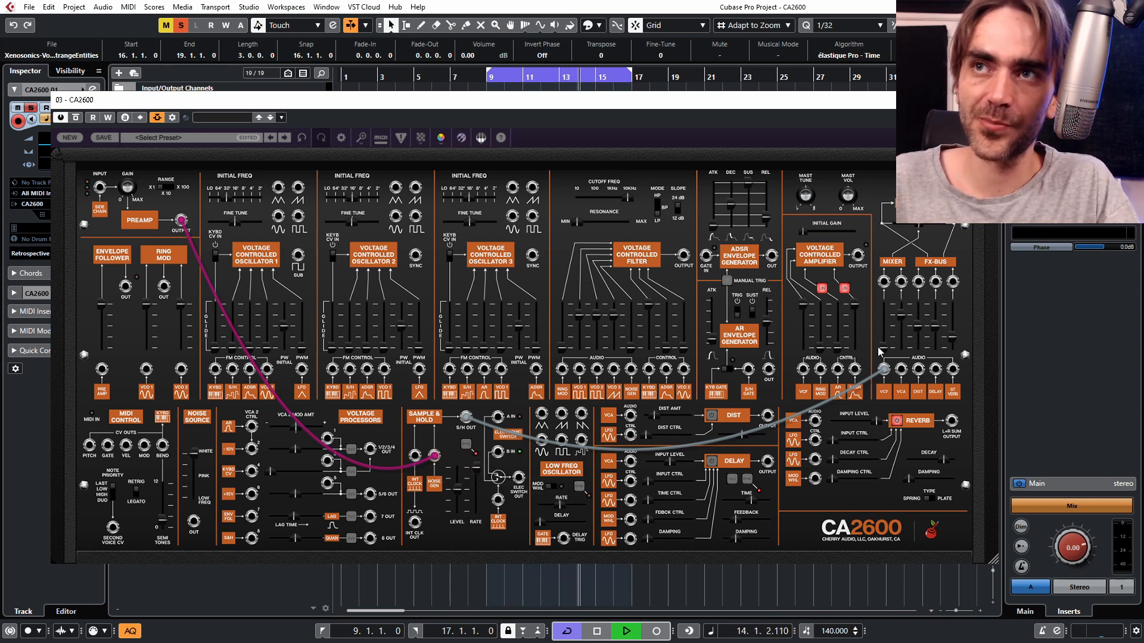
pyautogui.moveTo(887, 338)
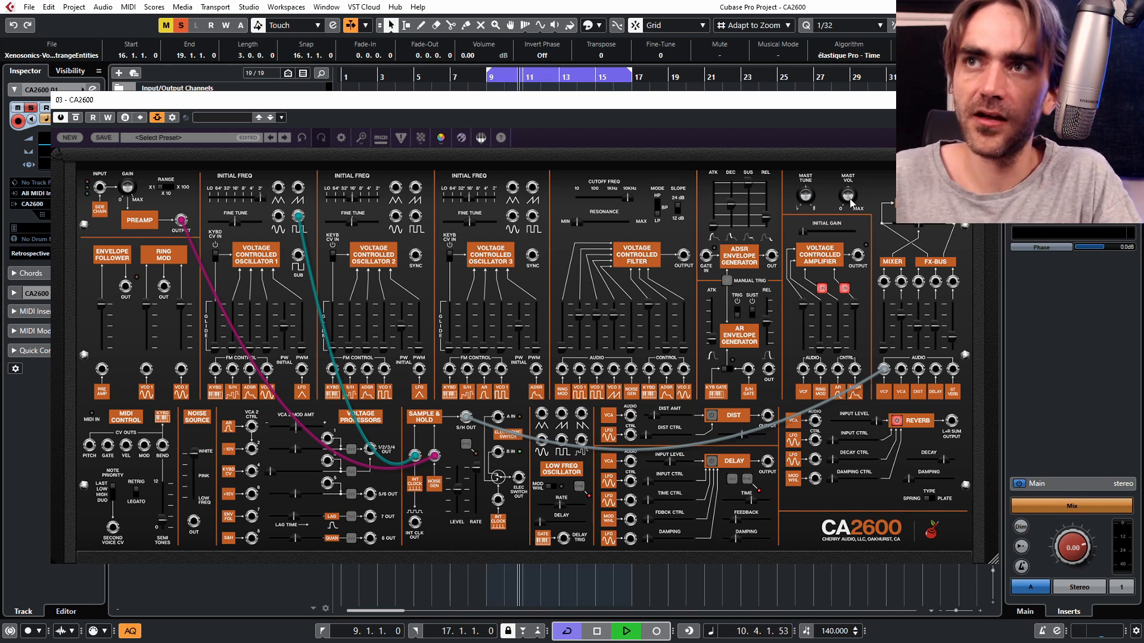
# - Clock the sample and hold from VCO 1's square output and adjust VCO 1's fine tune
pyautogui.moveTo(942, 317)
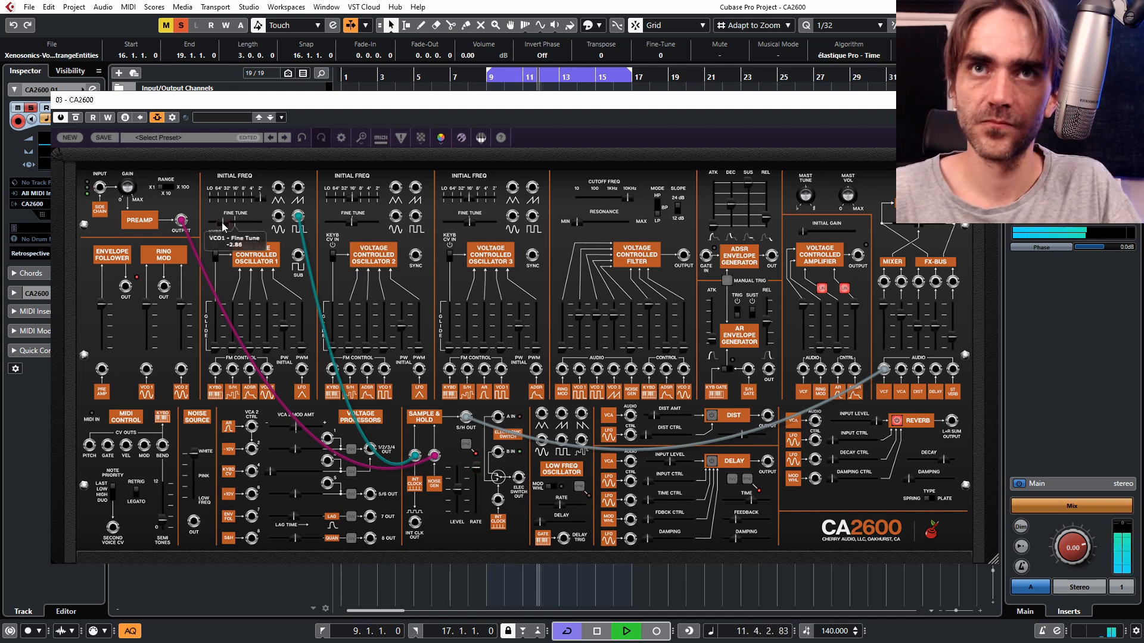
pyautogui.moveTo(224, 226)
pyautogui.mouseDown()
pyautogui.moveTo(213, 226)
pyautogui.moveTo(261, 229)
pyautogui.moveTo(210, 227)
pyautogui.moveTo(238, 225)
pyautogui.mouseUp()
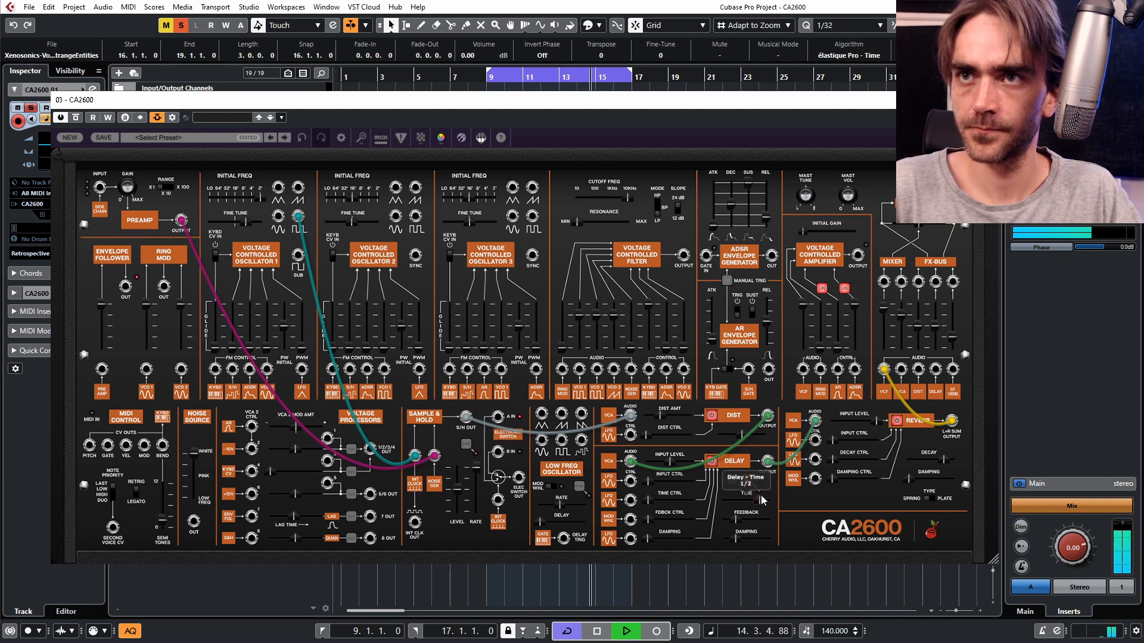
# - Chain the sample and hold through distortion, delay and reverb, adjusting the synced delay time and unplugging the reverb from the mixer's VCF input
pyautogui.moveTo(760, 495); pyautogui.dragTo(747, 500)
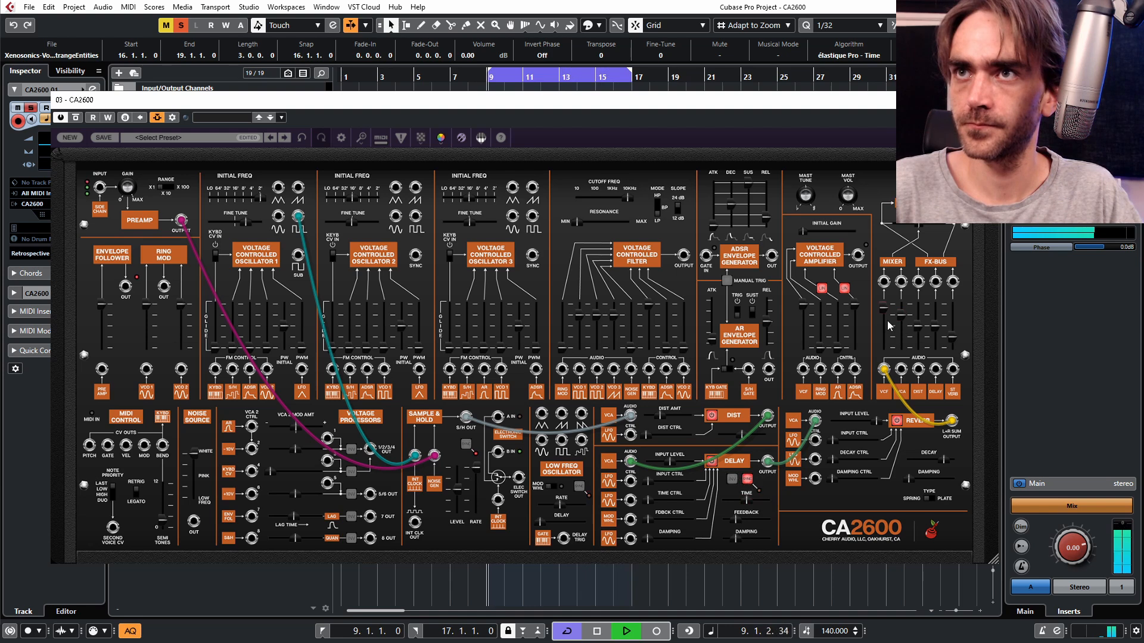
pyautogui.moveTo(884, 332); pyautogui.dragTo(945, 377)
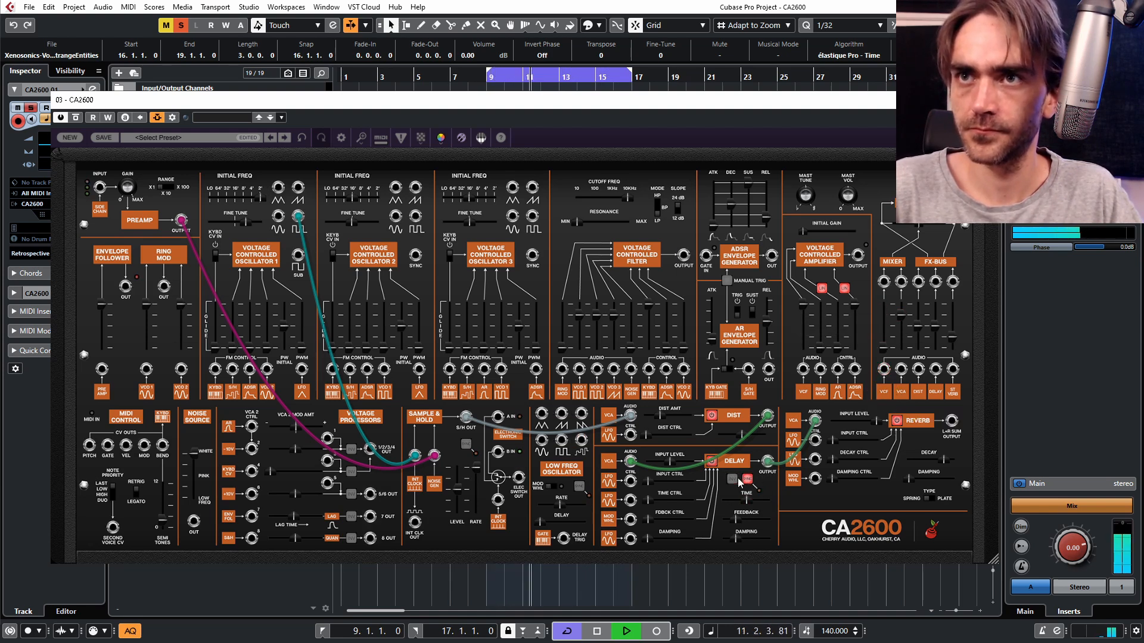
pyautogui.moveTo(745, 505)
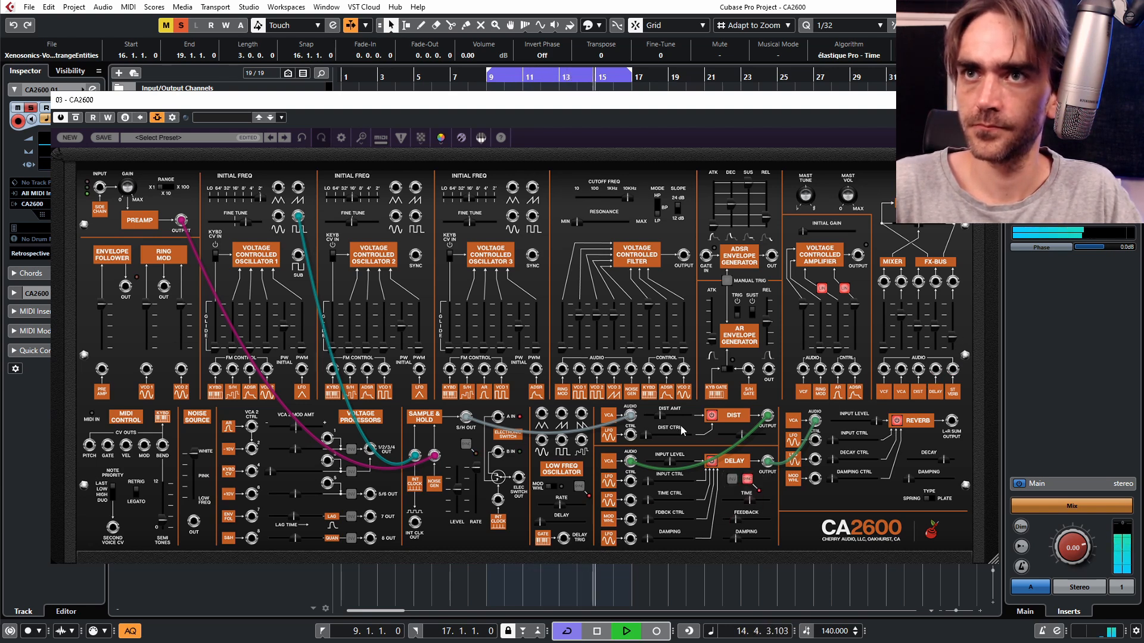
pyautogui.press('space')
# - Unplug the cables linking the sample and hold output, distortion, delay and reverb
pyautogui.moveTo(255, 225)
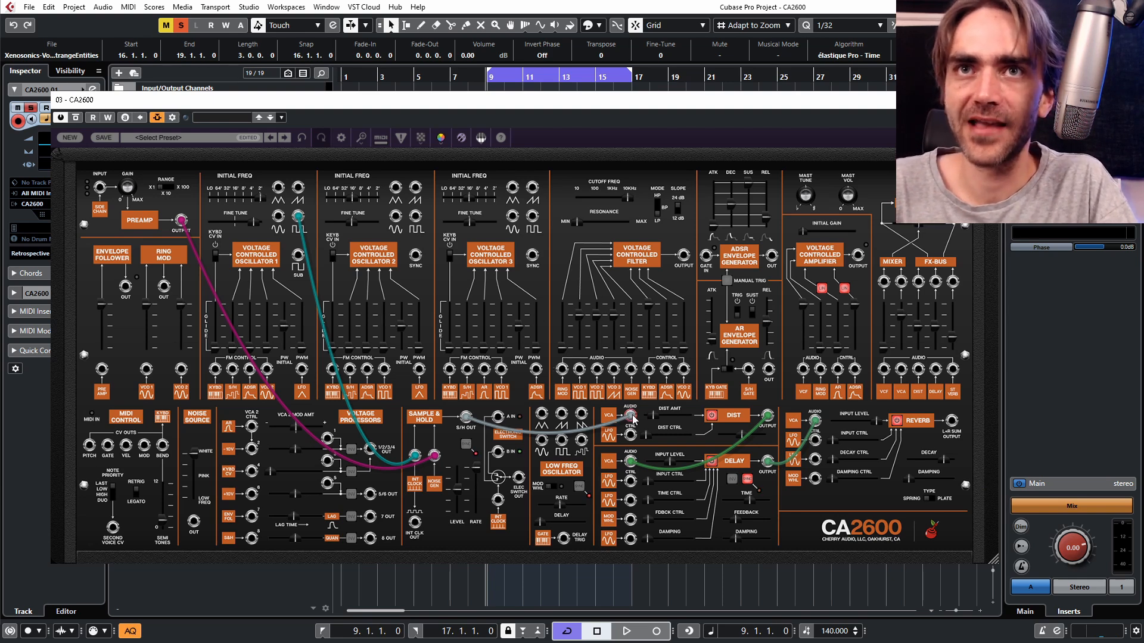
pyautogui.moveTo(631, 416); pyautogui.dragTo(566, 411)
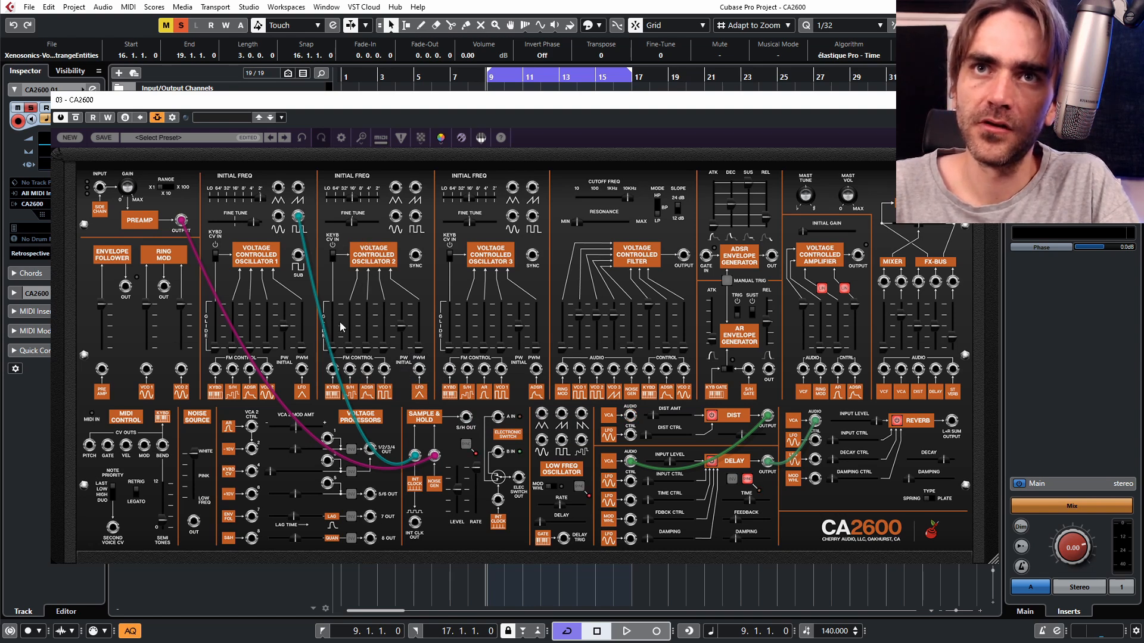
pyautogui.moveTo(350, 349); pyautogui.dragTo(348, 284)
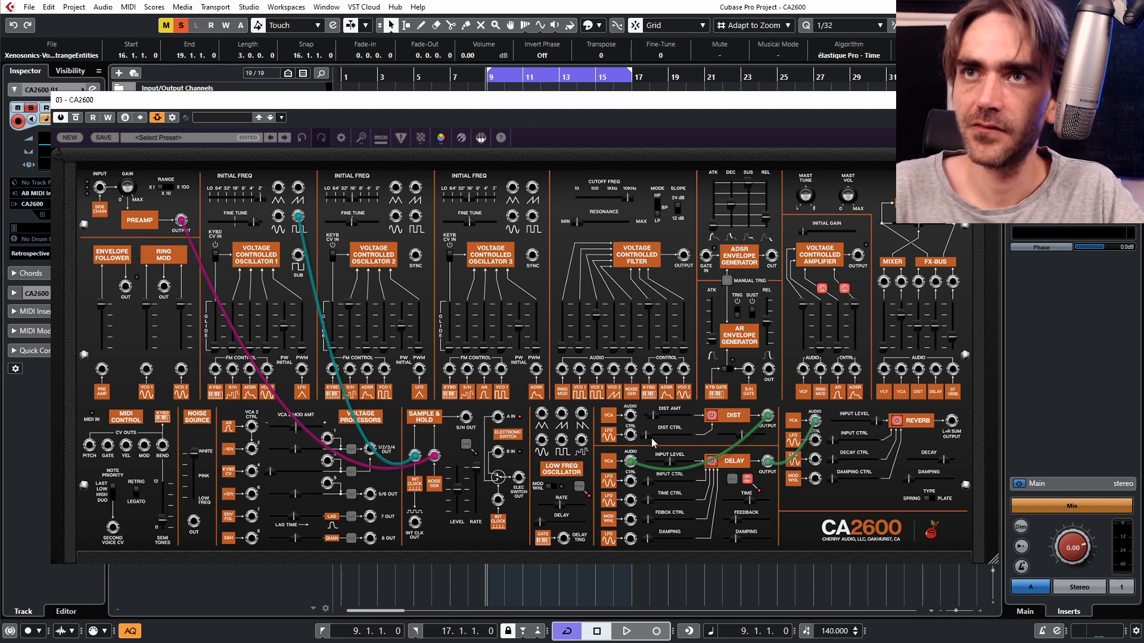
pyautogui.click(768, 415)
pyautogui.click(768, 461)
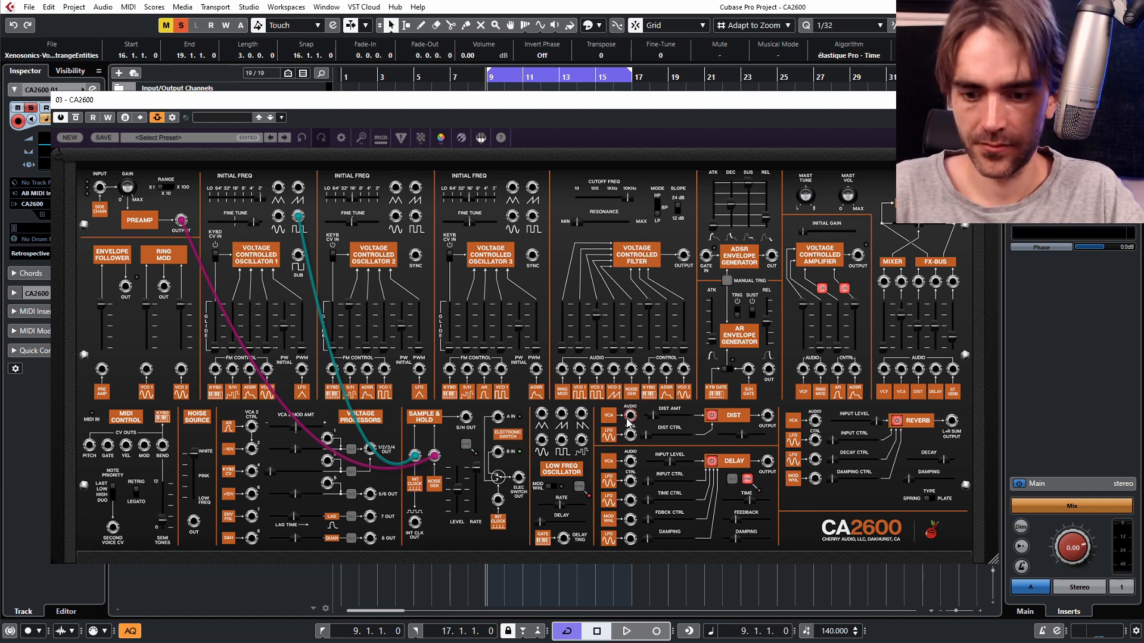
pyautogui.click(727, 282)
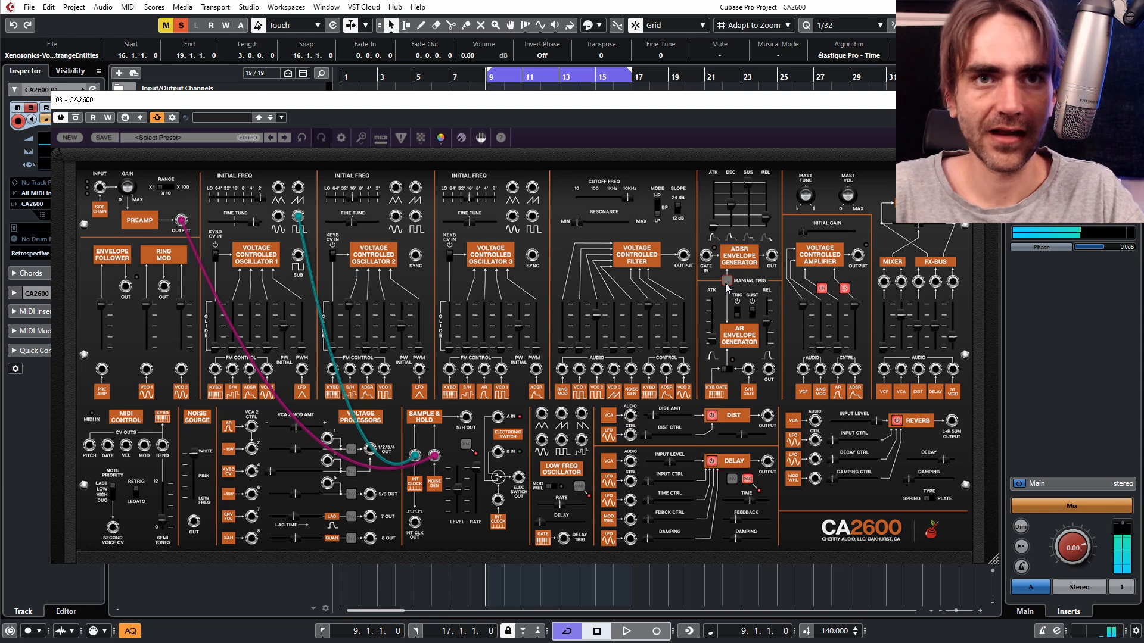
# - Compare the sample and hold with and without VCO 1 as clock, leave VCO 1 unplugged and set the rate to about 13.83 Hz
pyautogui.click(414, 456)
pyautogui.press('space')
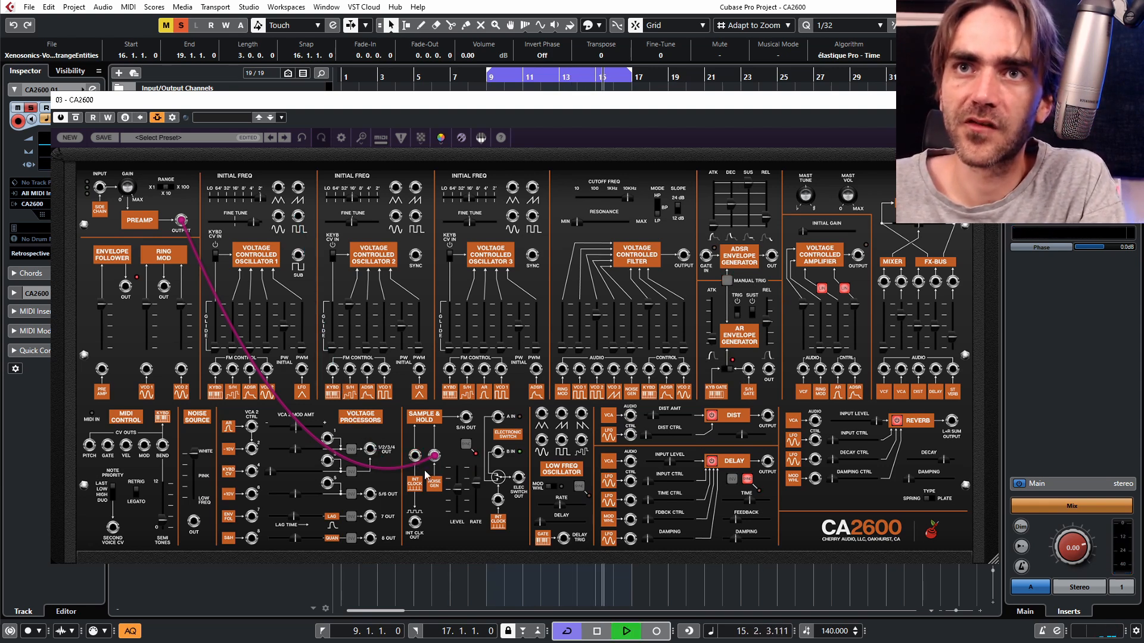
pyautogui.moveTo(415, 456); pyautogui.dragTo(297, 216)
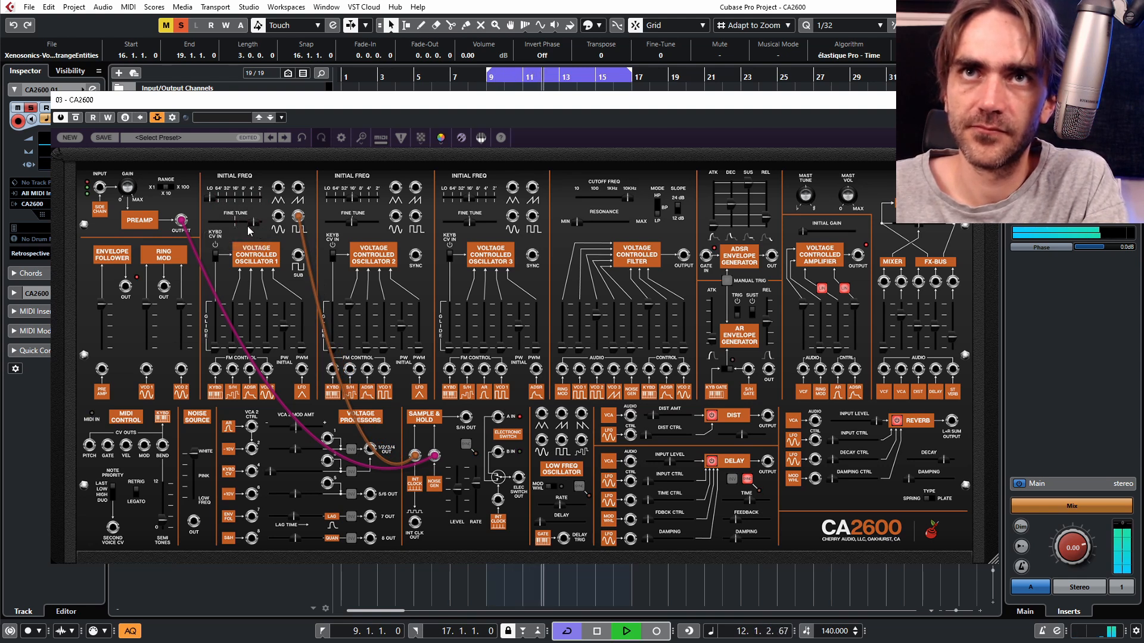
pyautogui.moveTo(415, 456); pyautogui.dragTo(463, 511)
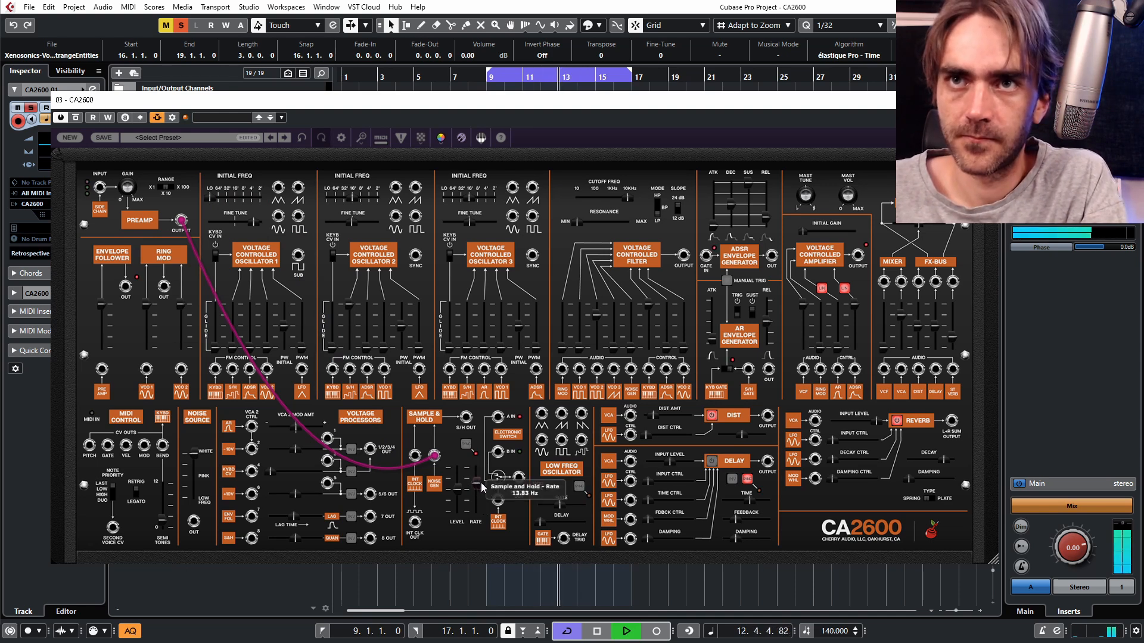
pyautogui.moveTo(481, 482); pyautogui.dragTo(480, 481)
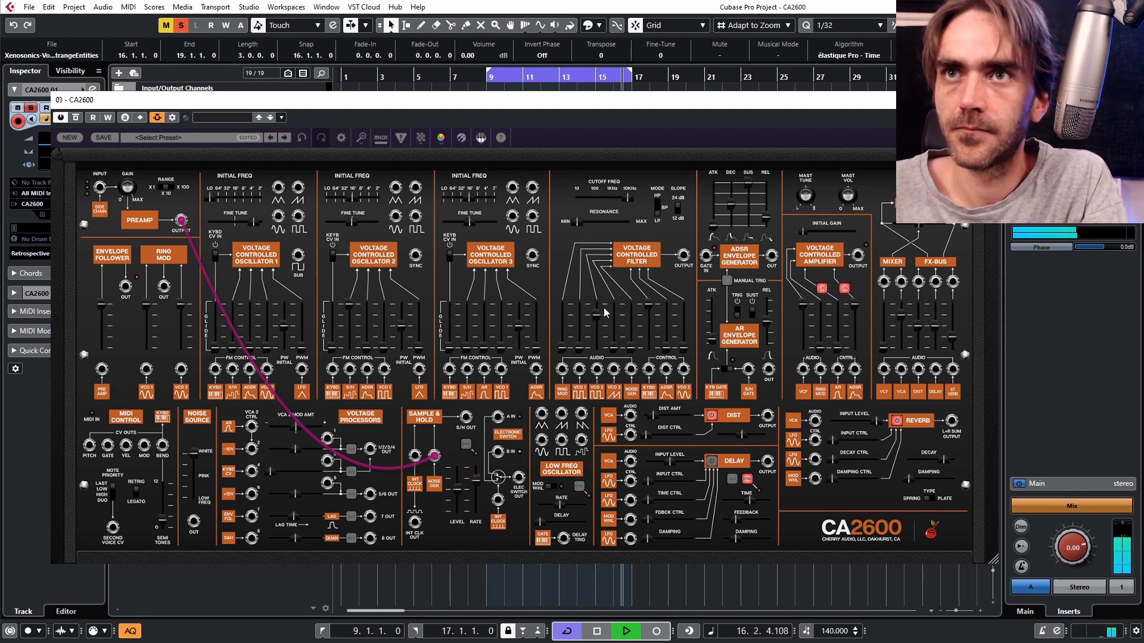
# - Raise the filter resonance and sync the sample and hold rate to the tempo
pyautogui.moveTo(617, 199); pyautogui.dragTo(598, 224)
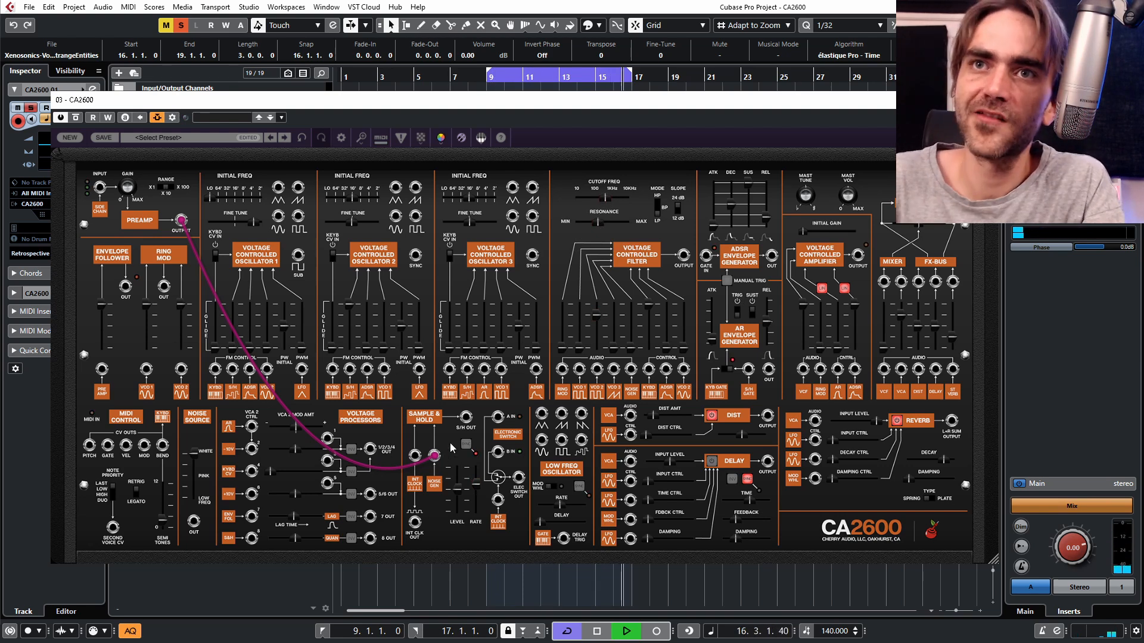
pyautogui.moveTo(477, 489)
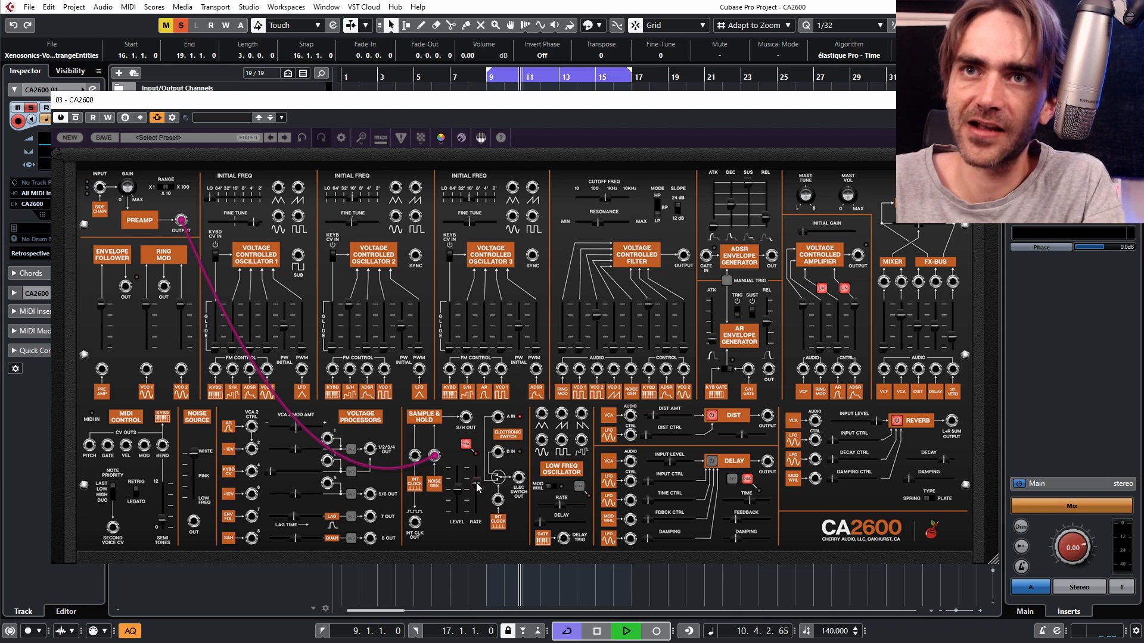
pyautogui.press('Escape')
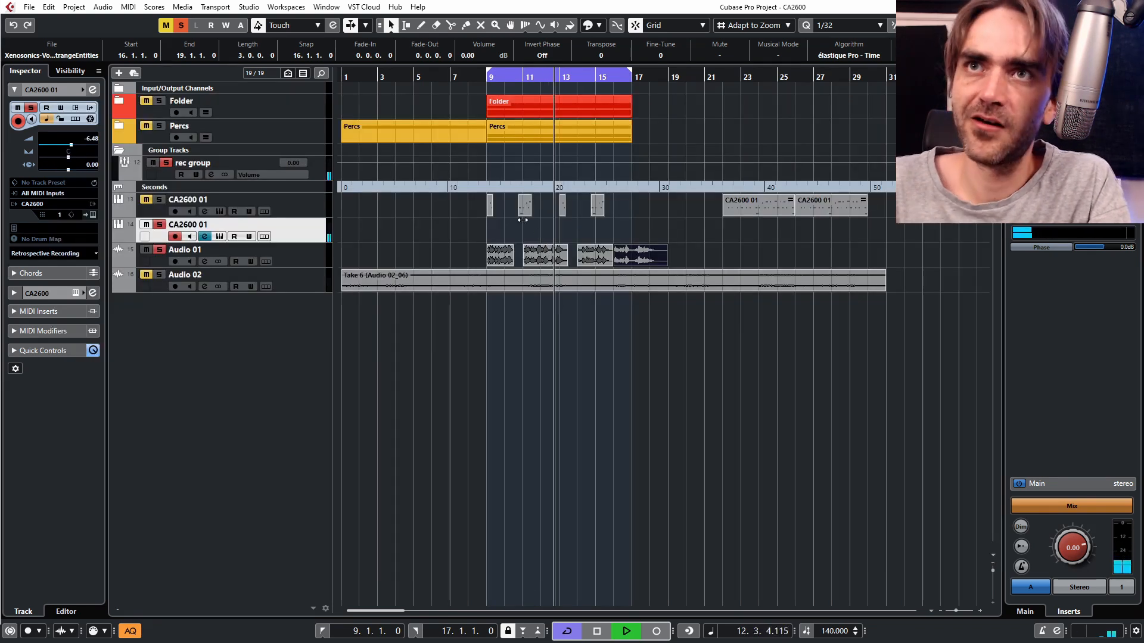
pyautogui.click(543, 253)
pyautogui.moveTo(544, 253); pyautogui.dragTo(599, 251)
pyautogui.moveTo(492, 77); pyautogui.dragTo(484, 90)
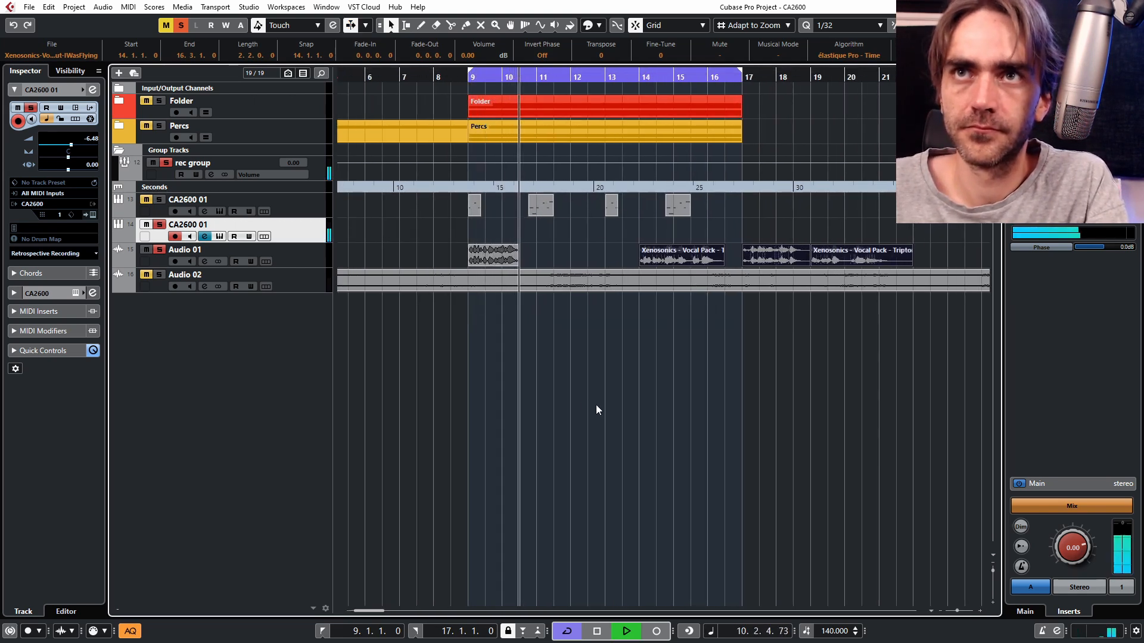
pyautogui.moveTo(642, 260); pyautogui.dragTo(542, 258)
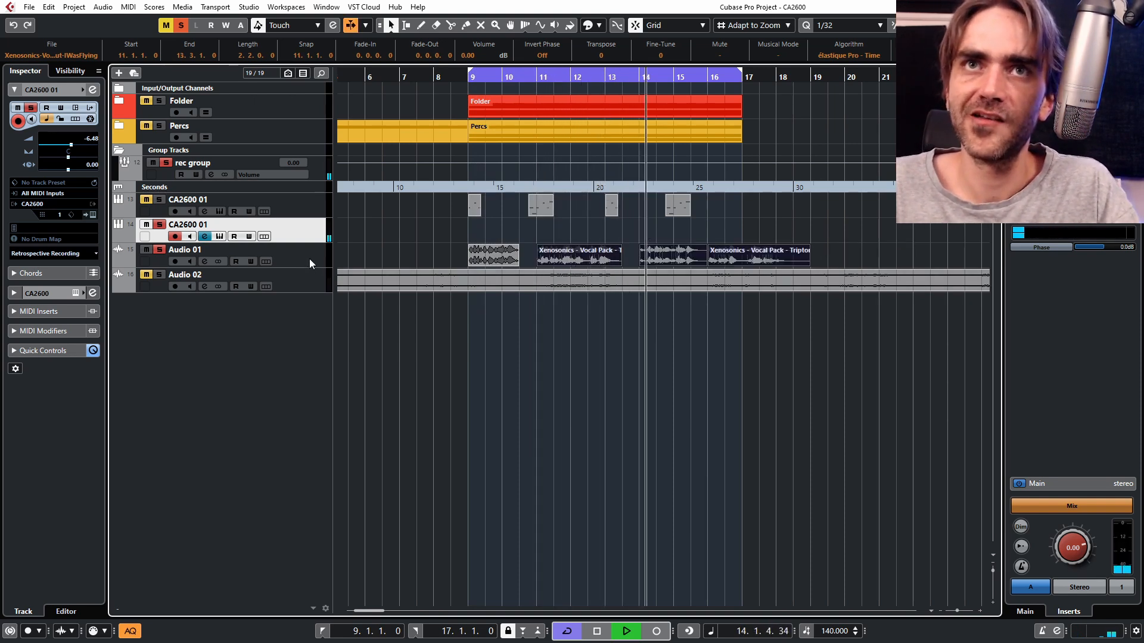
pyautogui.click(93, 215)
# - Patch the envelope follower into the ADSR gate input and VCO 2's sine output into the filter's VCO 2 audio input
pyautogui.moveTo(125, 286); pyautogui.dragTo(706, 255)
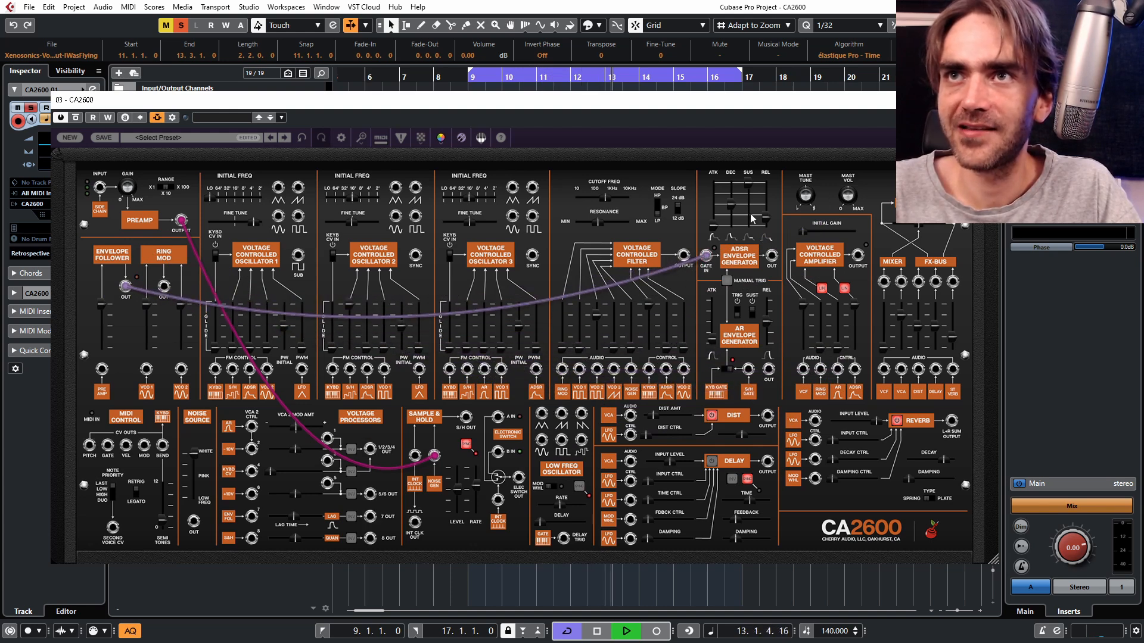
pyautogui.press('space')
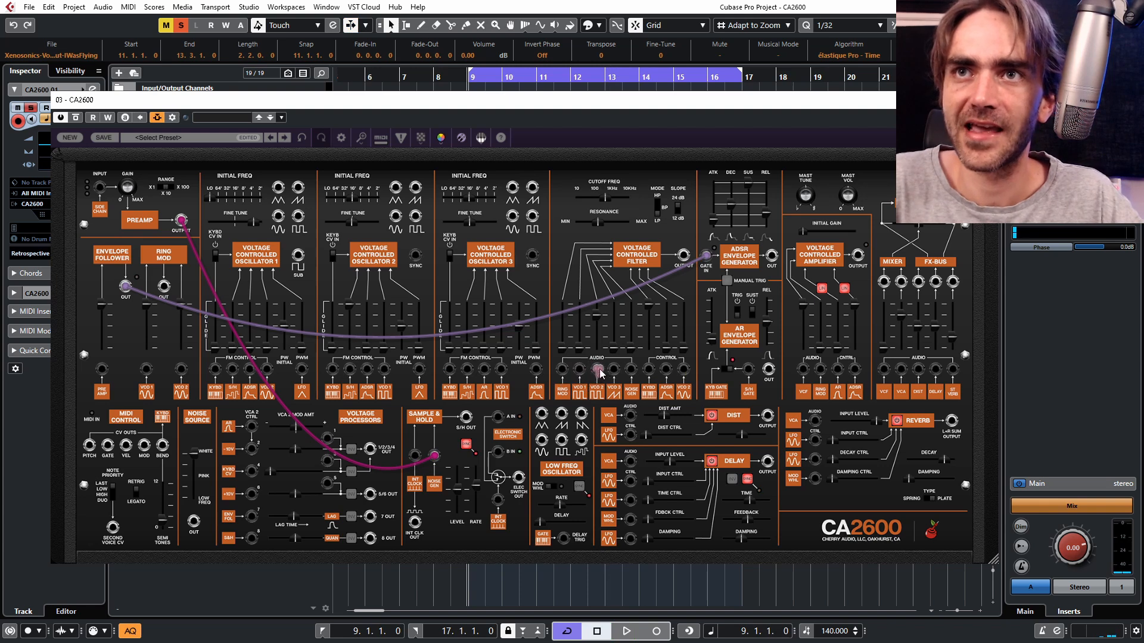
pyautogui.moveTo(587, 372); pyautogui.dragTo(398, 223)
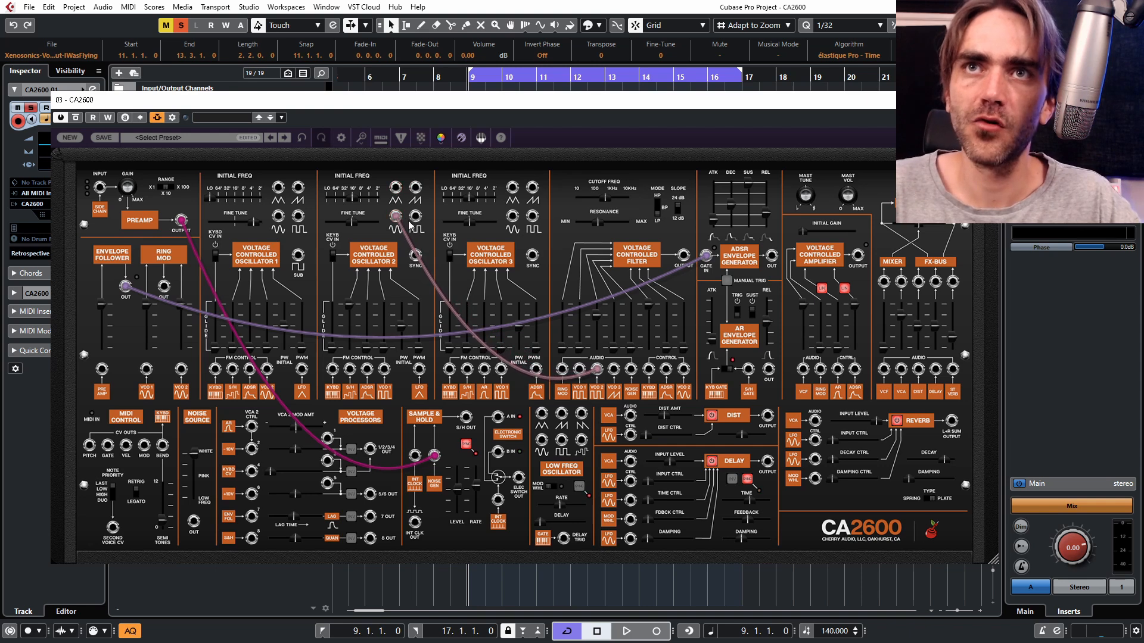
pyautogui.press('space')
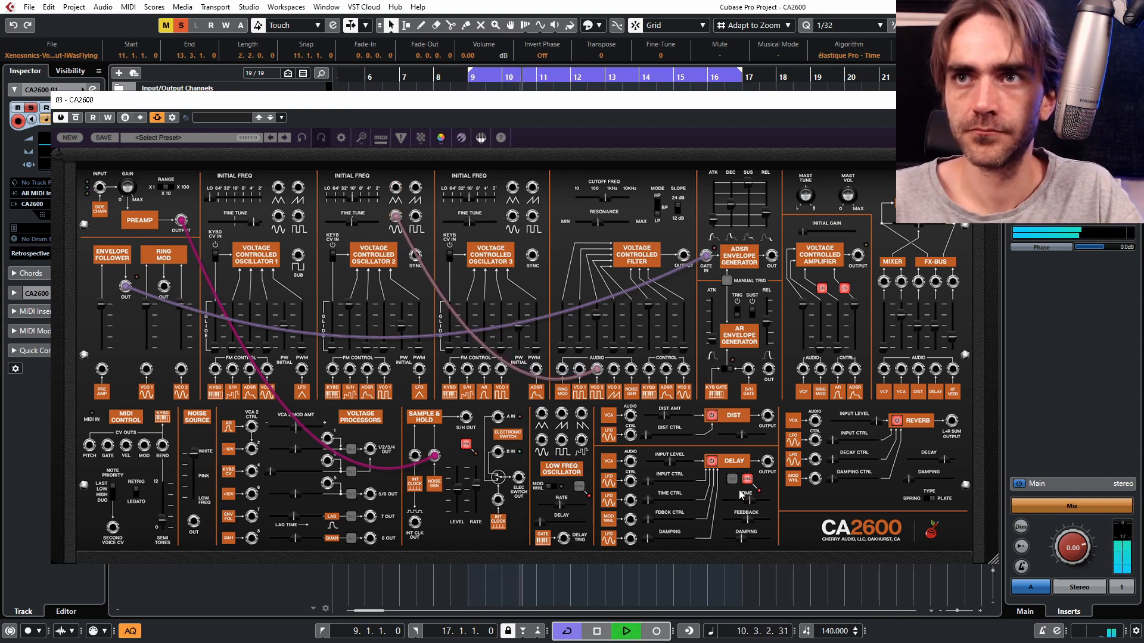
# - Unmute the Folder and Percs tracks to hear the patch in the mix, and reopen the synthesizer editor
pyautogui.hotkey('ctrl', 'w')
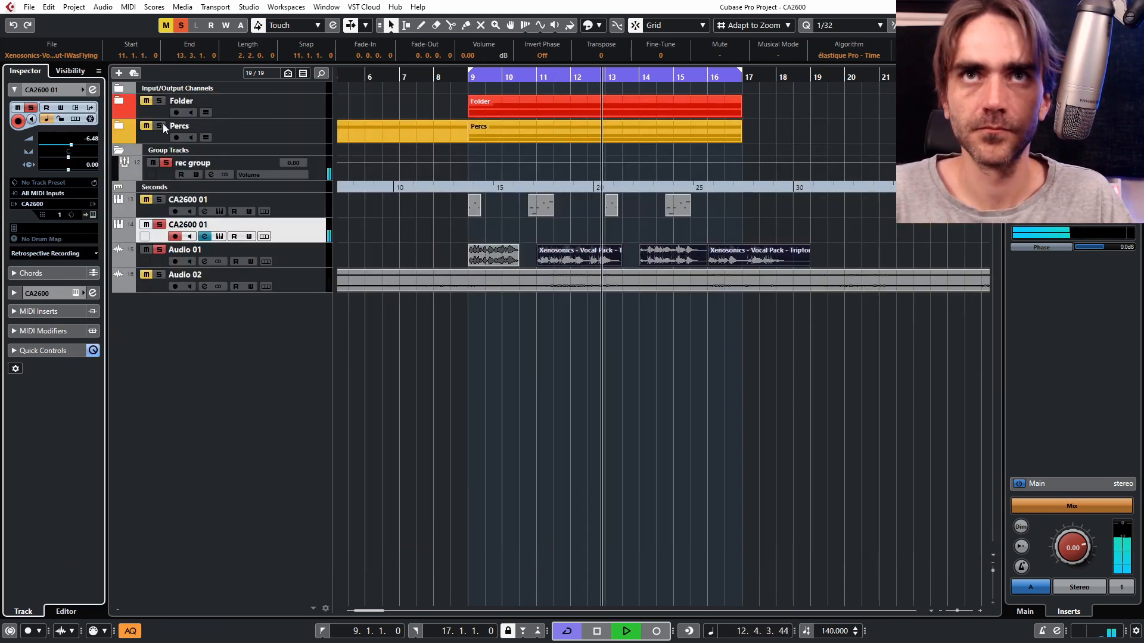
pyautogui.click(146, 101)
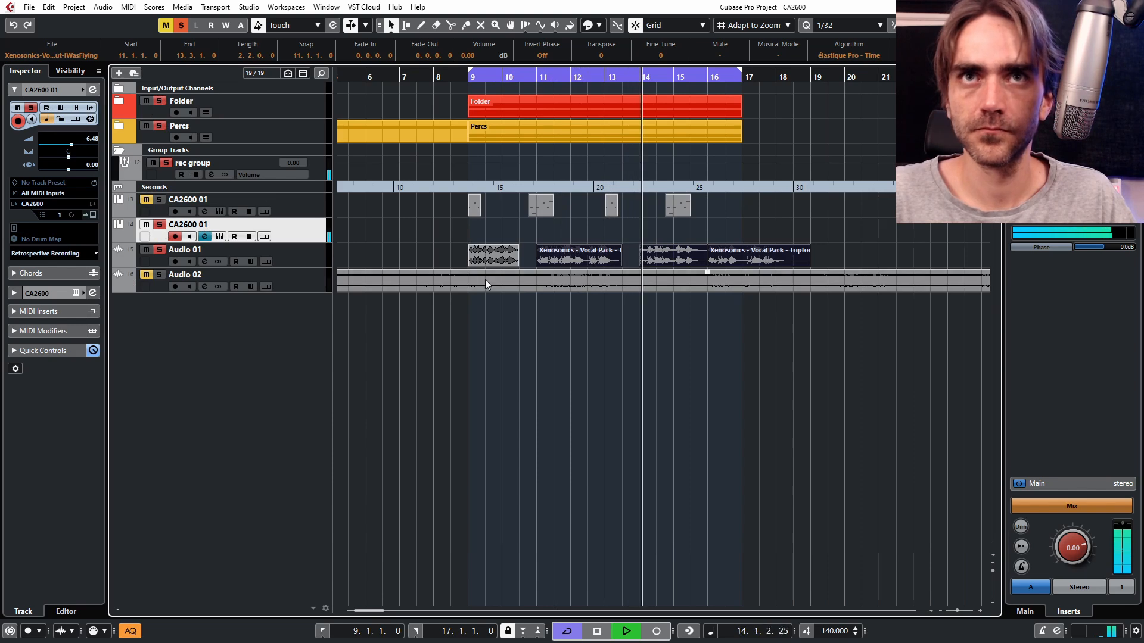
pyautogui.click(301, 252)
pyautogui.click(299, 229)
pyautogui.click(94, 214)
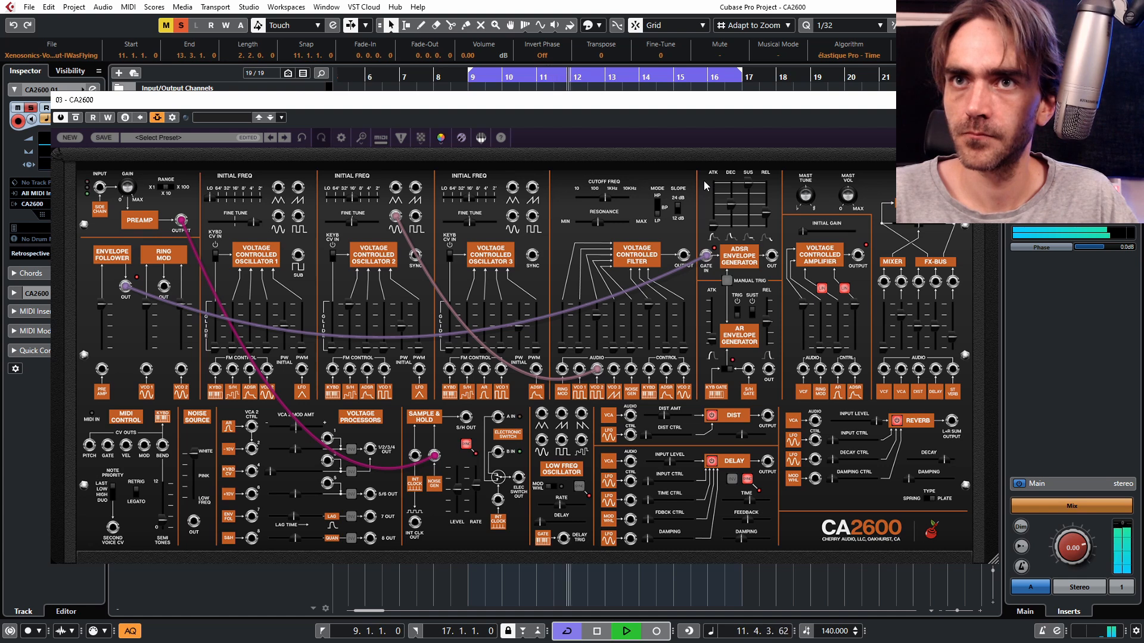
pyautogui.click(706, 255)
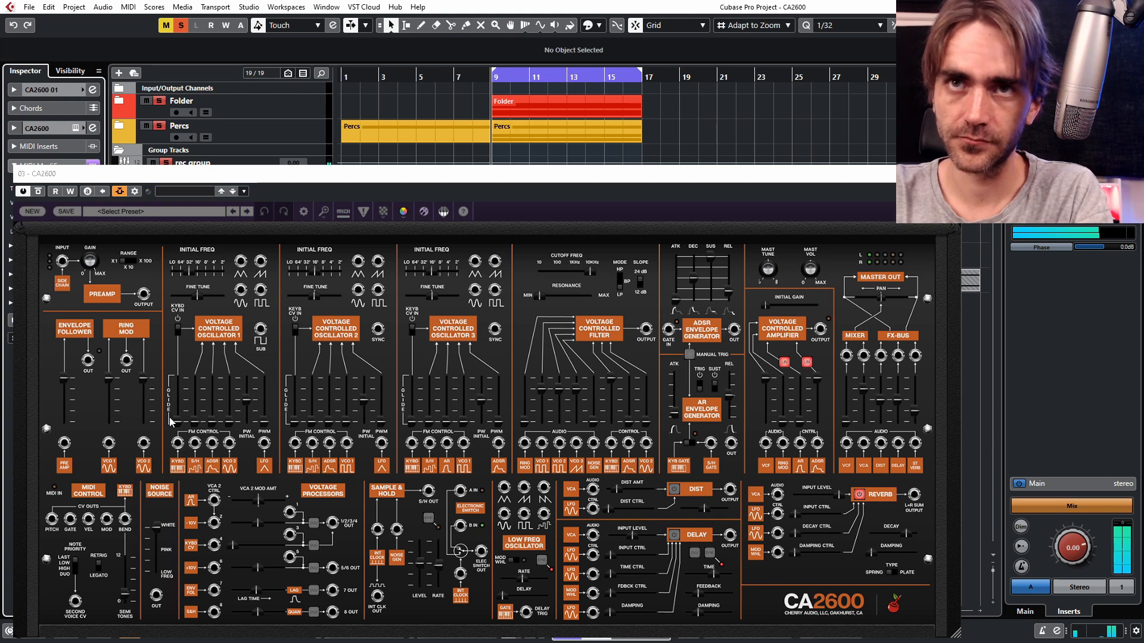
# - Toggle the reverb's spring/plate switch and raise VCO 1's glide amount slightly
pyautogui.click(892, 573)
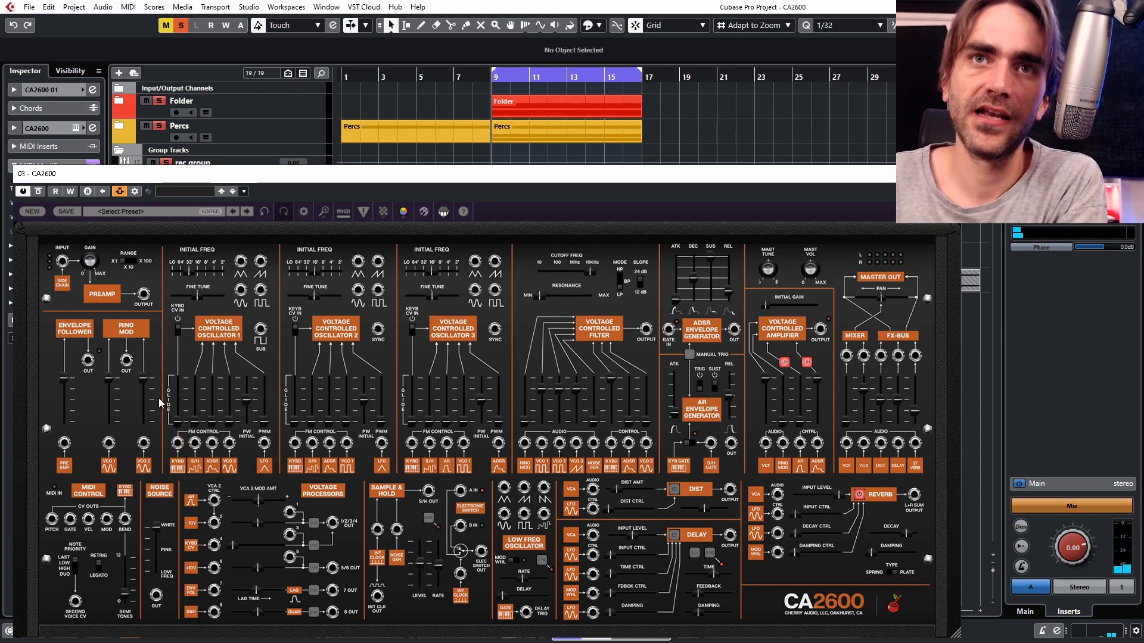
pyautogui.moveTo(177, 422); pyautogui.dragTo(177, 414)
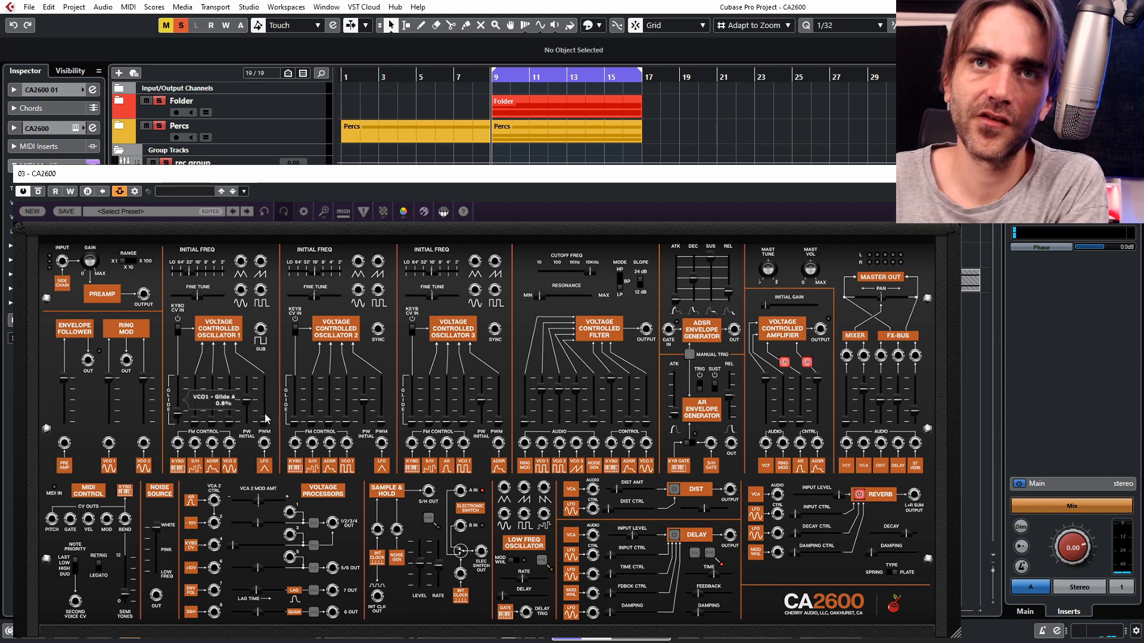
# - Raise the glide amounts of VCO 1, VCO 2 and VCO 3 to about the middle of their range
pyautogui.moveTo(295, 423); pyautogui.dragTo(295, 410)
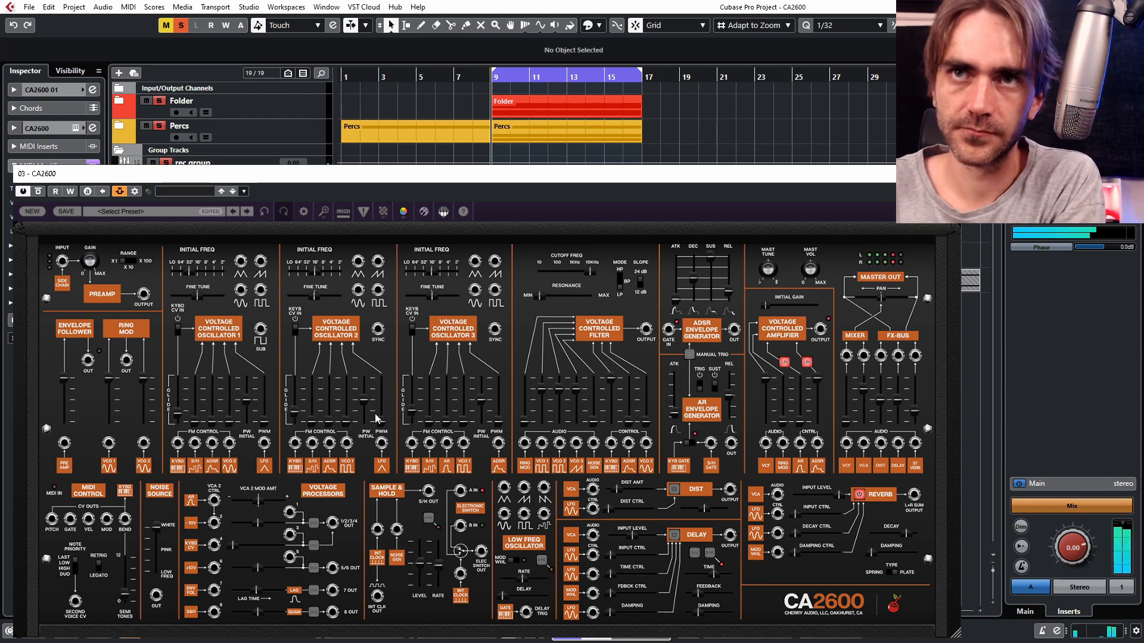
pyautogui.moveTo(177, 412); pyautogui.dragTo(177, 400)
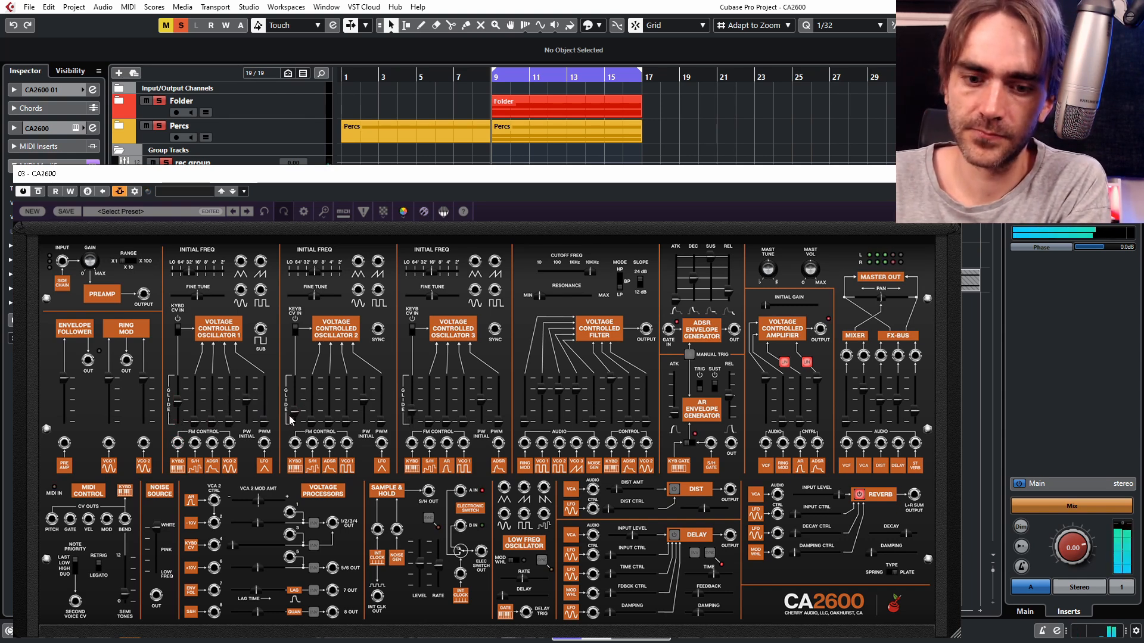
pyautogui.moveTo(295, 411); pyautogui.dragTo(295, 401)
pyautogui.moveTo(412, 410); pyautogui.dragTo(411, 394)
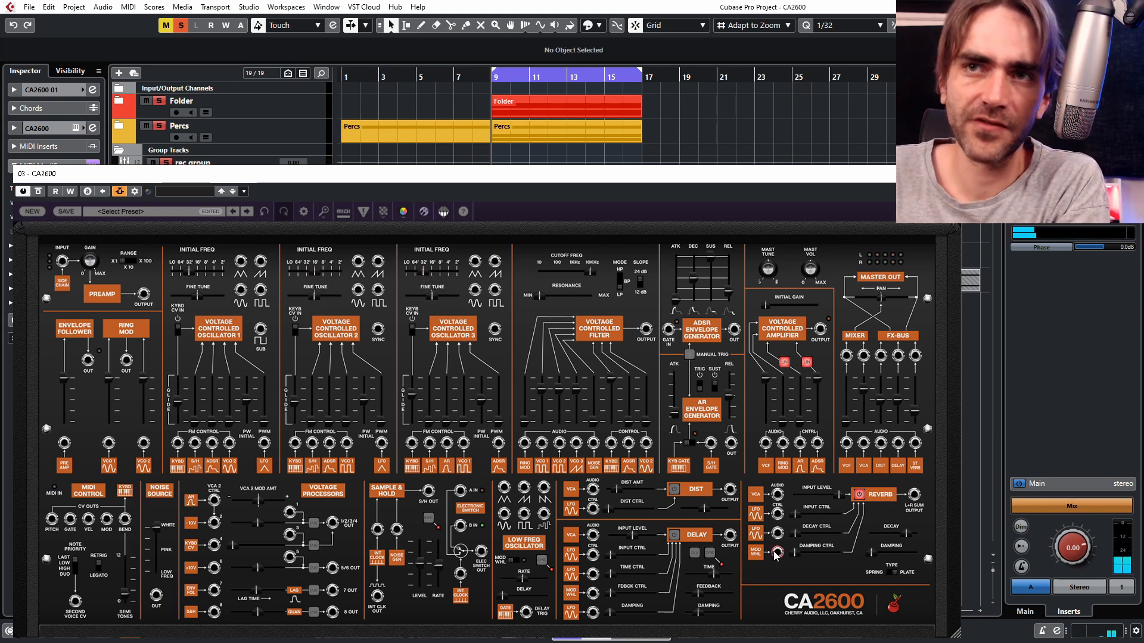
# - Enable the distortion and delay effects and lower the filter cutoff frequency
pyautogui.click(673, 489)
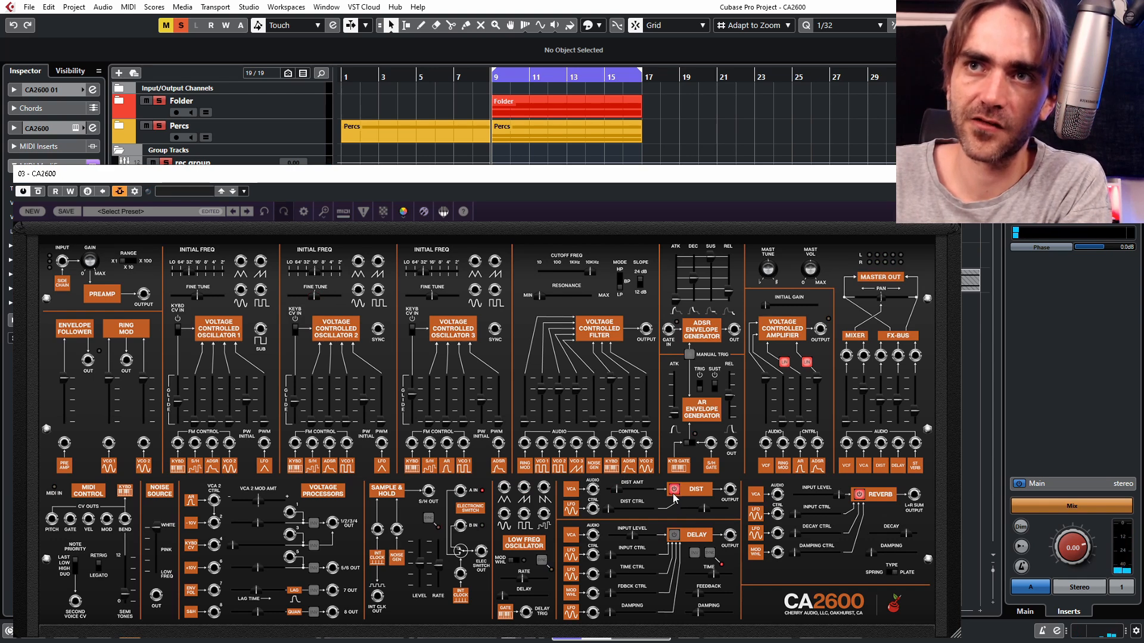
pyautogui.click(674, 535)
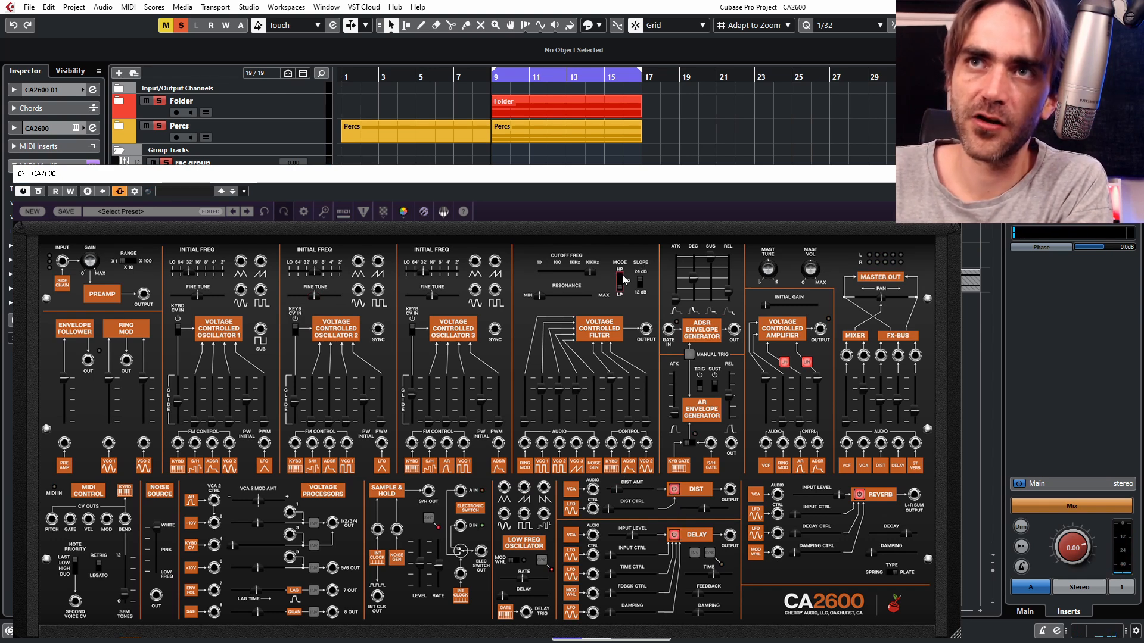
pyautogui.moveTo(591, 272); pyautogui.dragTo(553, 297)
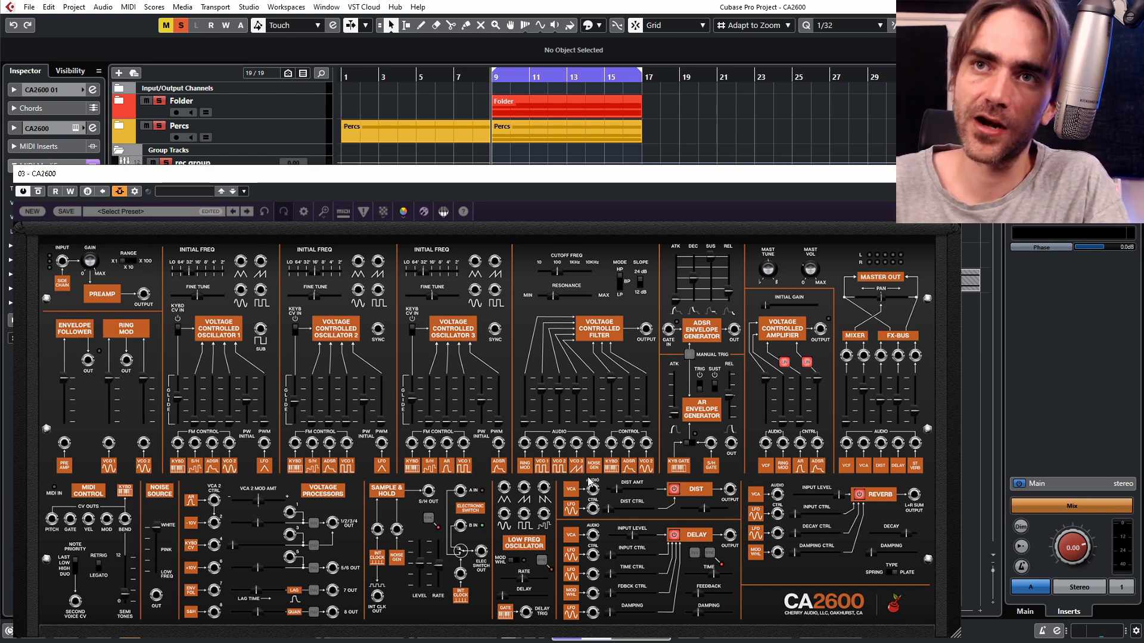
# - Patch the sawtooth outputs of VCO 1 and VCO 2 into the filter's VCO 1 and VCO 2 audio inputs
pyautogui.moveTo(541, 444); pyautogui.dragTo(261, 262)
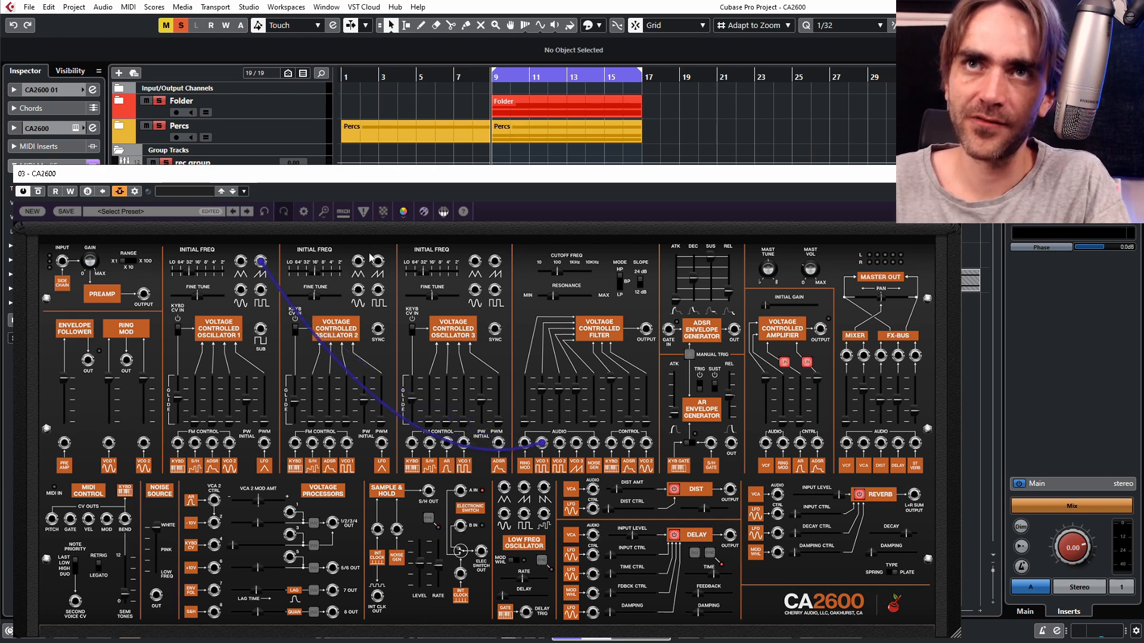
pyautogui.moveTo(378, 262); pyautogui.dragTo(559, 444)
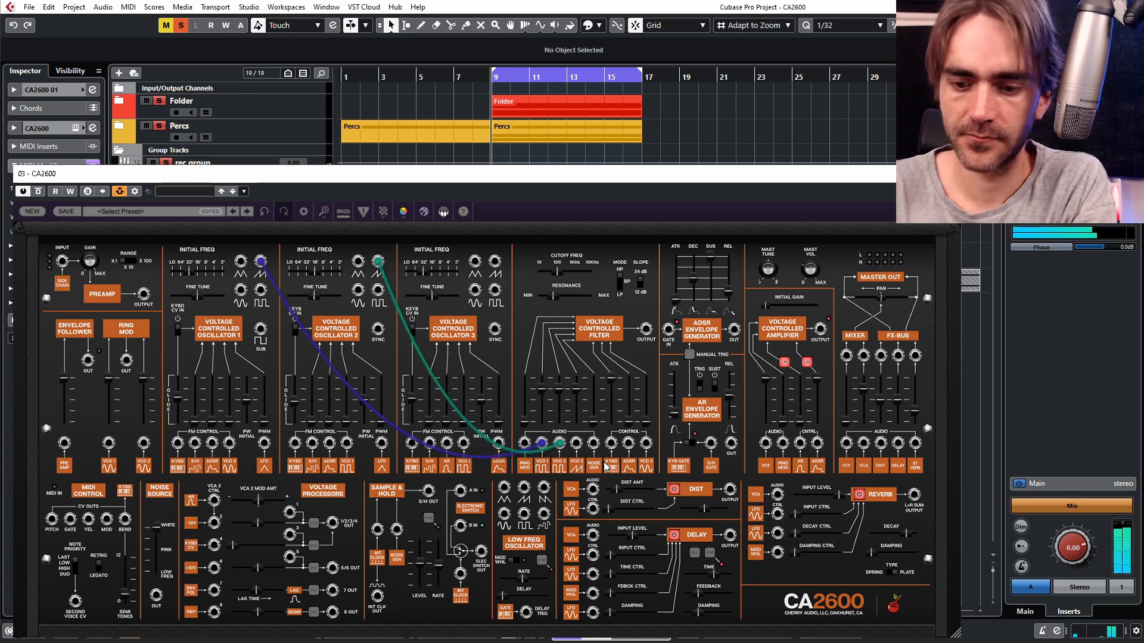
pyautogui.moveTo(556, 272)
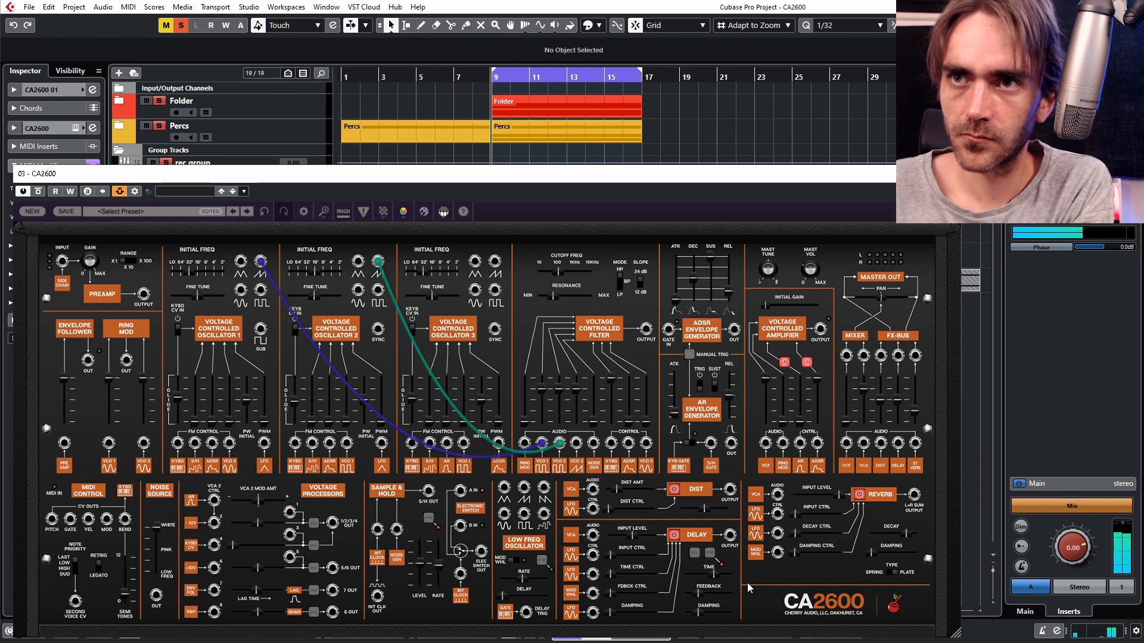
# - Sync the delay time to the tempo and sweep the filter cutoff around 251 Hz
pyautogui.click(710, 553)
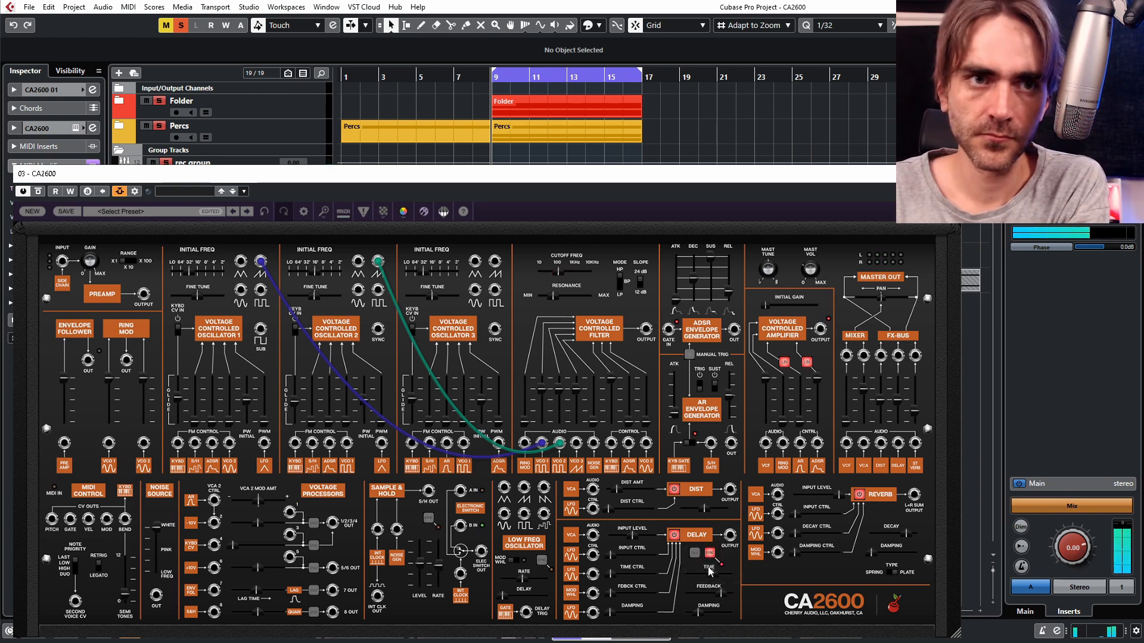
pyautogui.moveTo(563, 272)
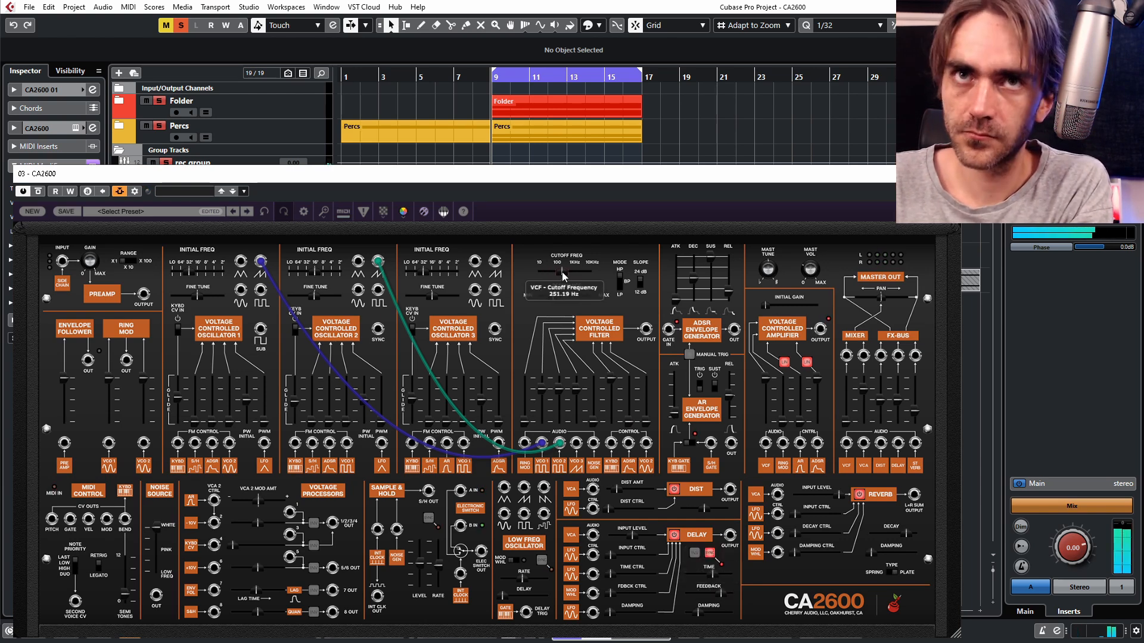
pyautogui.moveTo(558, 278)
pyautogui.mouseDown()
pyautogui.moveTo(544, 280)
pyautogui.moveTo(562, 279)
pyautogui.mouseUp()
# - Move the VCO 1 cable from its sawtooth to its sub output, repatch VCO 2's sawtooth, and readjust the filter cutoff
pyautogui.click(561, 444)
pyautogui.moveTo(560, 443); pyautogui.dragTo(378, 262)
pyautogui.moveTo(260, 262); pyautogui.dragTo(261, 328)
pyautogui.moveTo(563, 273)
pyautogui.moveTo(556, 273)
pyautogui.mouseDown()
pyautogui.moveTo(569, 272)
pyautogui.moveTo(549, 274)
pyautogui.moveTo(562, 278)
pyautogui.mouseUp()
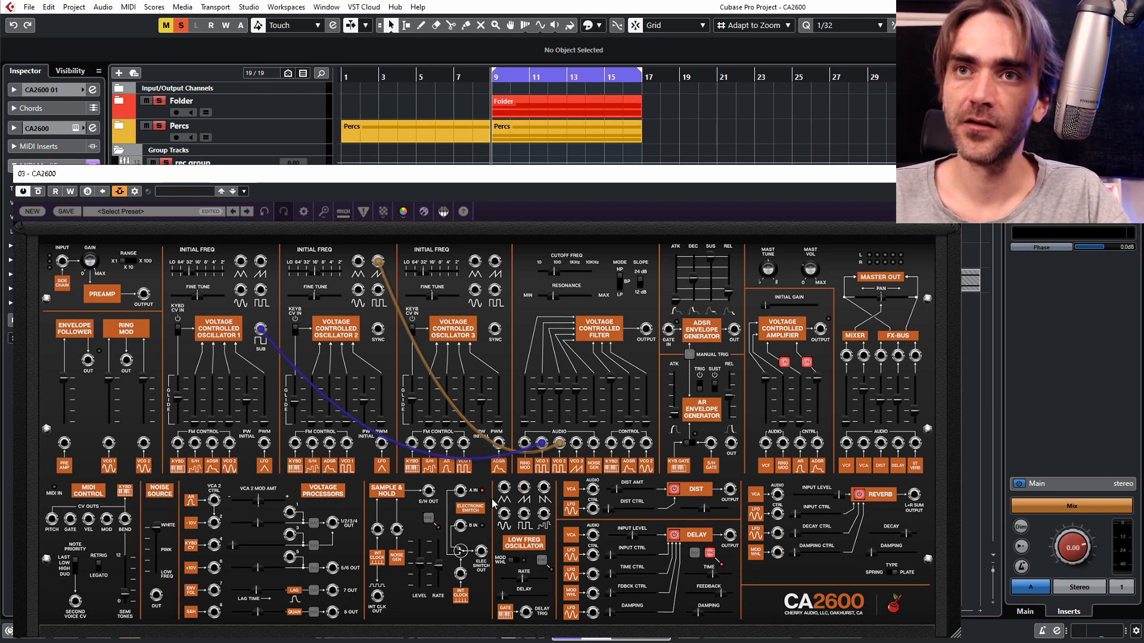
# - Patch the LFO's sine output into the filter's VCO 2 control input and raise that input's modulation amount
pyautogui.moveTo(525, 513); pyautogui.dragTo(647, 446)
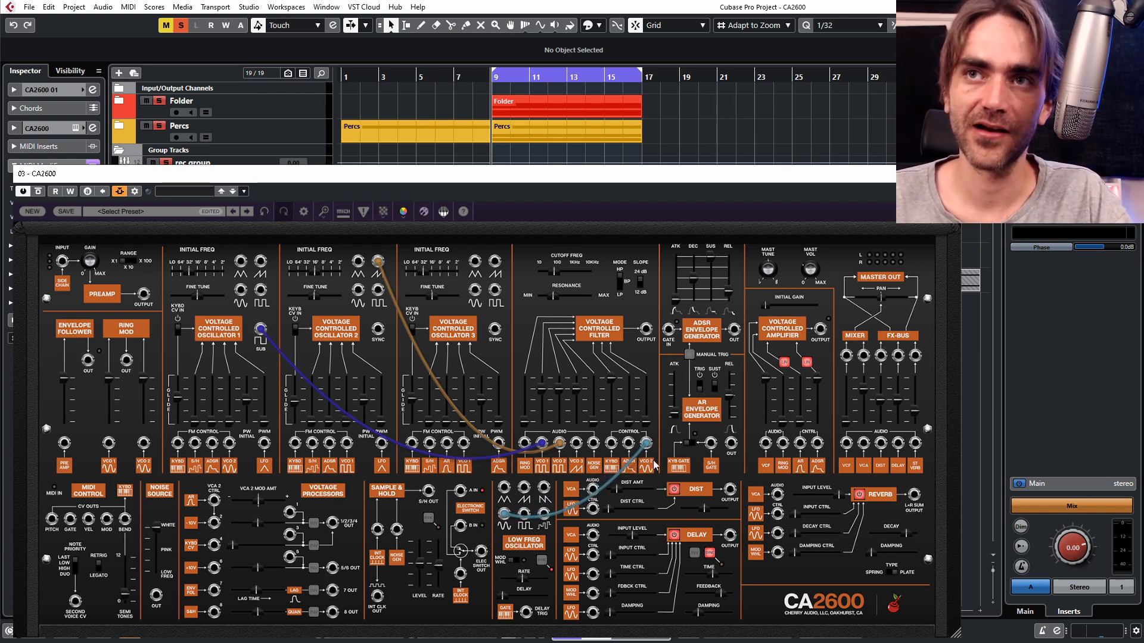
pyautogui.moveTo(647, 417)
pyautogui.mouseDown()
pyautogui.moveTo(646, 390)
pyautogui.moveTo(650, 404)
pyautogui.mouseUp()
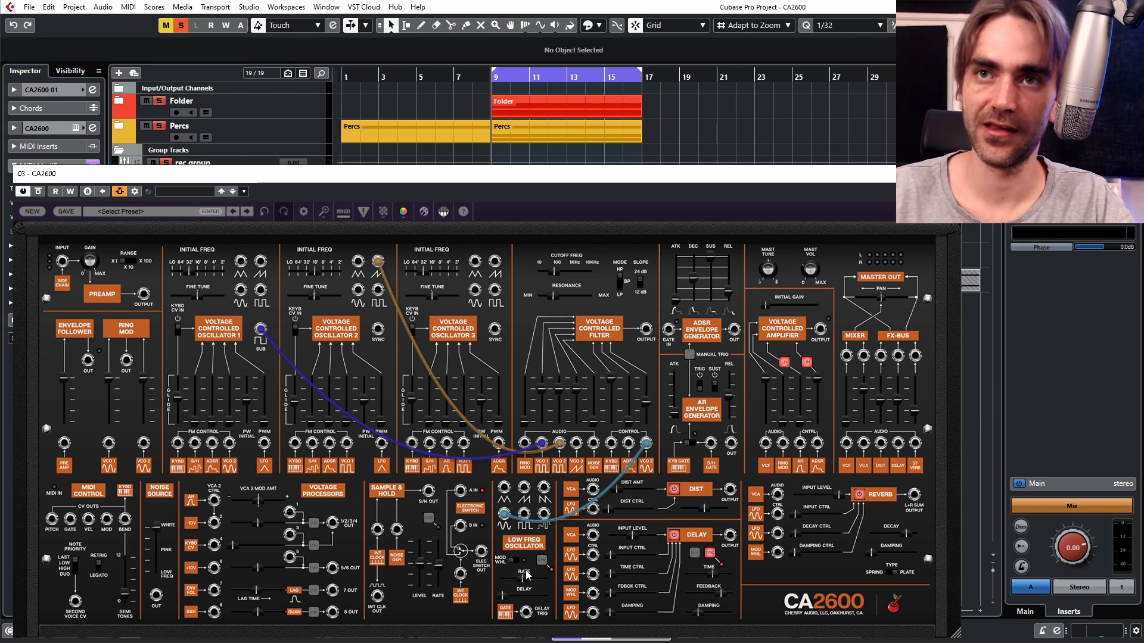
pyautogui.moveTo(647, 398)
pyautogui.mouseDown()
pyautogui.moveTo(643, 428)
pyautogui.moveTo(644, 394)
pyautogui.moveTo(648, 418)
pyautogui.moveTo(646, 404)
pyautogui.mouseUp()
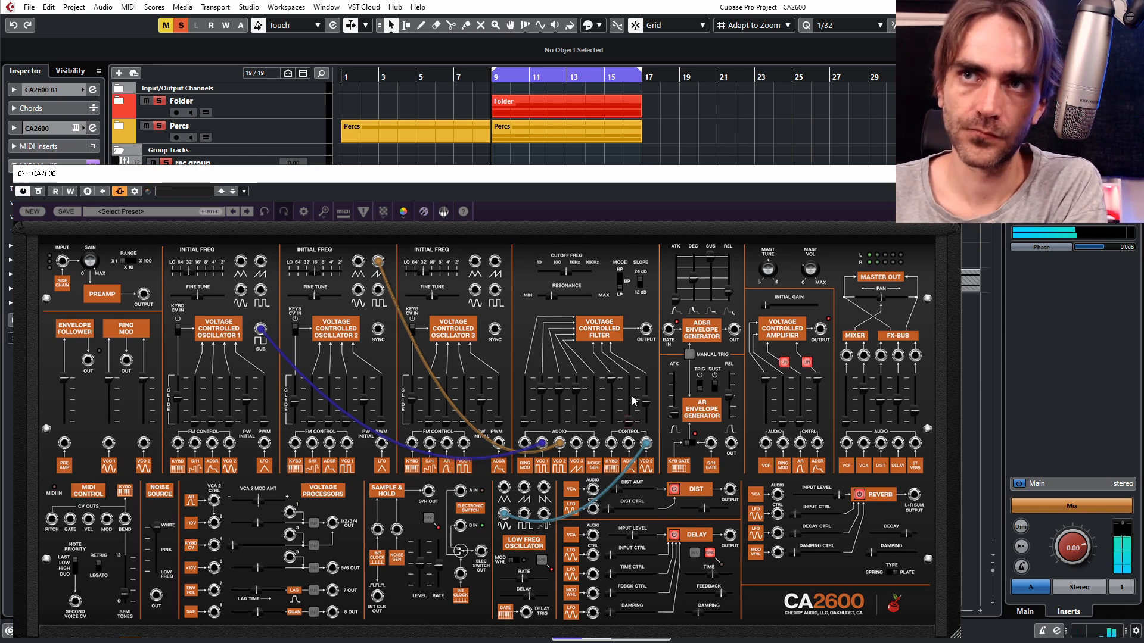
# - Vary the LFO rate between about 7.73 Hz and 1.86 Hz to change the speed of the filter modulation
pyautogui.moveTo(527, 578)
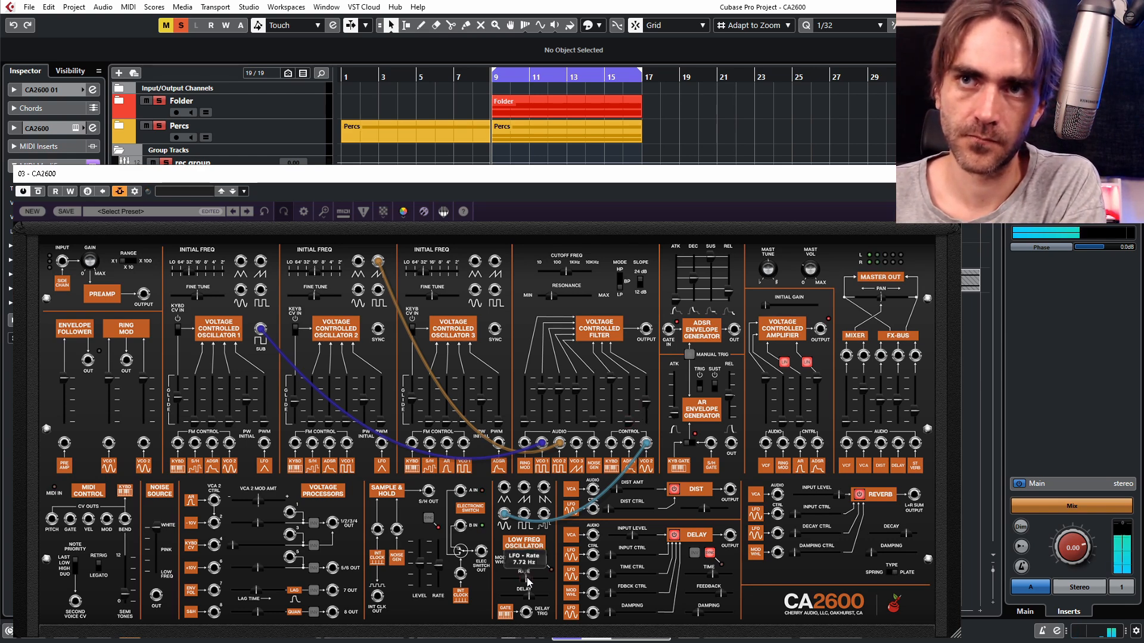
pyautogui.moveTo(523, 580); pyautogui.dragTo(527, 575)
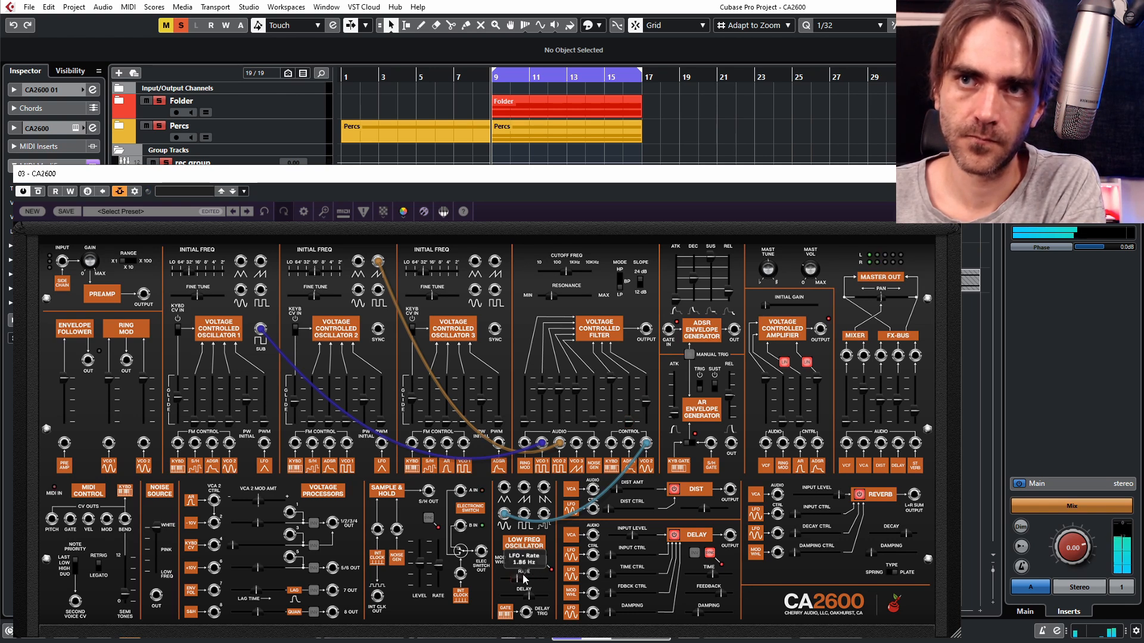
pyautogui.moveTo(522, 580); pyautogui.dragTo(524, 580)
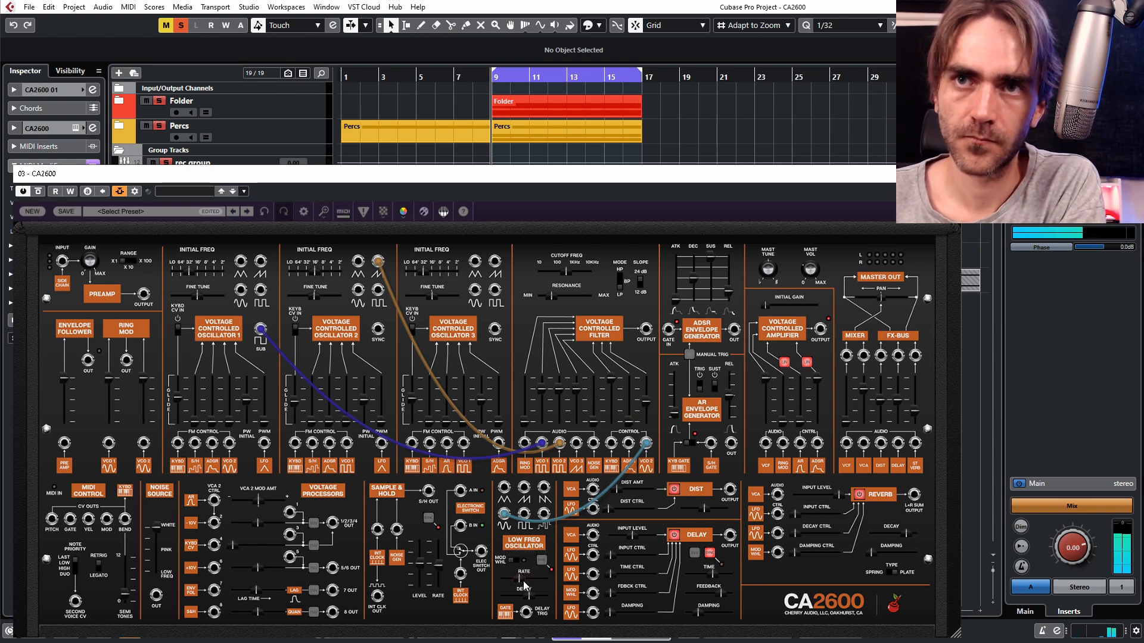
pyautogui.moveTo(523, 581); pyautogui.dragTo(520, 585)
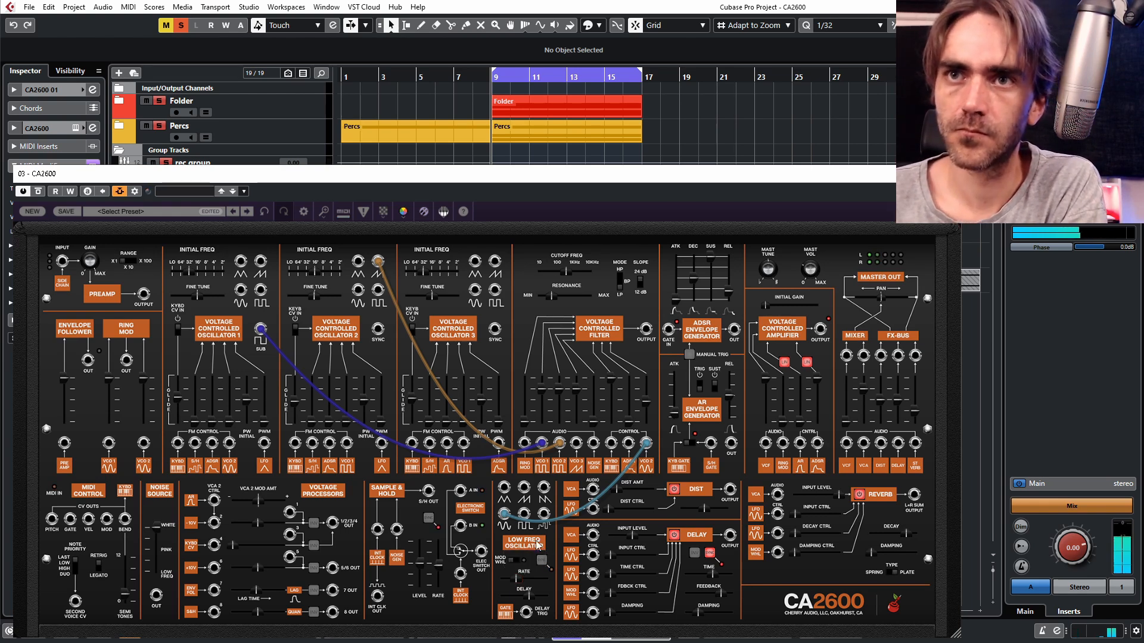
pyautogui.moveTo(642, 414)
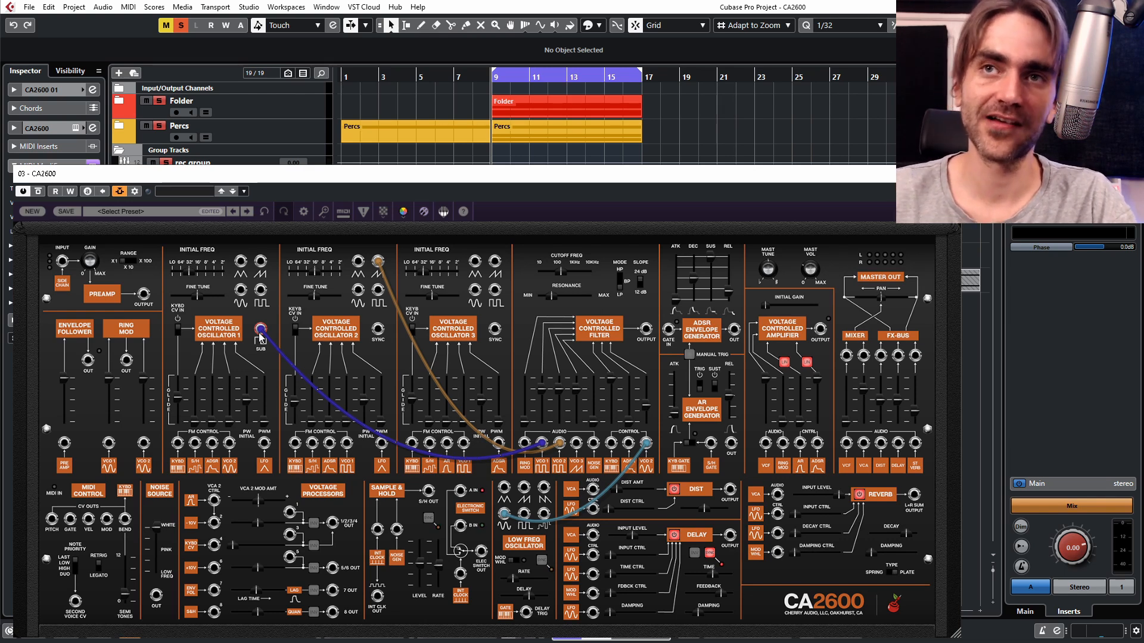
# - Raise the stereo reverb amount in the output mixer to 100%
pyautogui.moveTo(260, 261); pyautogui.dragTo(227, 280)
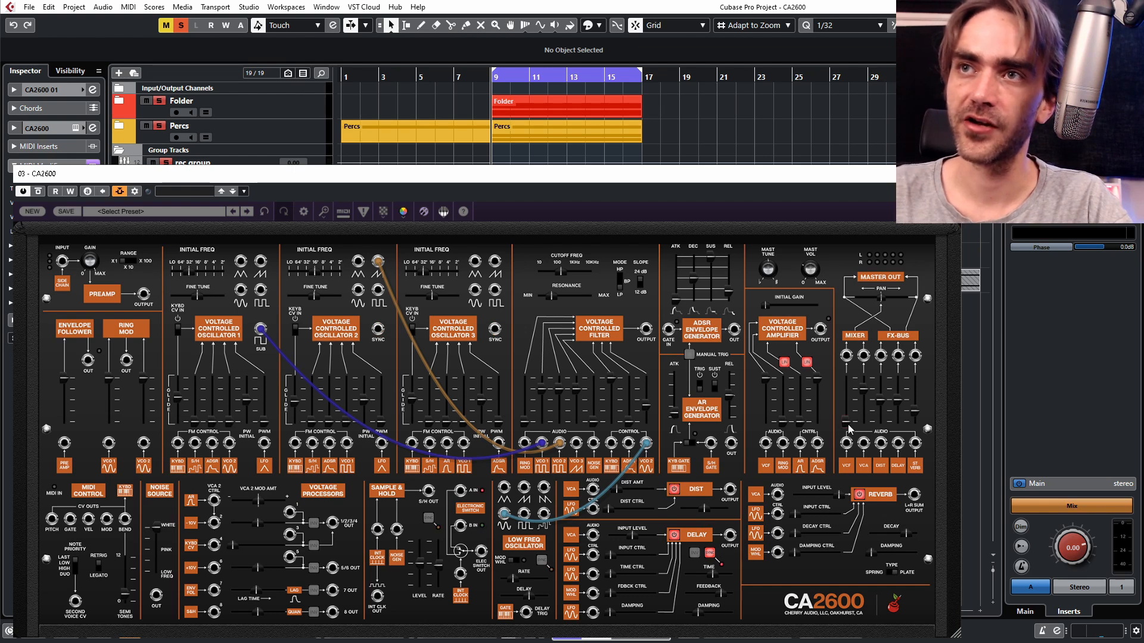
pyautogui.moveTo(849, 429)
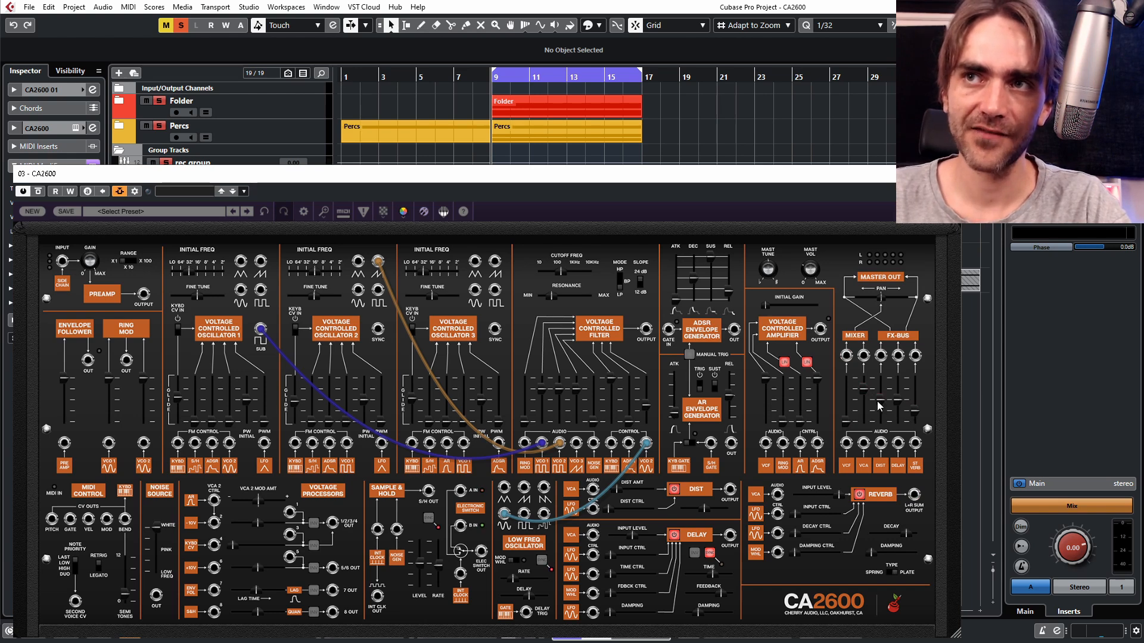
pyautogui.moveTo(916, 410); pyautogui.dragTo(919, 394)
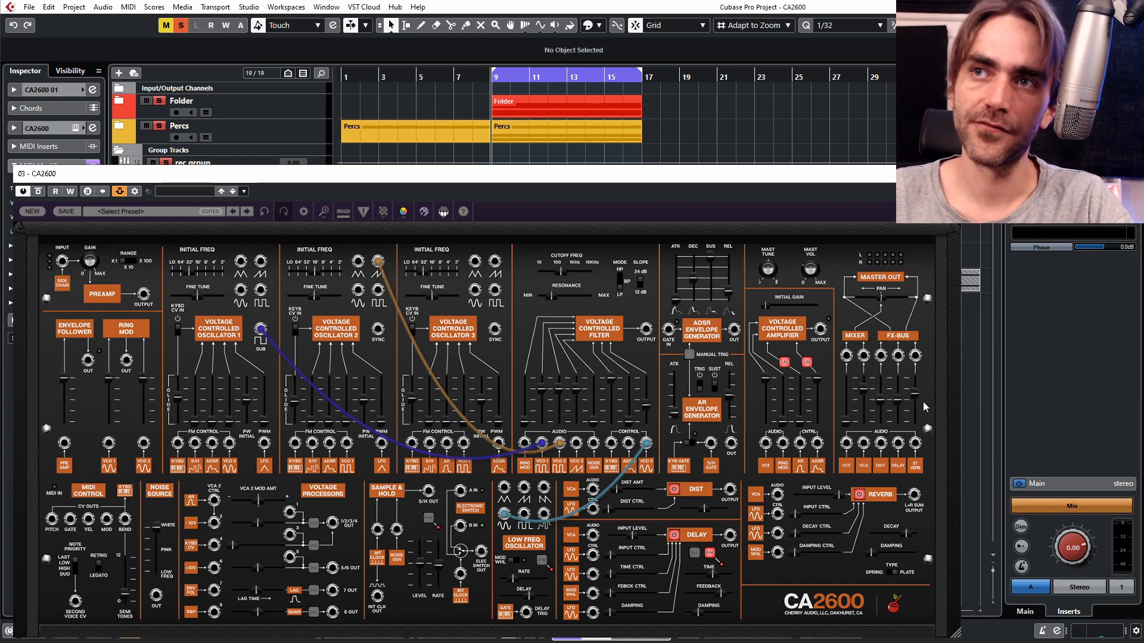
pyautogui.moveTo(864, 390); pyautogui.dragTo(919, 394)
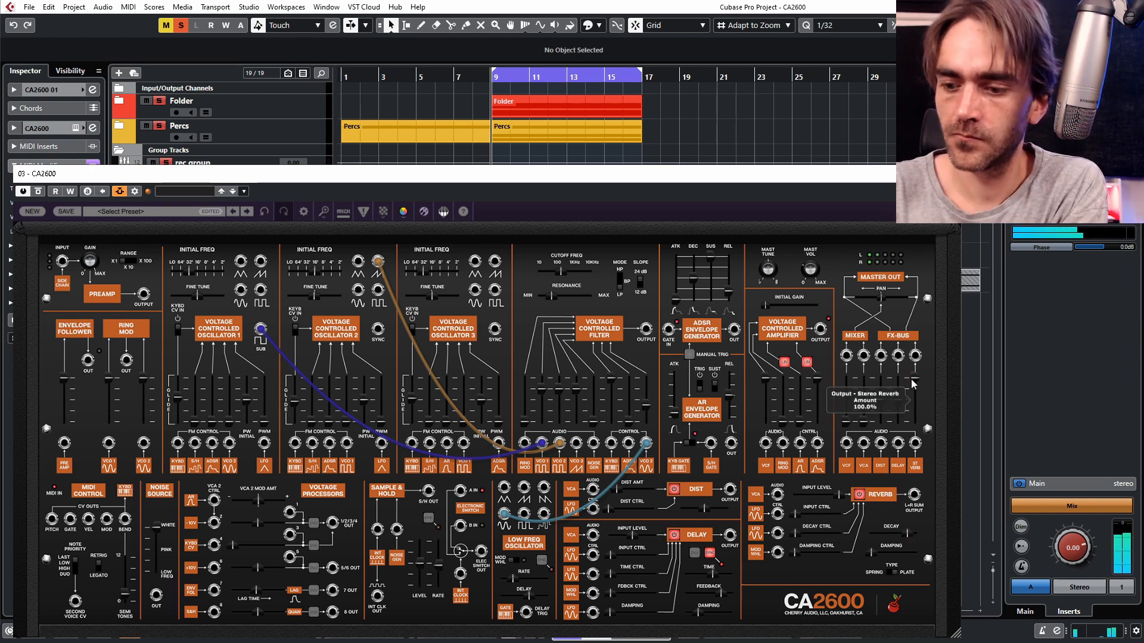
pyautogui.moveTo(913, 385)
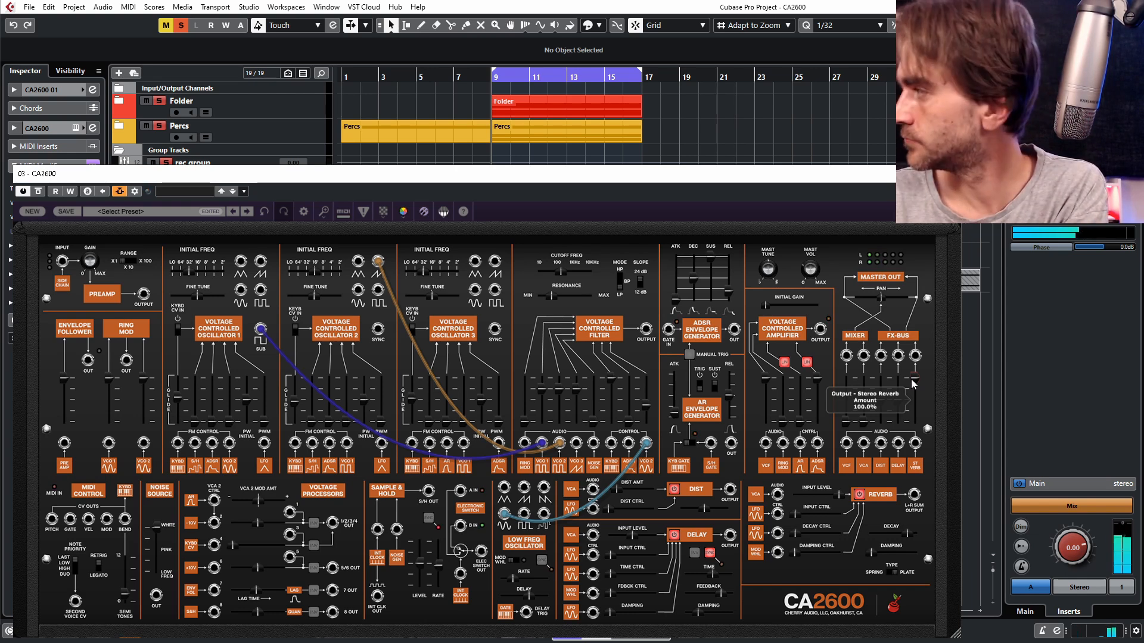
# - Start a new preset and feed VCO 1's sine output alone into the filter, with the other input levels at zero
pyautogui.click(26, 213)
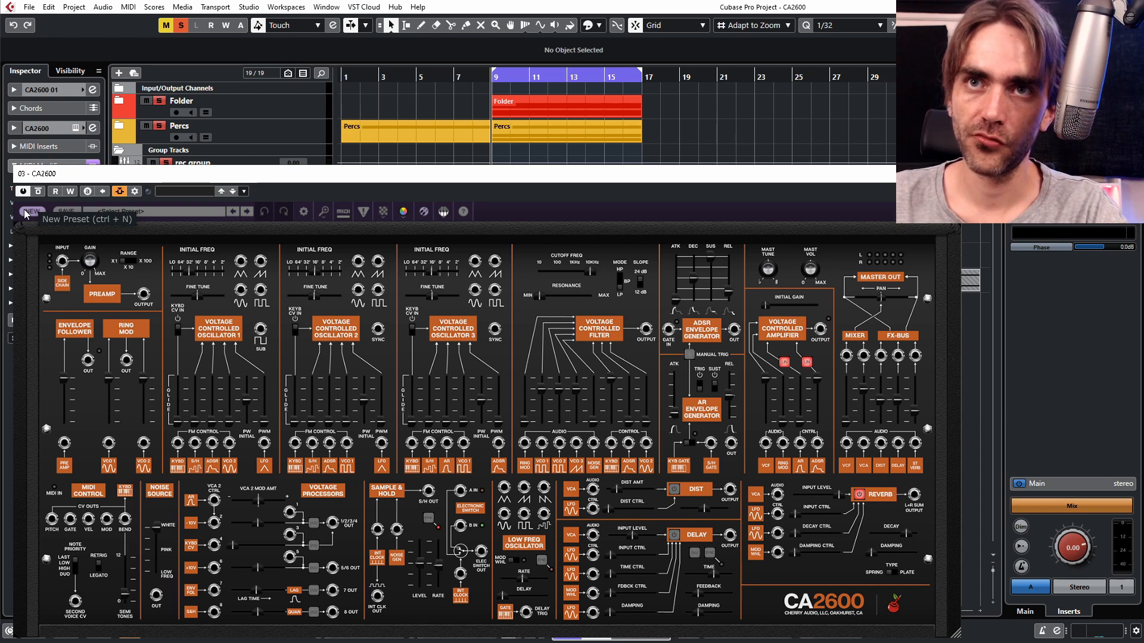
pyautogui.click(525, 411)
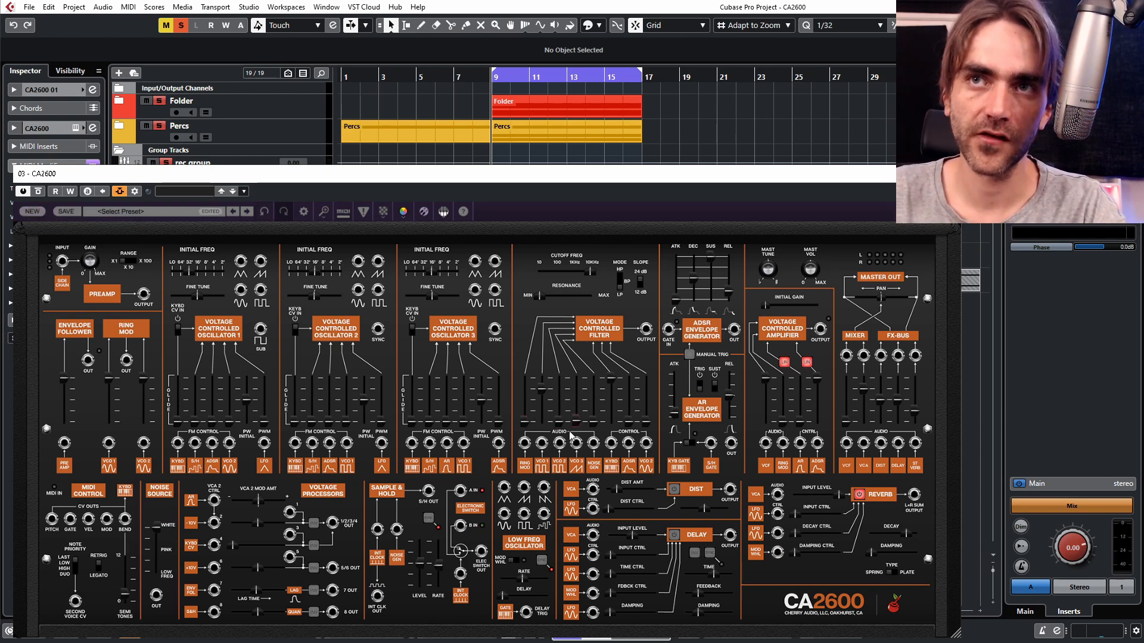
pyautogui.moveTo(241, 290); pyautogui.dragTo(542, 444)
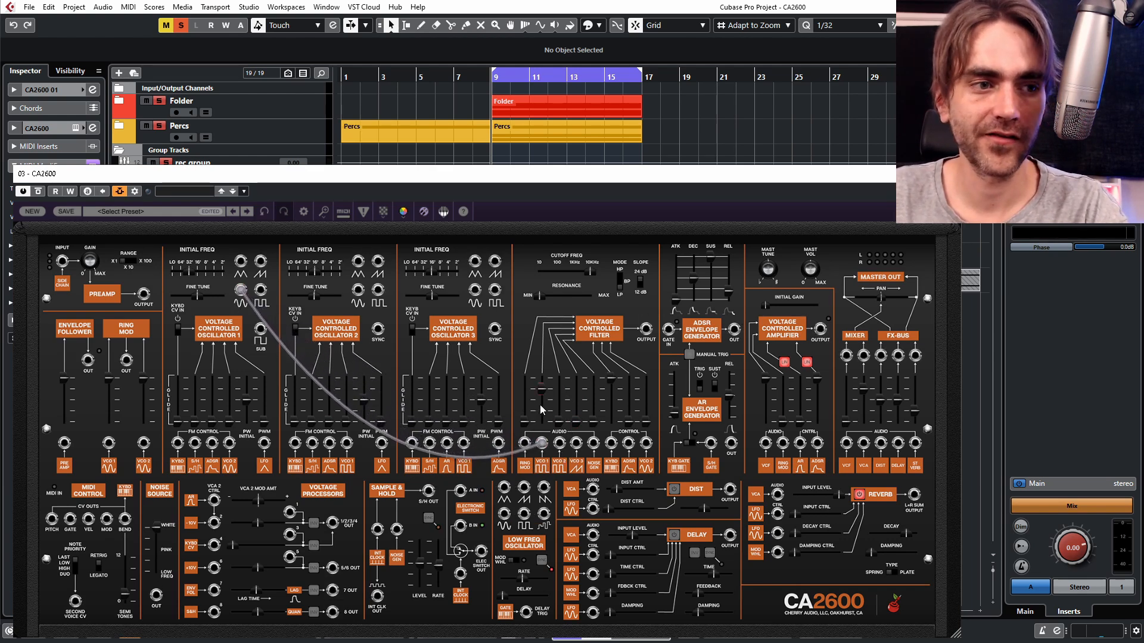
# - Raise VCO 1's frequency modulation amount from VCO 2
pyautogui.moveTo(541, 406)
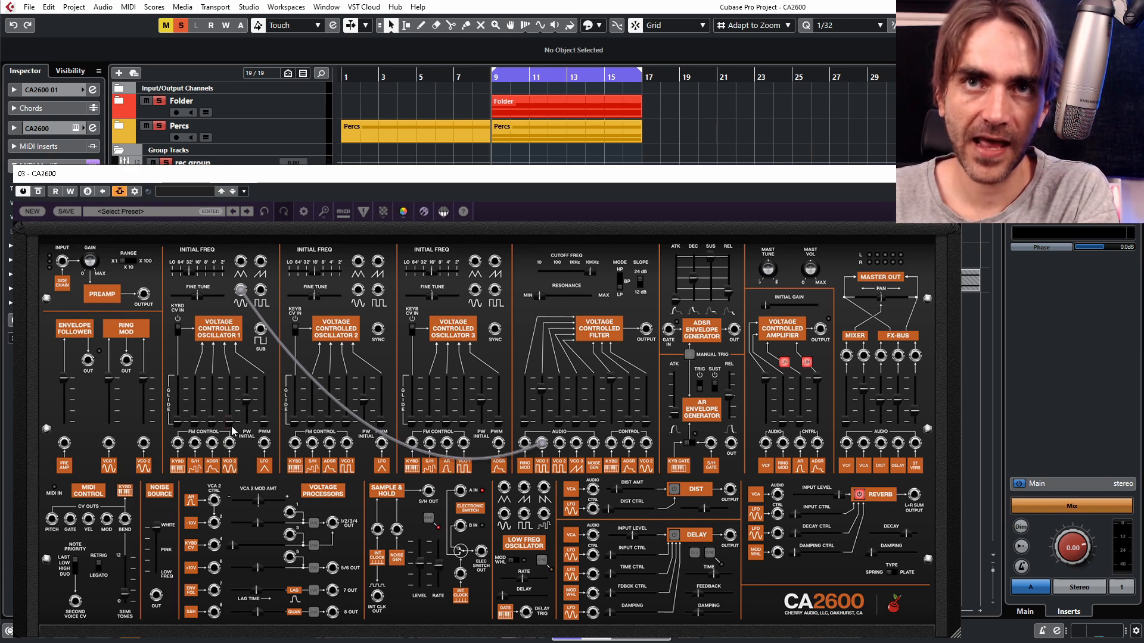
pyautogui.moveTo(231, 424)
pyautogui.mouseDown()
pyautogui.moveTo(227, 370)
pyautogui.moveTo(226, 424)
pyautogui.mouseUp()
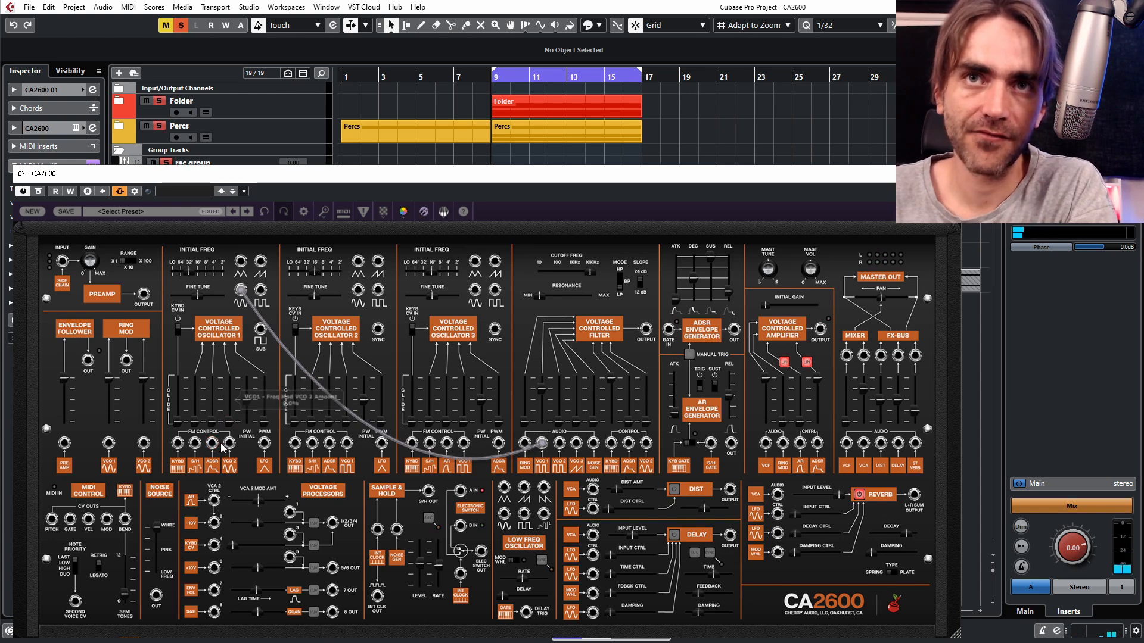
pyautogui.moveTo(233, 421); pyautogui.dragTo(230, 388)
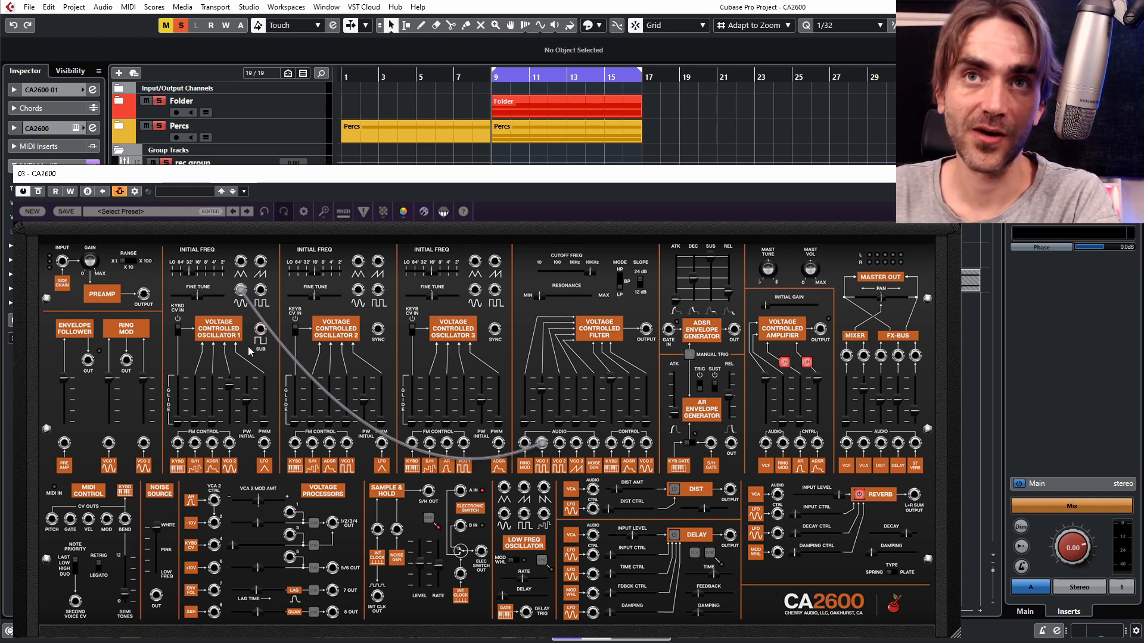
# - Patch VCO 1's sub output into VCO 2's sync input, comparing it with the square output, and lower VCO 2's range to 64'
pyautogui.moveTo(260, 329); pyautogui.dragTo(377, 329)
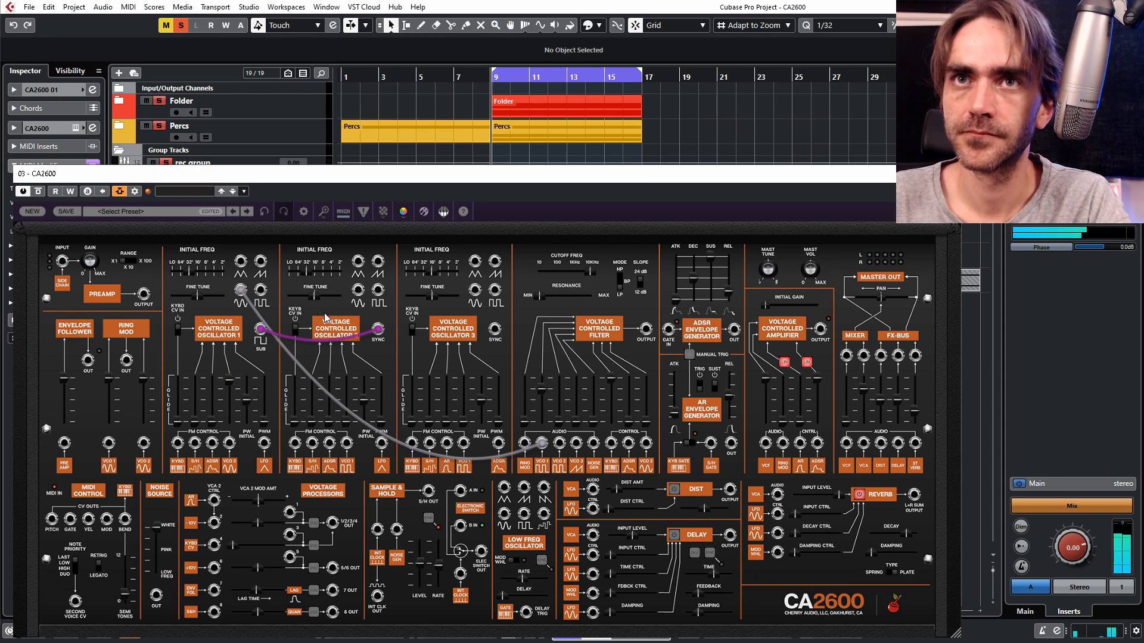
pyautogui.moveTo(318, 273); pyautogui.dragTo(309, 272)
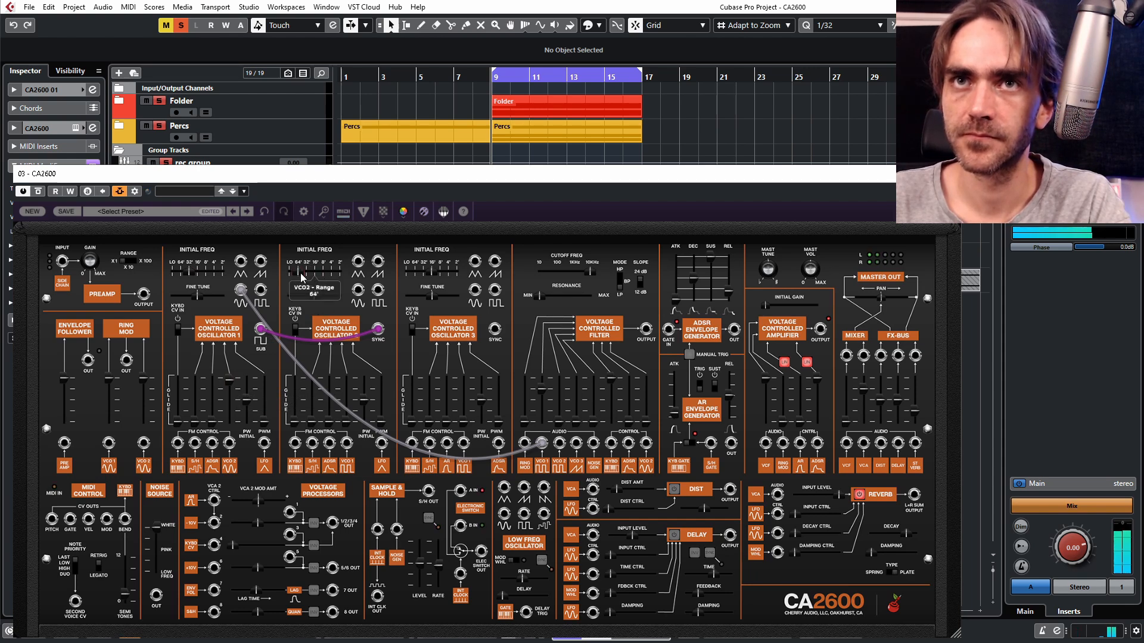
pyautogui.moveTo(261, 329); pyautogui.dragTo(261, 291)
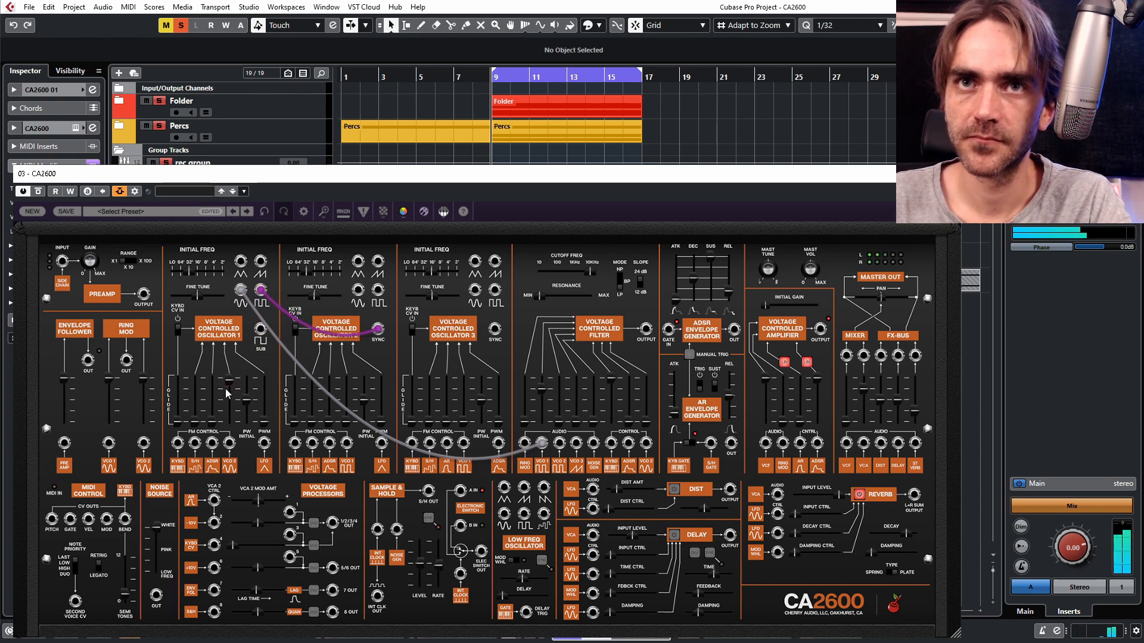
pyautogui.moveTo(261, 291); pyautogui.dragTo(262, 329)
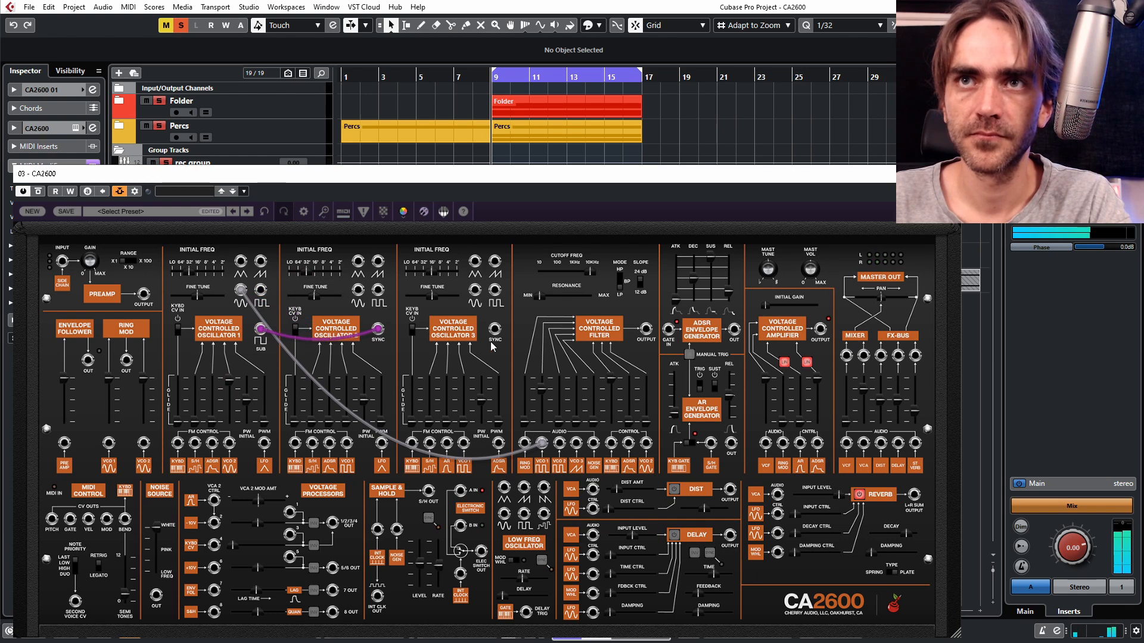
# - Lower the filter cutoff to about 100 Hz and patch the Sample & Hold output into the filter's keyboard control input
pyautogui.moveTo(590, 271); pyautogui.dragTo(557, 276)
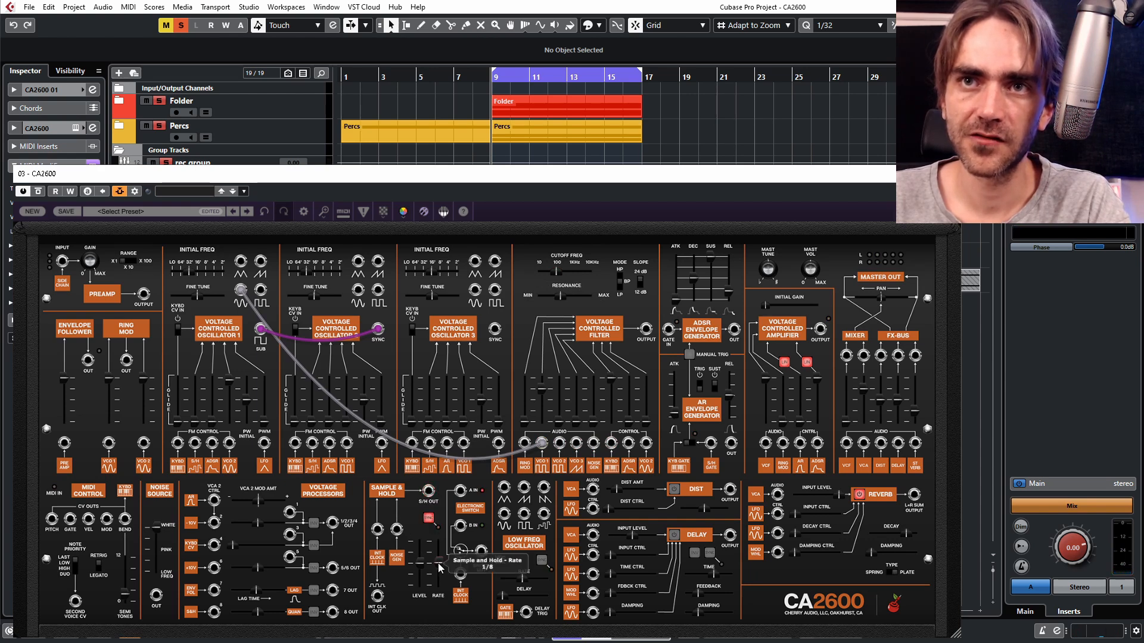
pyautogui.moveTo(429, 490); pyautogui.dragTo(611, 443)
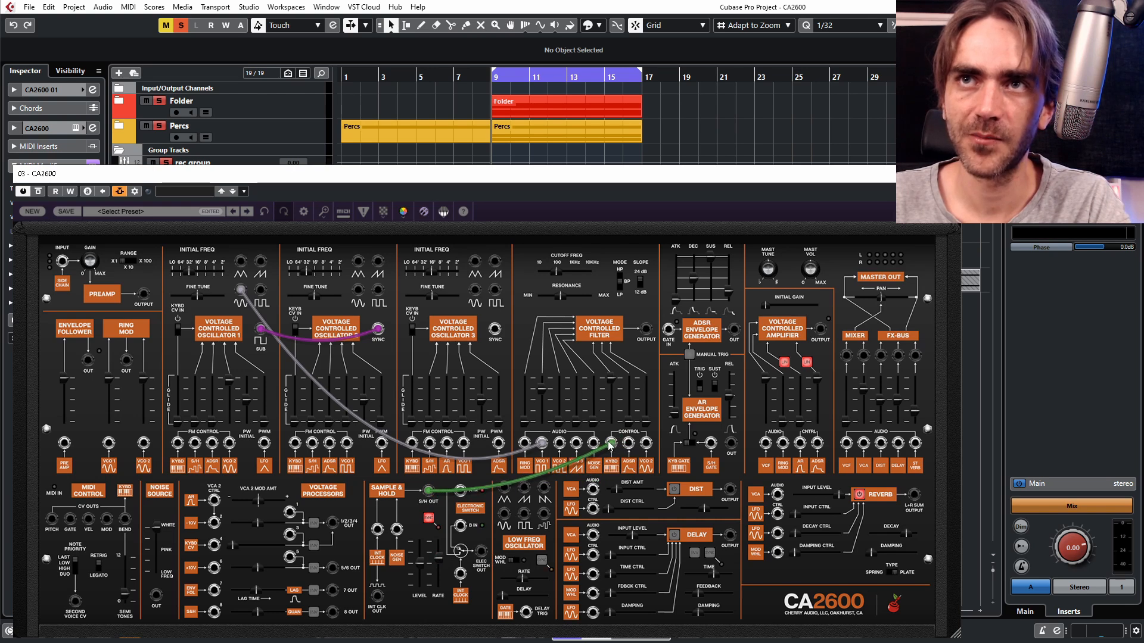
# - Switch on the delay and adjust its time, along with the Sample & Hold level and its modulation amount at the filter
pyautogui.click(674, 535)
pyautogui.moveTo(713, 574); pyautogui.dragTo(715, 576)
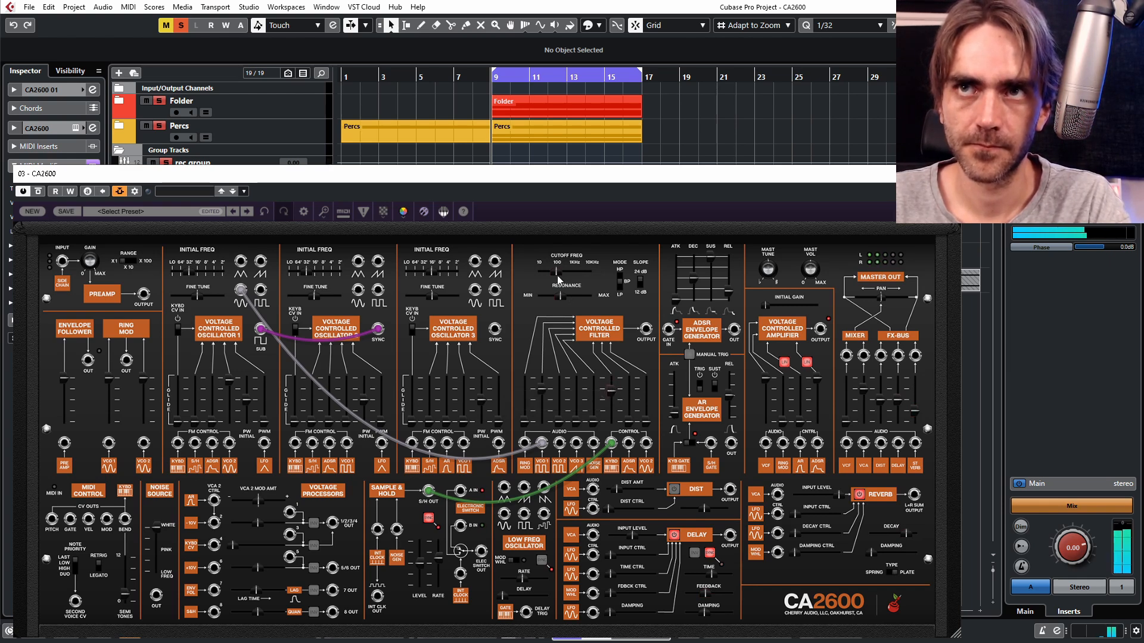
pyautogui.moveTo(614, 391); pyautogui.dragTo(615, 388)
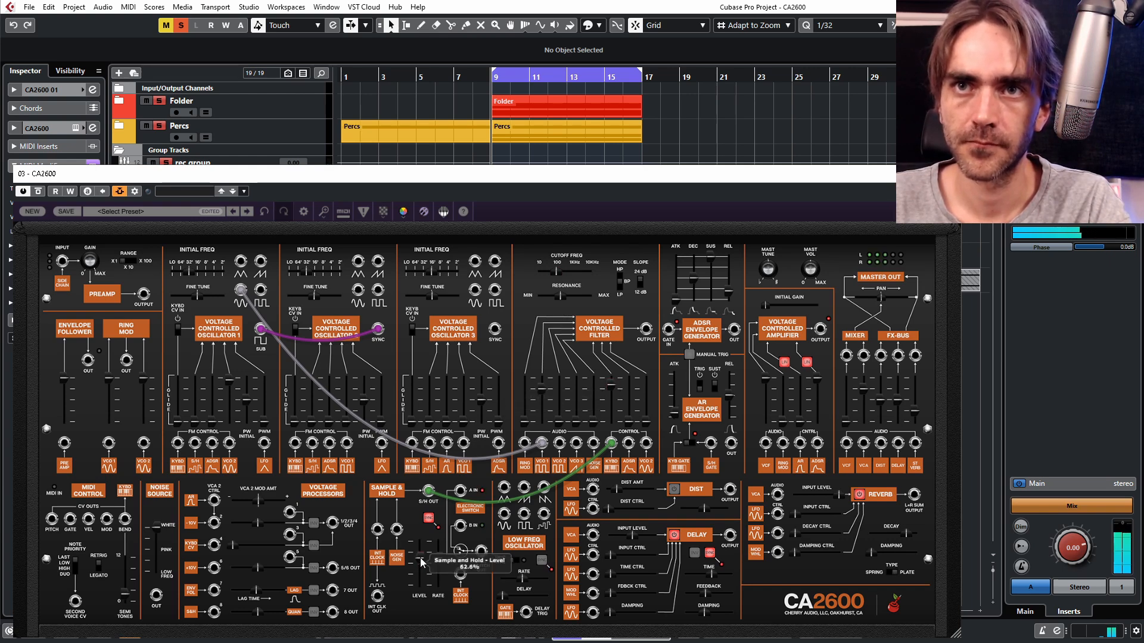
pyautogui.moveTo(421, 558); pyautogui.dragTo(417, 554)
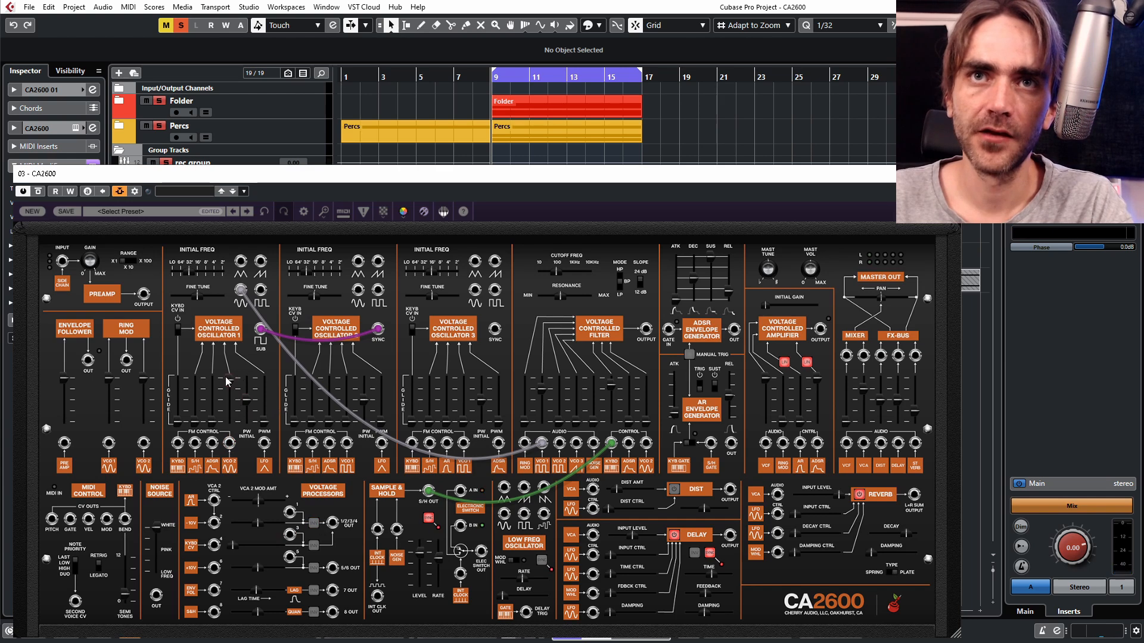
# - Patch VCO 2's sine through the 5/6 voltage processor into VCO 1's FM input, and cross-patch VCO 2 and VCO 3 using FM and sync
pyautogui.moveTo(234, 392)
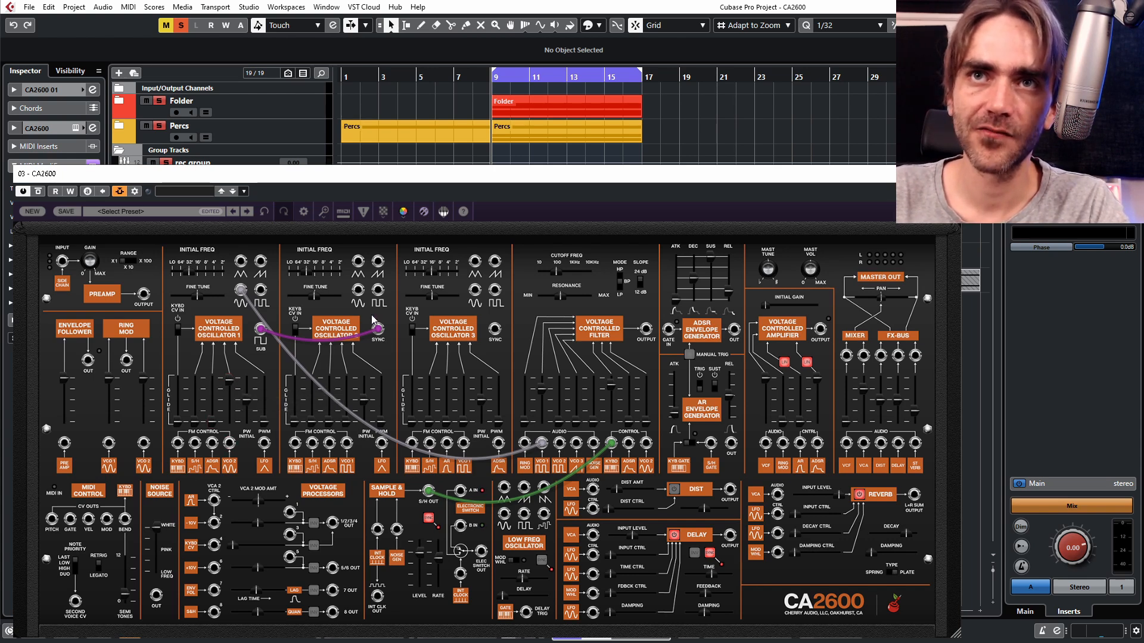
pyautogui.moveTo(358, 290); pyautogui.dragTo(214, 503)
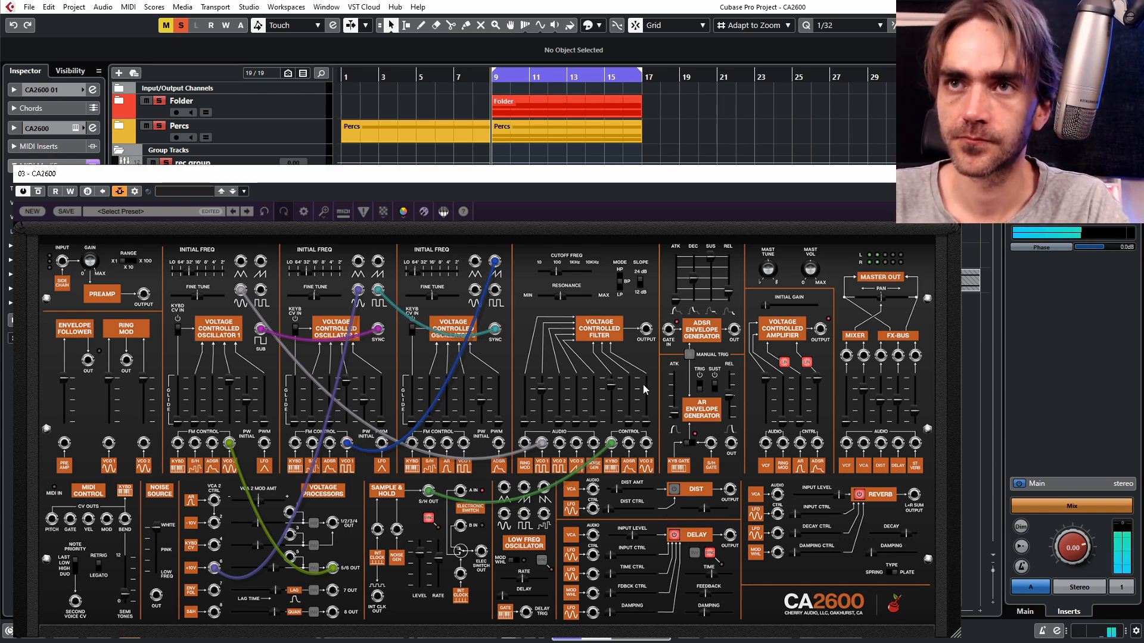
# - Switch on the distortion and raise its distortion amount
pyautogui.click(674, 490)
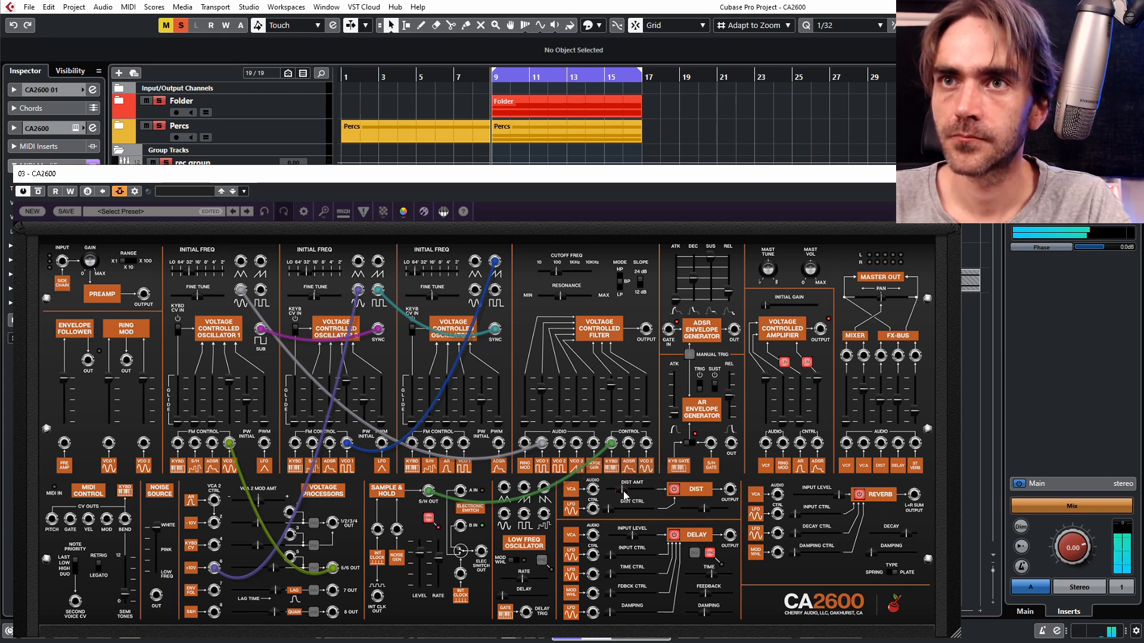
pyautogui.moveTo(624, 492); pyautogui.dragTo(628, 493)
pyautogui.moveTo(629, 493); pyautogui.dragTo(632, 492)
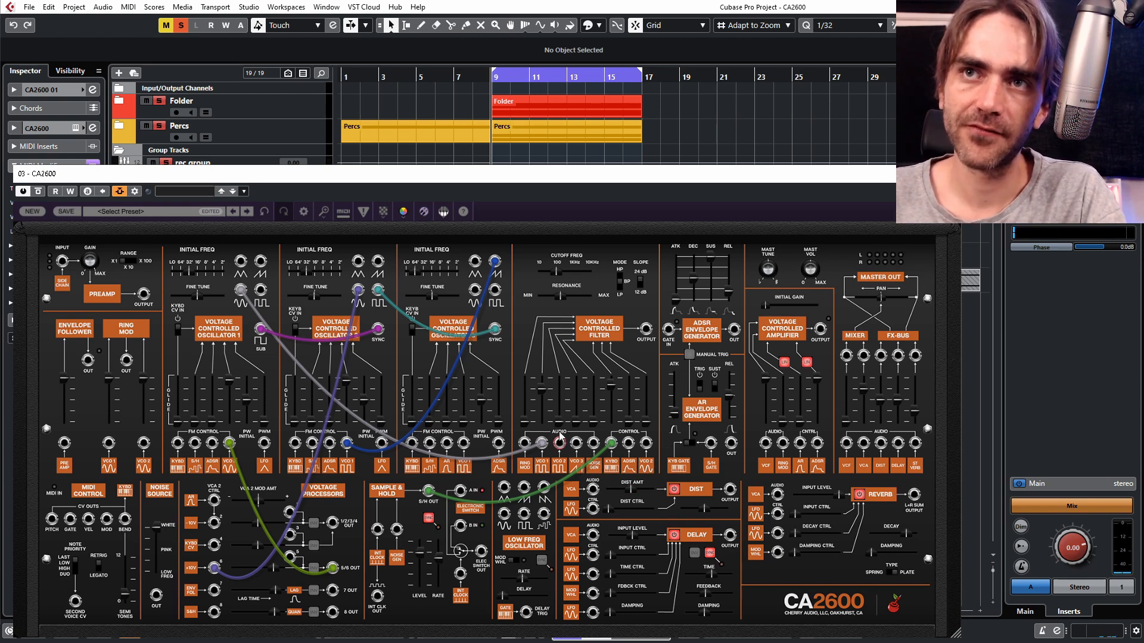
# - Reroute VCO 1's sine output through the distortion into the filter's VCO 1 input and readjust the distortion amount
pyautogui.moveTo(542, 443); pyautogui.dragTo(593, 489)
pyautogui.moveTo(730, 490); pyautogui.dragTo(542, 444)
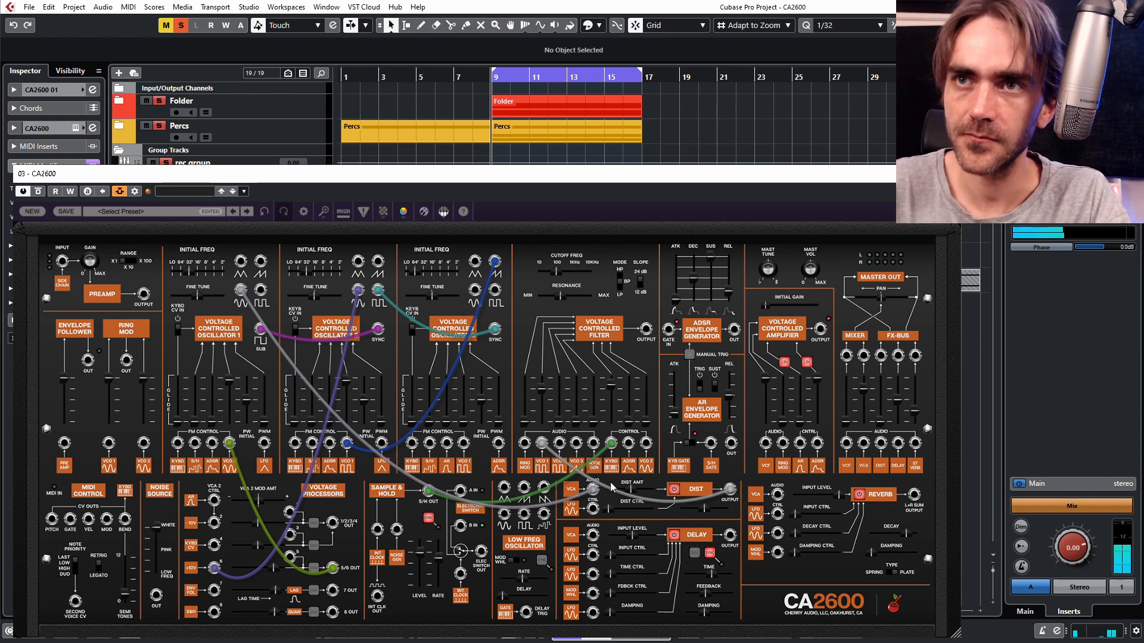
pyautogui.moveTo(639, 492)
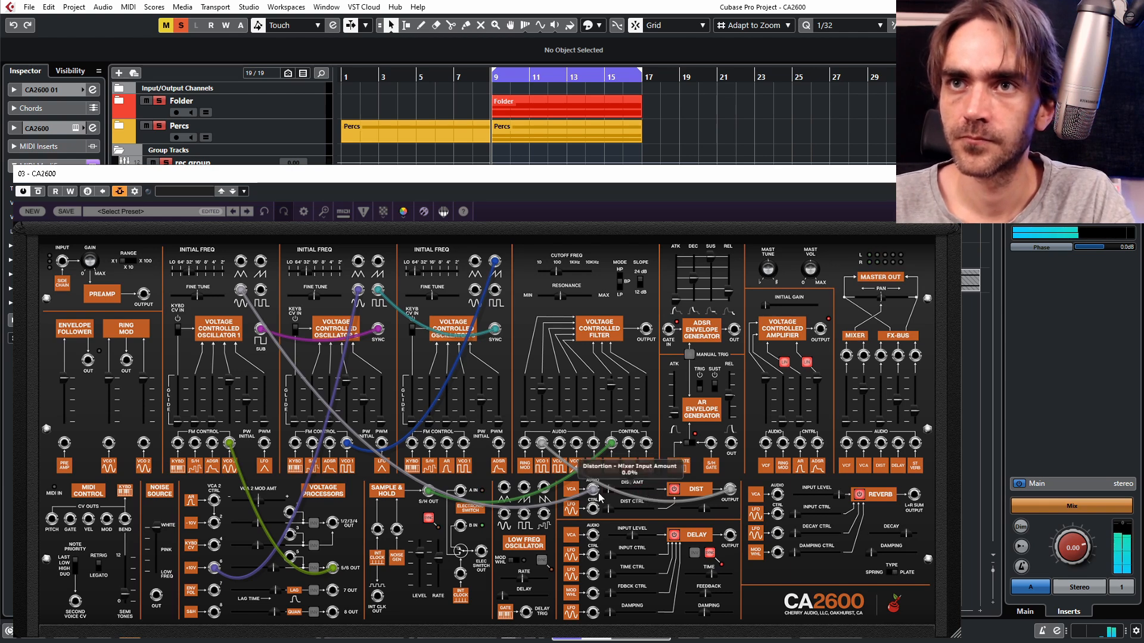
pyautogui.moveTo(647, 492); pyautogui.dragTo(626, 494)
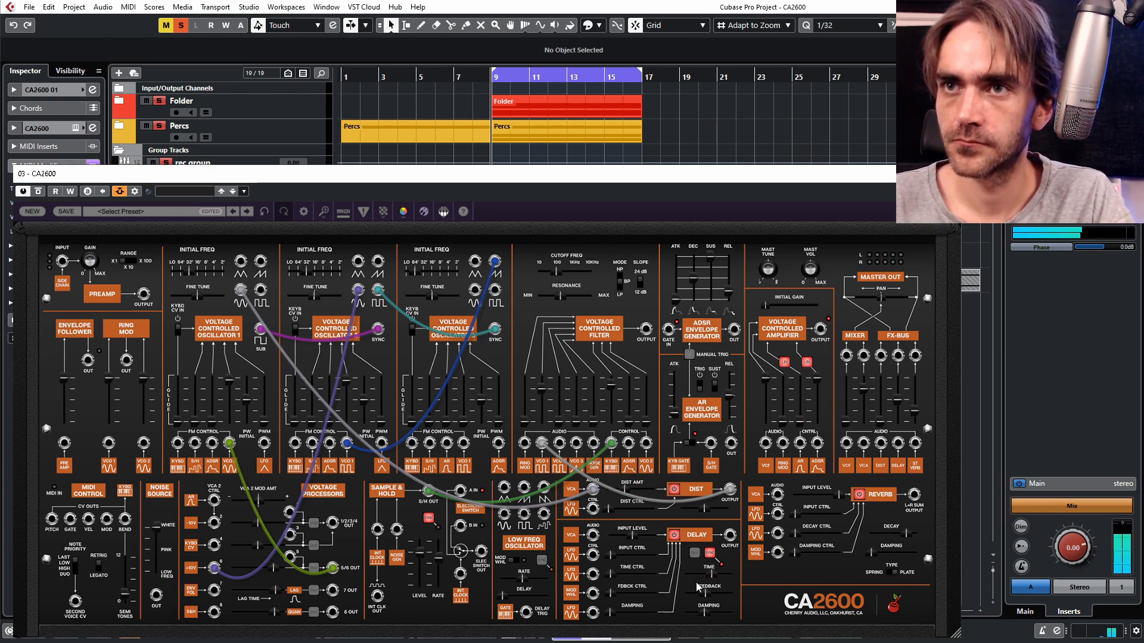
# - Turn off the delay's tempo sync and modulate its time slightly with the LFO's sine output
pyautogui.click(710, 553)
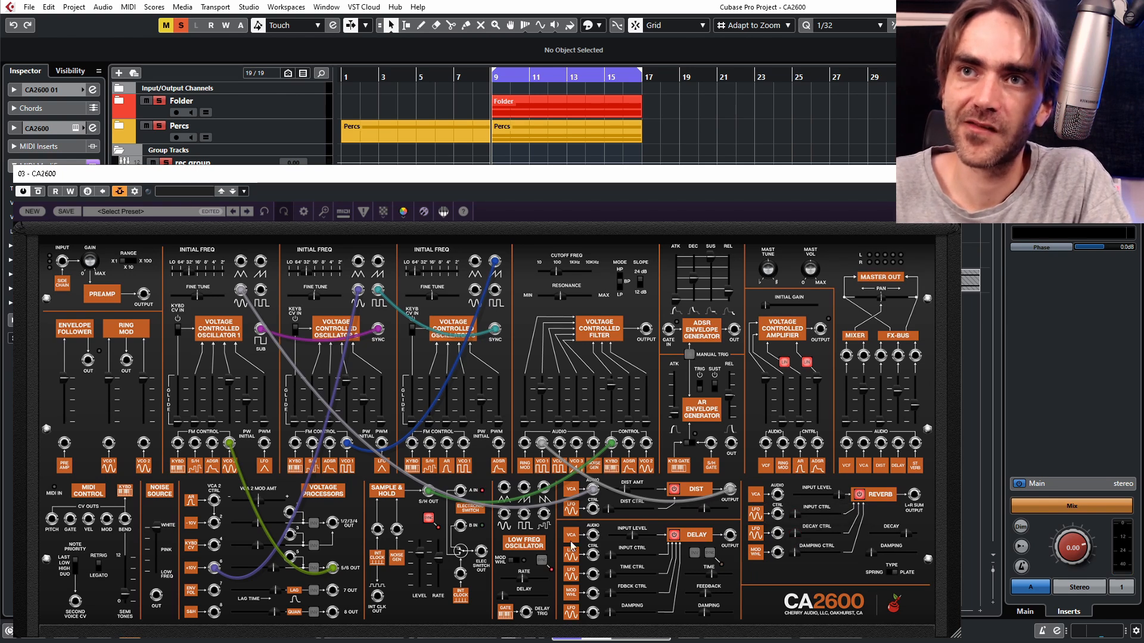
pyautogui.moveTo(592, 576); pyautogui.dragTo(504, 515)
pyautogui.moveTo(638, 579)
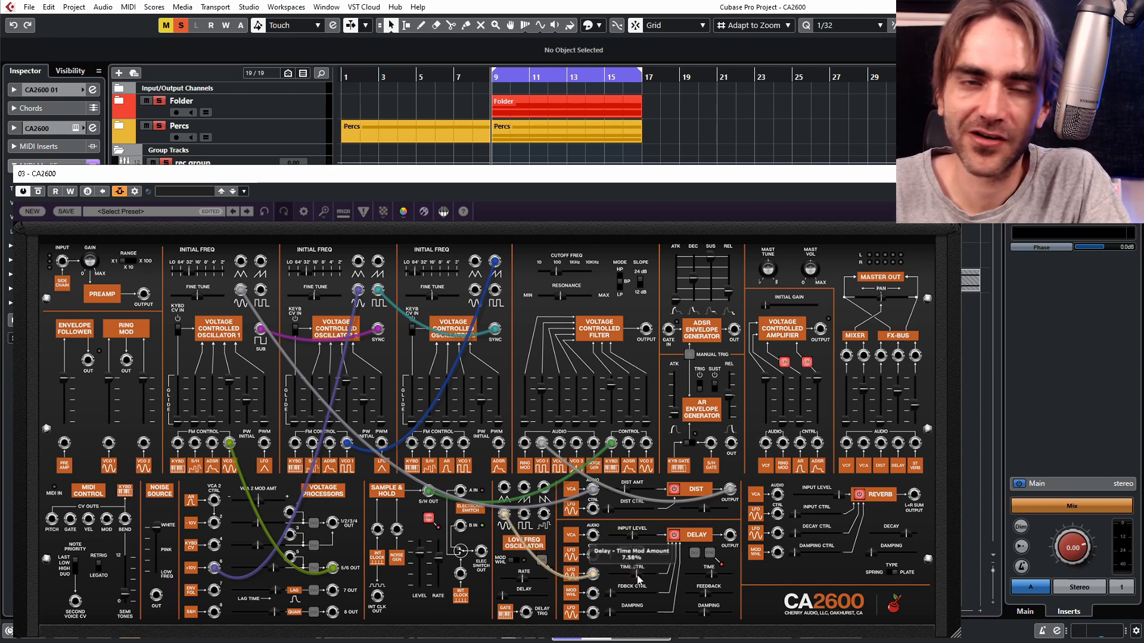
pyautogui.moveTo(638, 576); pyautogui.dragTo(635, 575)
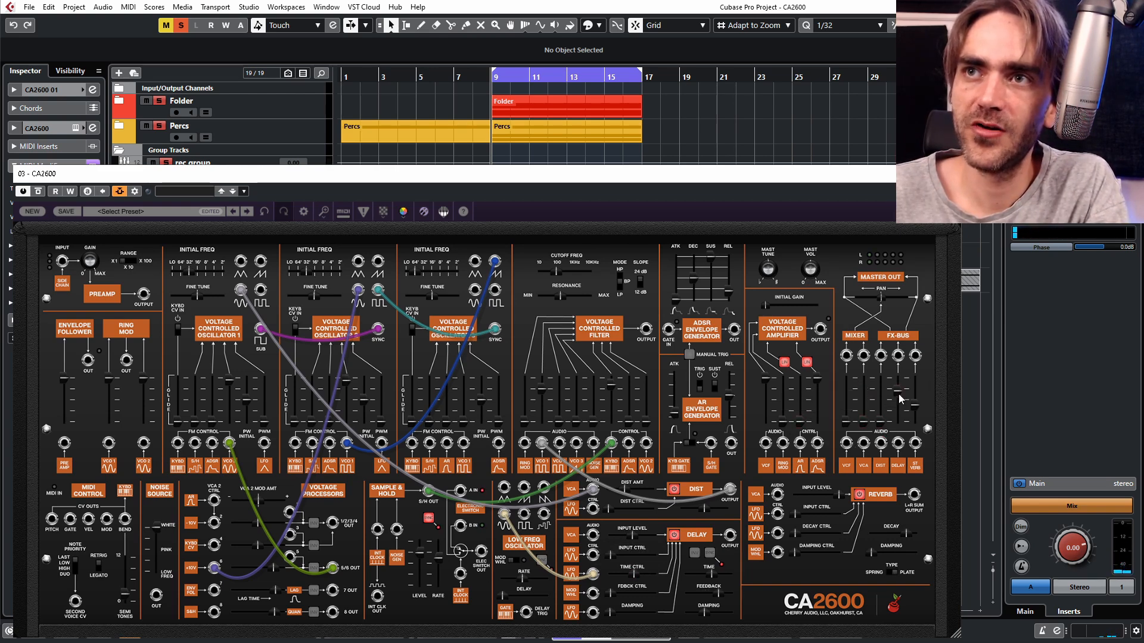
# - Patch the delay output into the reverb's audio input and raise the VCA level in the output mixer
pyautogui.moveTo(735, 541); pyautogui.dragTo(780, 501)
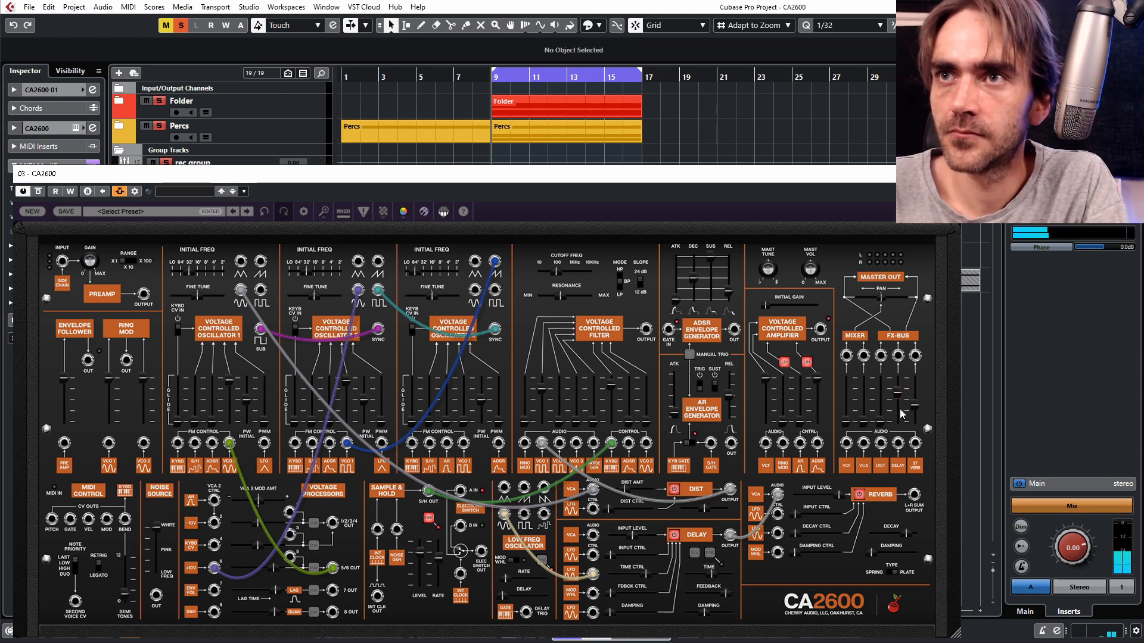
pyautogui.moveTo(866, 411)
pyautogui.moveTo(866, 412); pyautogui.dragTo(862, 393)
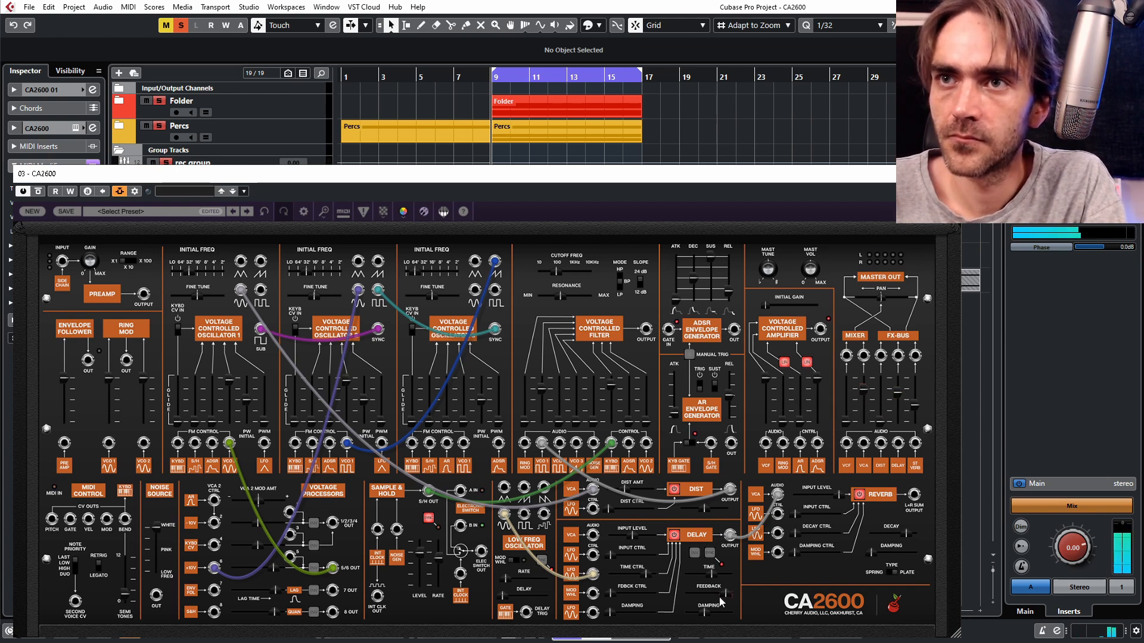
# - Patch the LFO's sine output into the delay's feedback control, and adjust the delay time and feedback
pyautogui.moveTo(593, 593); pyautogui.dragTo(504, 513)
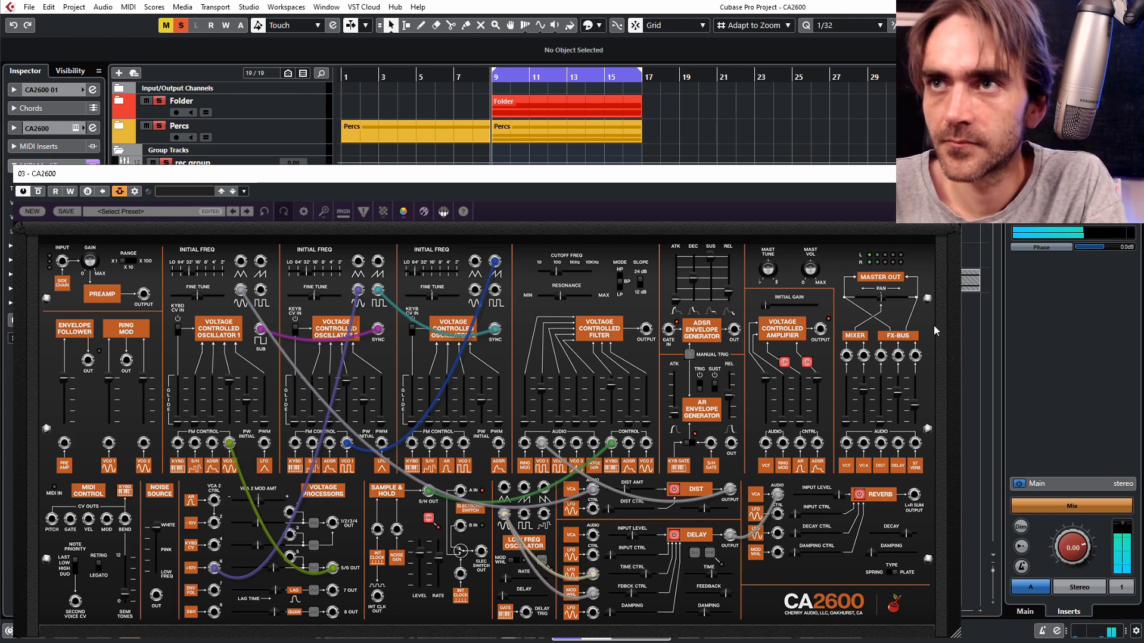
pyautogui.moveTo(866, 399)
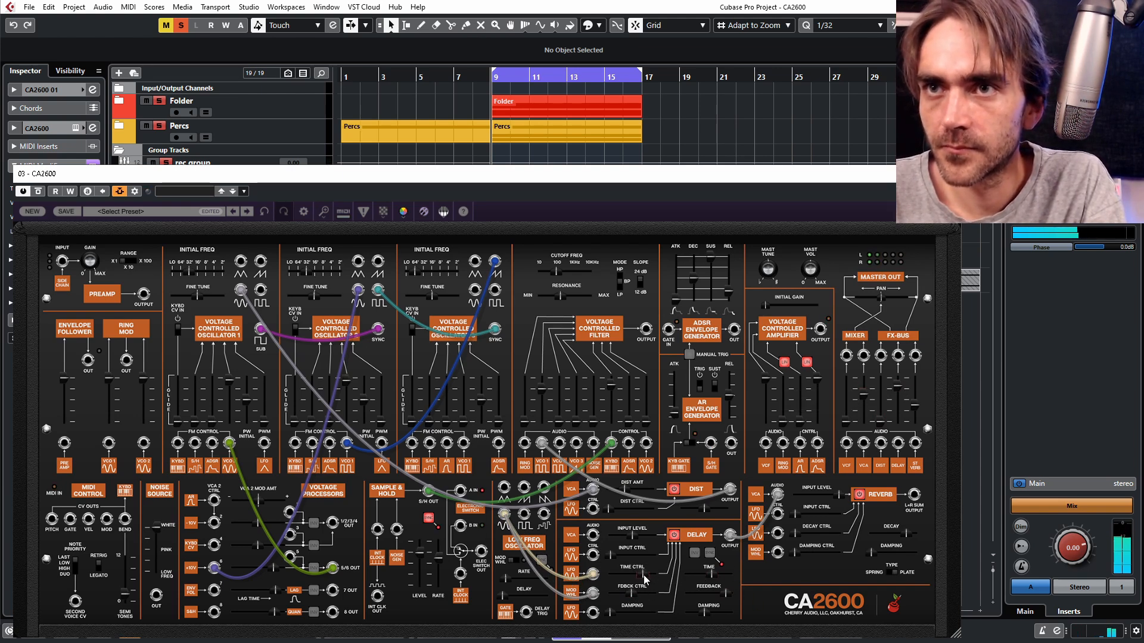
pyautogui.moveTo(712, 581); pyautogui.dragTo(697, 579)
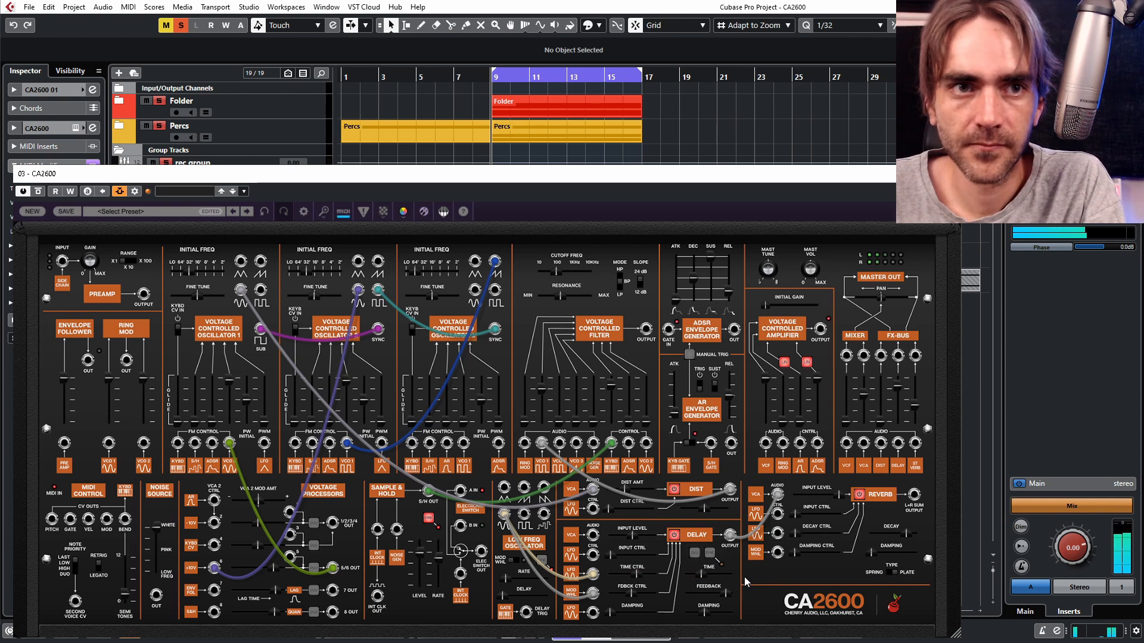
pyautogui.moveTo(706, 594); pyautogui.dragTo(727, 594)
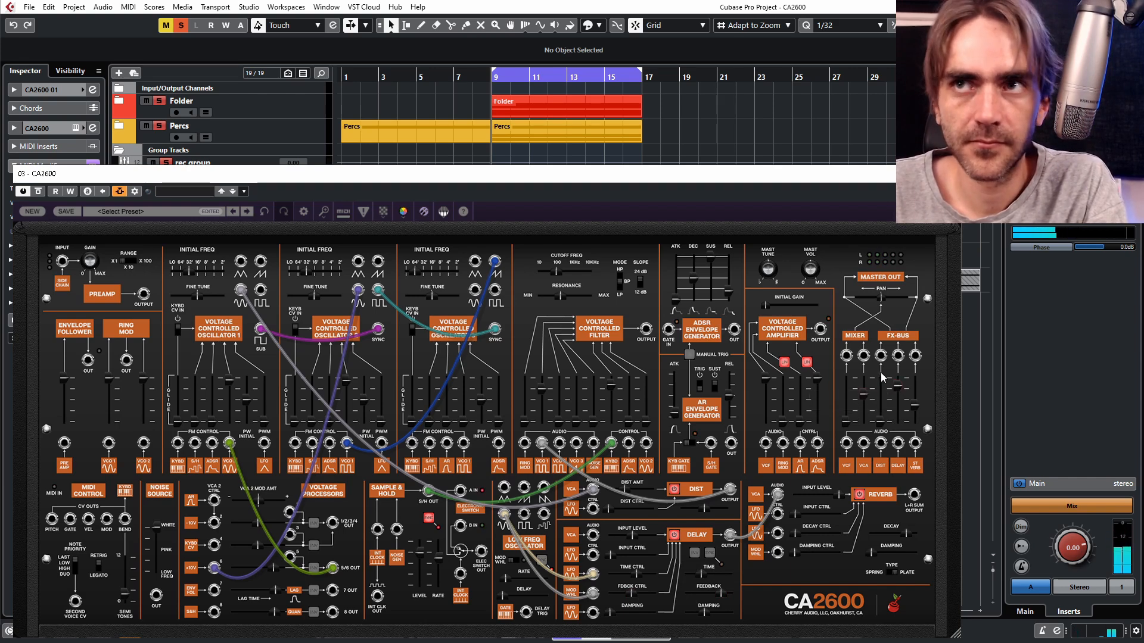
# - Select the CA2600 01 MIDI part spanning bars 9 to 17 and raise the delay level in the synth's output mixer
pyautogui.click(388, 21)
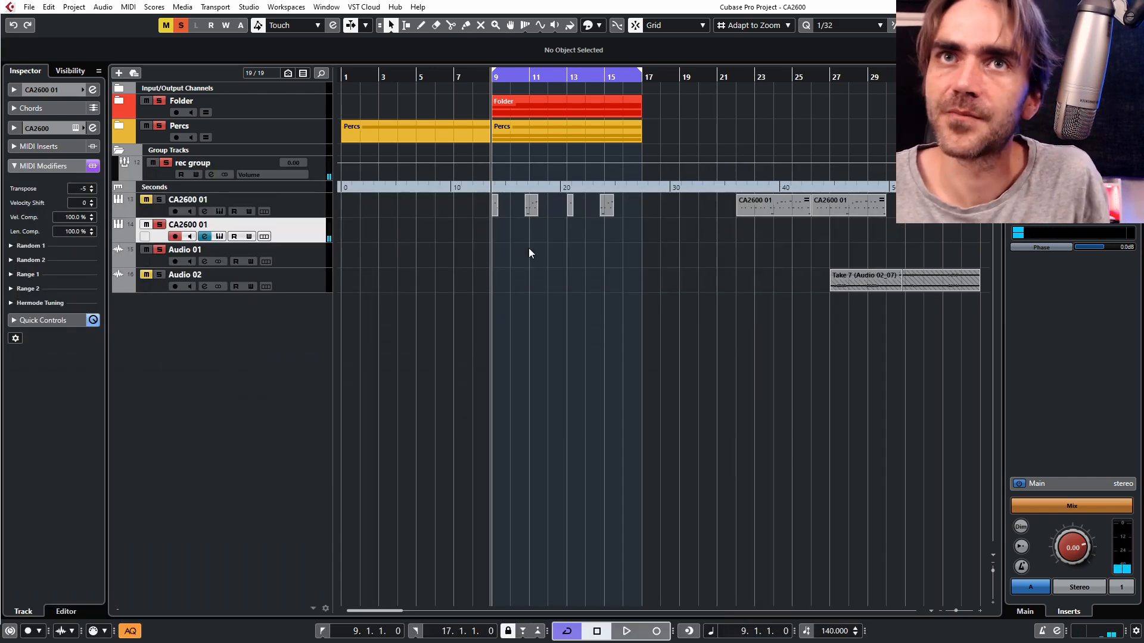
pyautogui.click(504, 233)
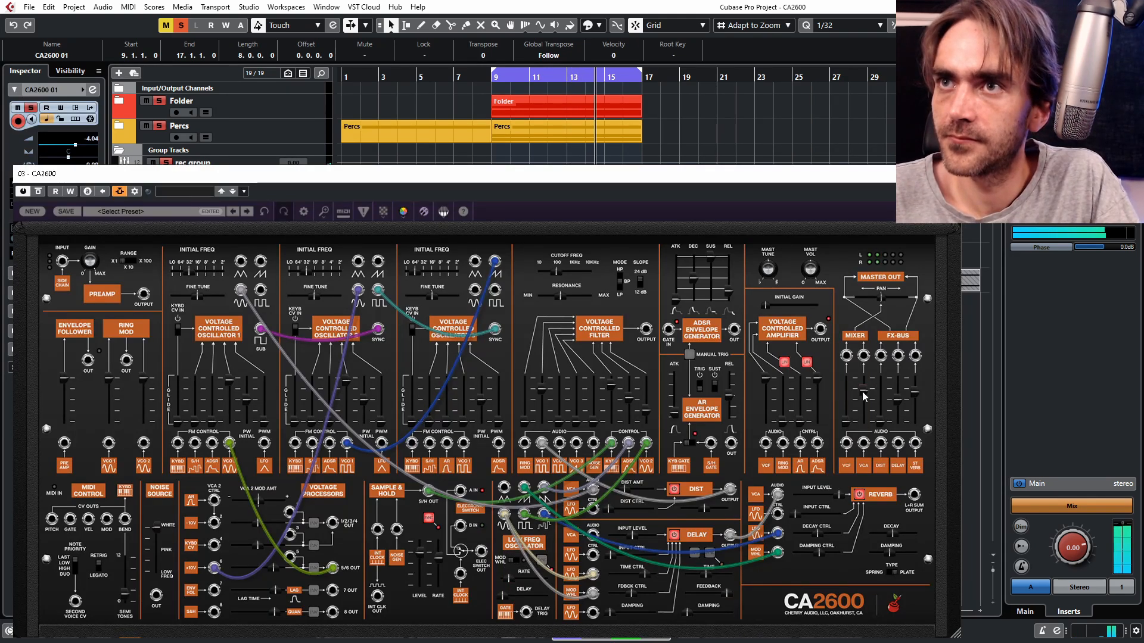
pyautogui.moveTo(899, 399); pyautogui.dragTo(899, 387)
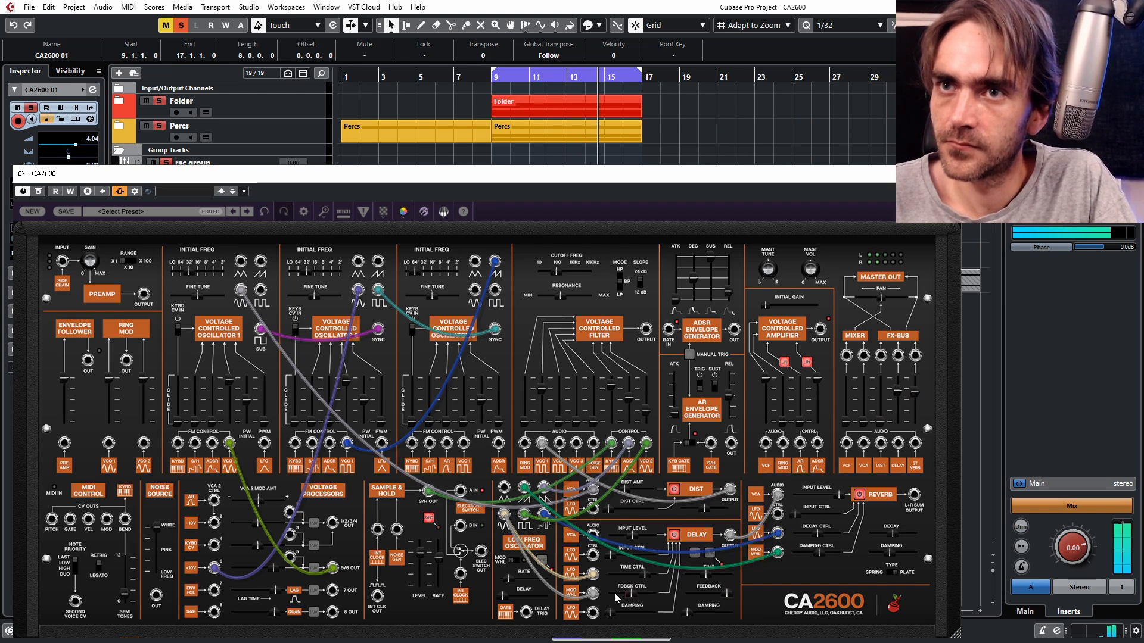
# - Unplug the LFO from the delay's feedback control and lower the amount of the filter's VCO 2 control input
pyautogui.moveTo(593, 594); pyautogui.dragTo(560, 603)
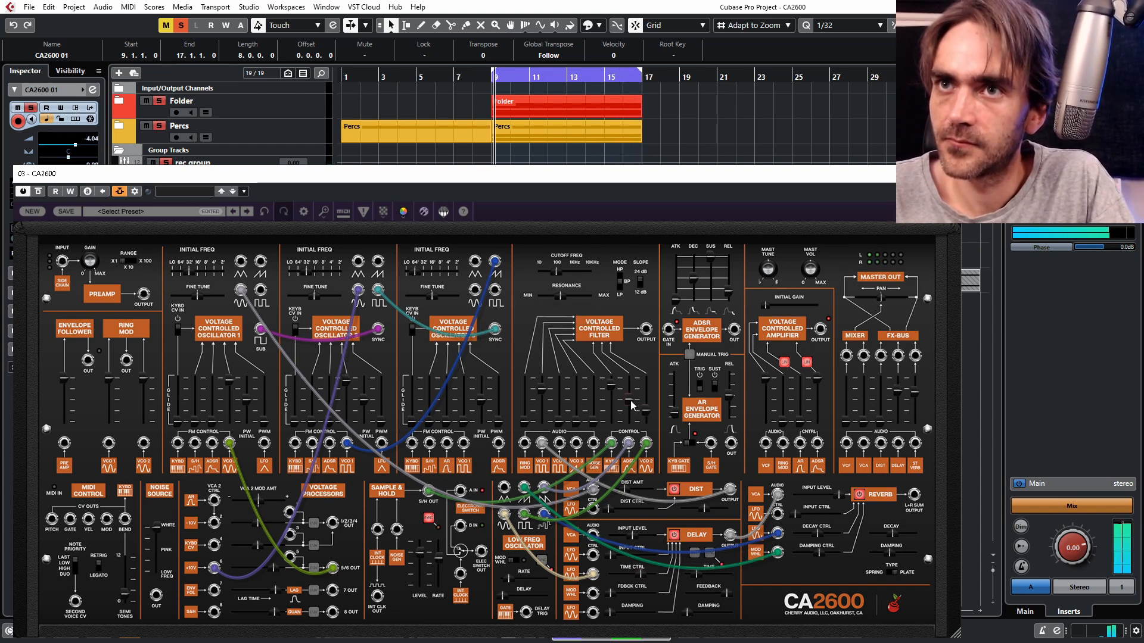
pyautogui.moveTo(648, 412); pyautogui.dragTo(640, 433)
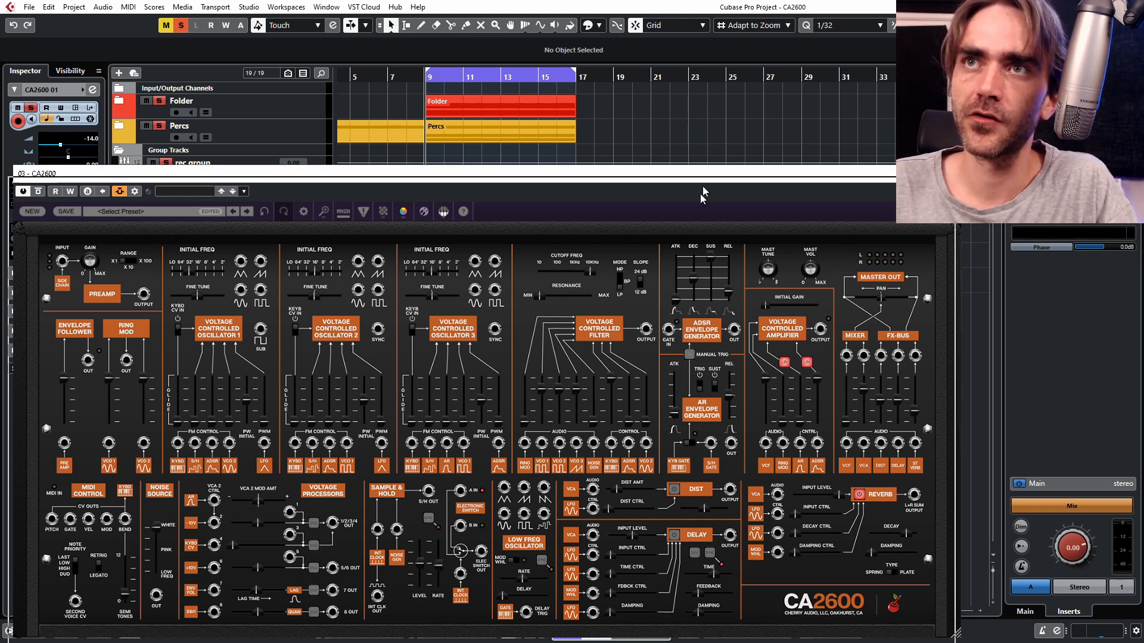
# - Move the synth window out of the way and solo only the second CA2600 01 track
pyautogui.moveTo(711, 174); pyautogui.dragTo(713, 293)
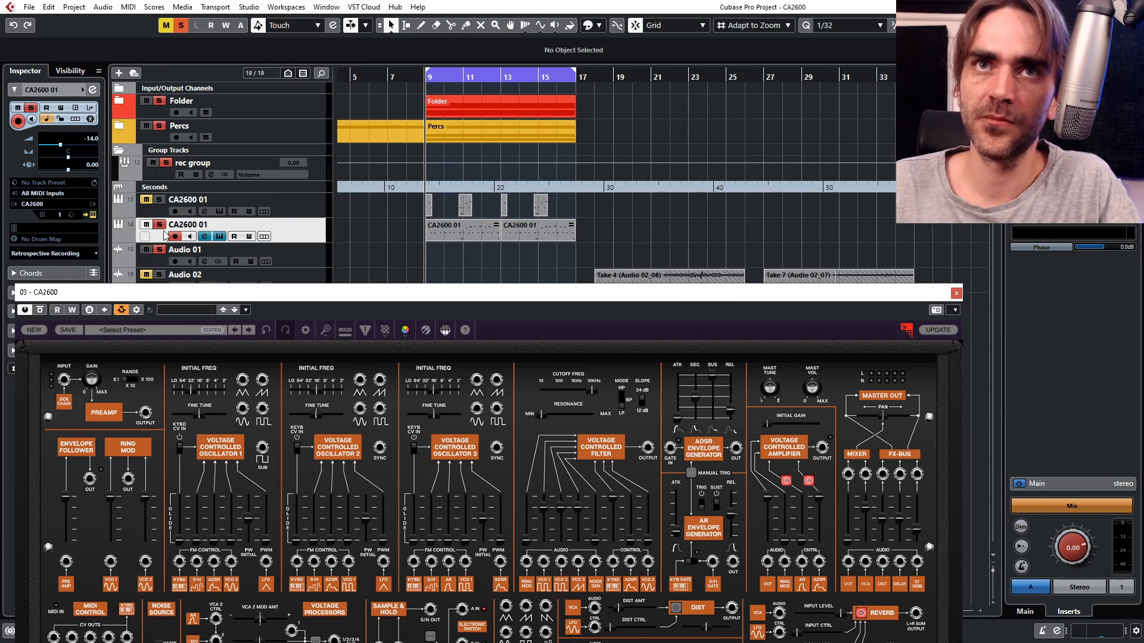
pyautogui.click(182, 23)
pyautogui.click(160, 225)
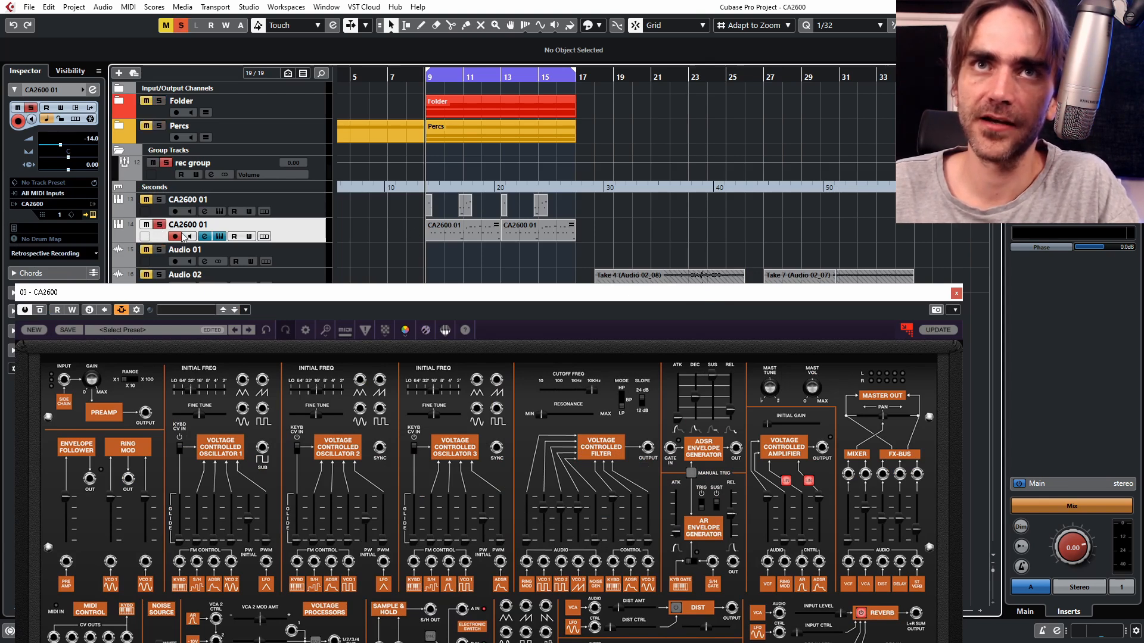
# - Examine the notes of the soloed track's first MIDI part in the editor and return to the synth
pyautogui.scroll(5, 417, 226)
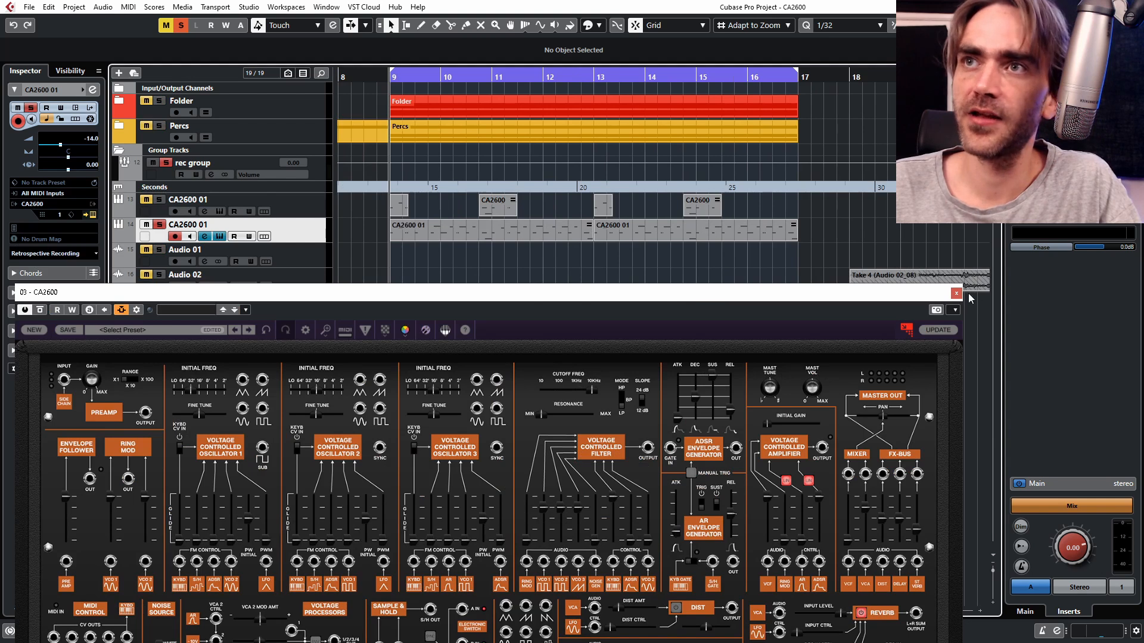
pyautogui.click(957, 292)
pyautogui.doubleClick(507, 228)
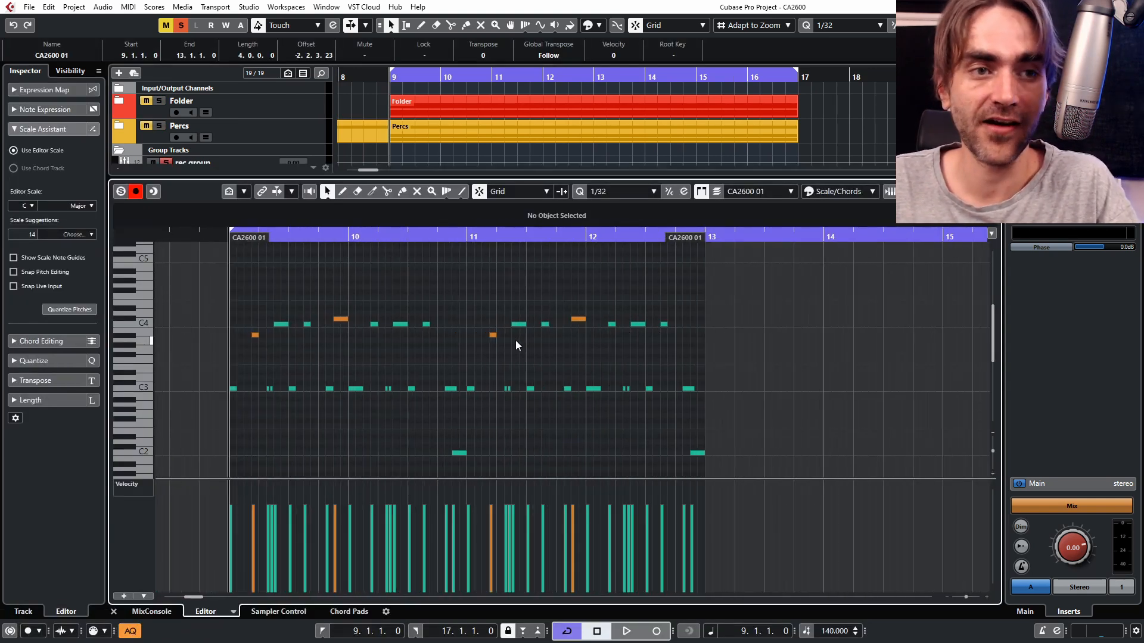
pyautogui.click(113, 612)
pyautogui.click(220, 237)
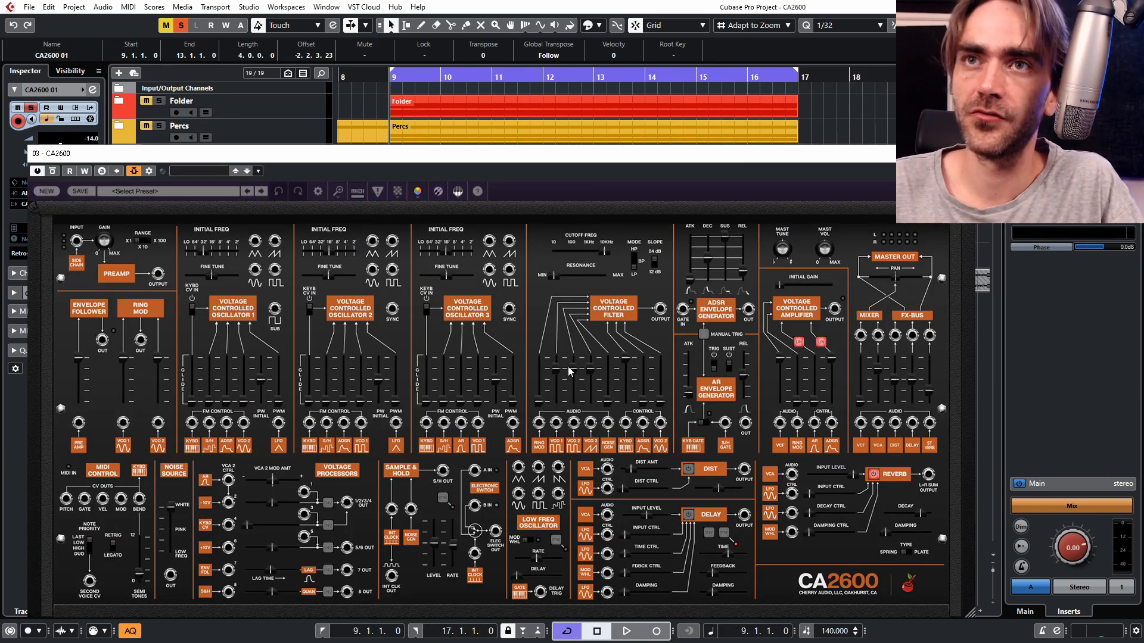
# - Feed only VCO 1's sawtooth into the filter, zero the other oscillator levels, and sweep the cutoff up to open the filter
pyautogui.moveTo(575, 371); pyautogui.dragTo(589, 427)
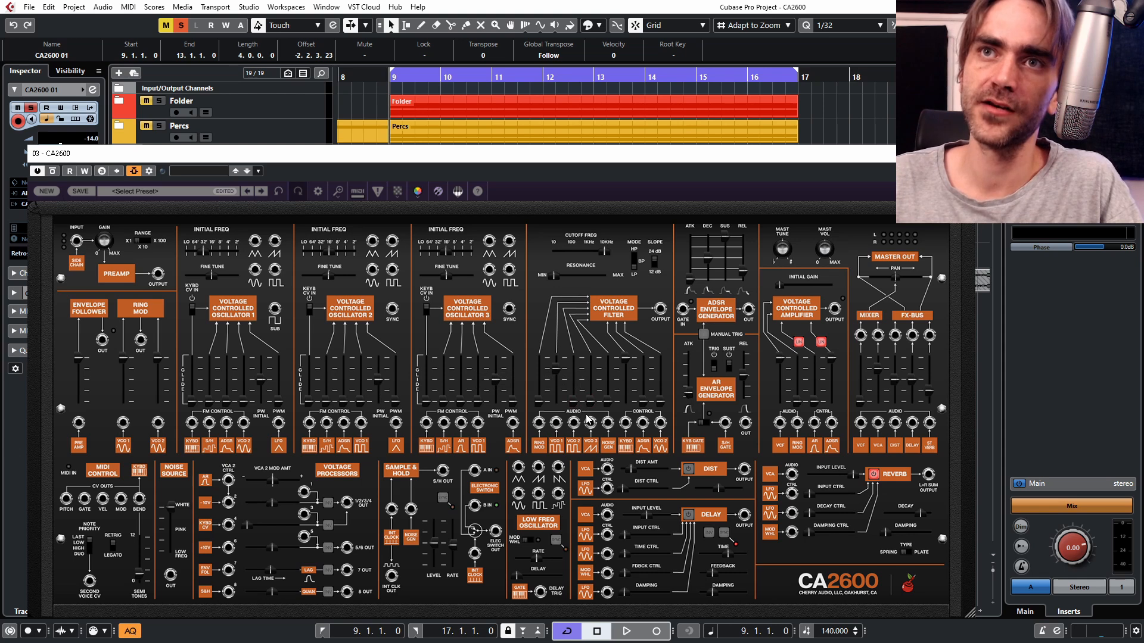
pyautogui.moveTo(560, 429); pyautogui.dragTo(276, 243)
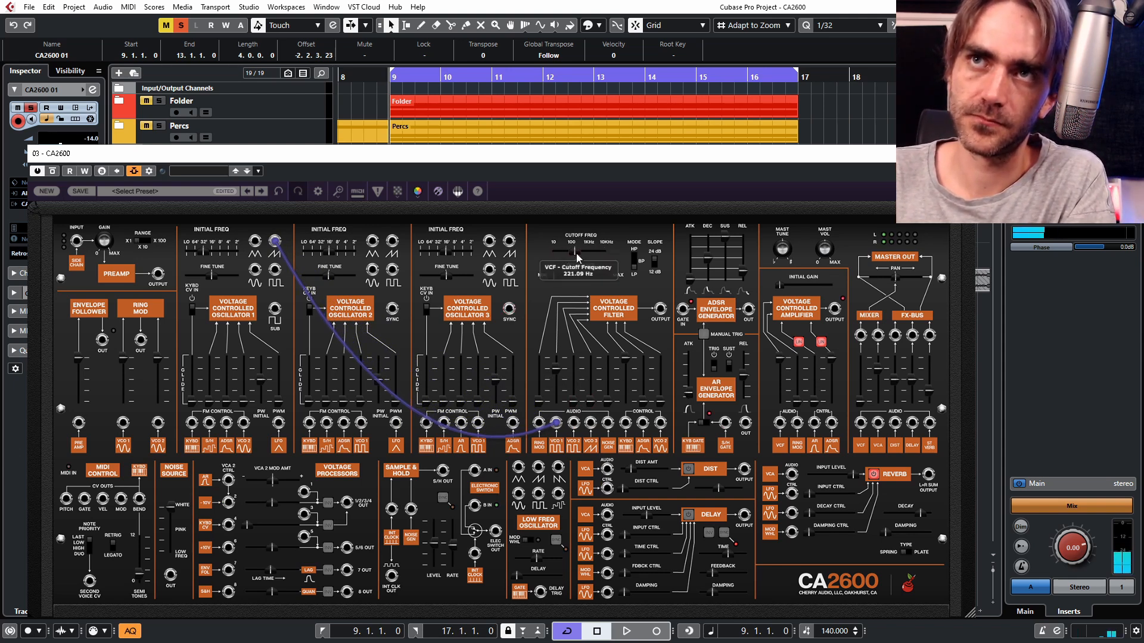
pyautogui.moveTo(569, 256); pyautogui.dragTo(604, 252)
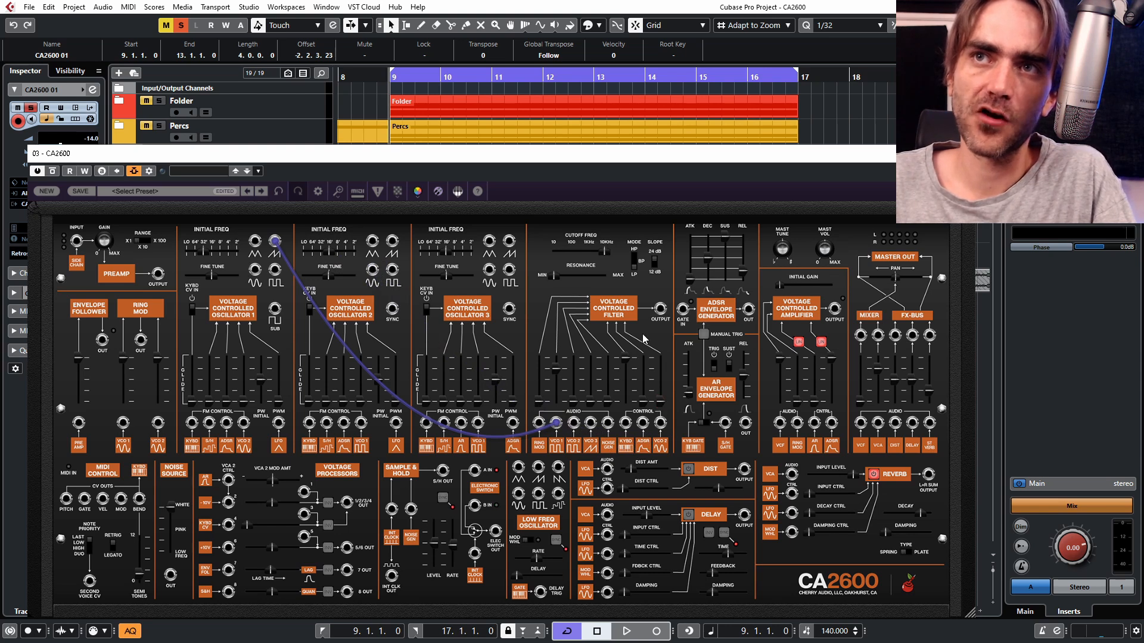
# - Raise the filter's VCO 2 modulation amount to 200% and lower the cutoff frequency from fully open to the middle range
pyautogui.moveTo(661, 369)
pyautogui.mouseDown()
pyautogui.moveTo(658, 415)
pyautogui.moveTo(663, 364)
pyautogui.mouseUp()
pyautogui.moveTo(665, 463); pyautogui.dragTo(663, 413)
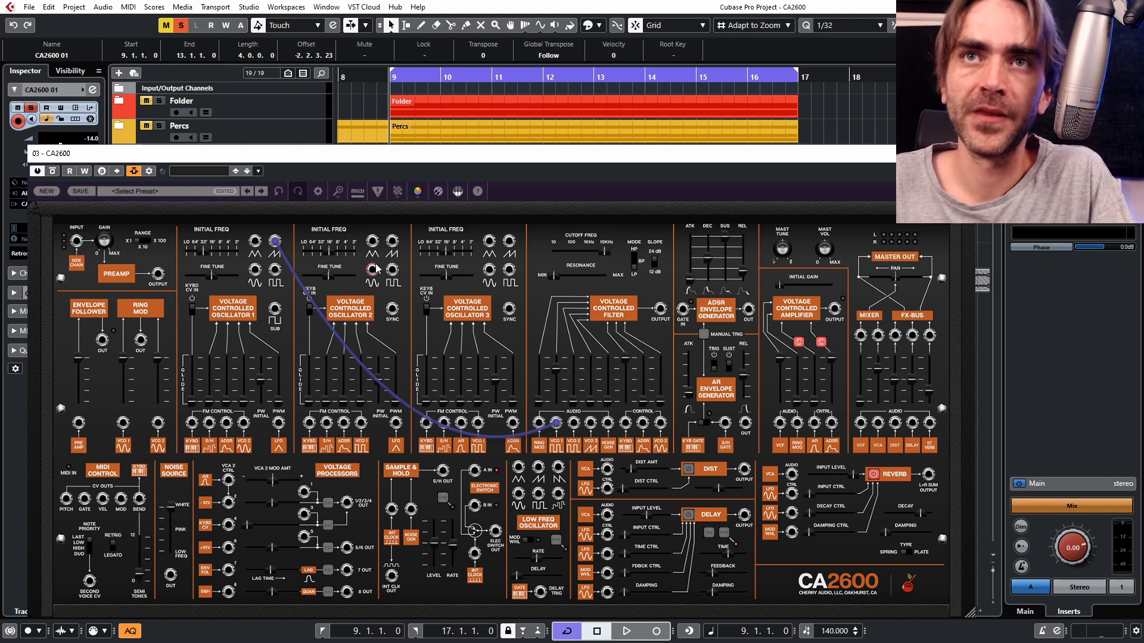
pyautogui.moveTo(323, 256)
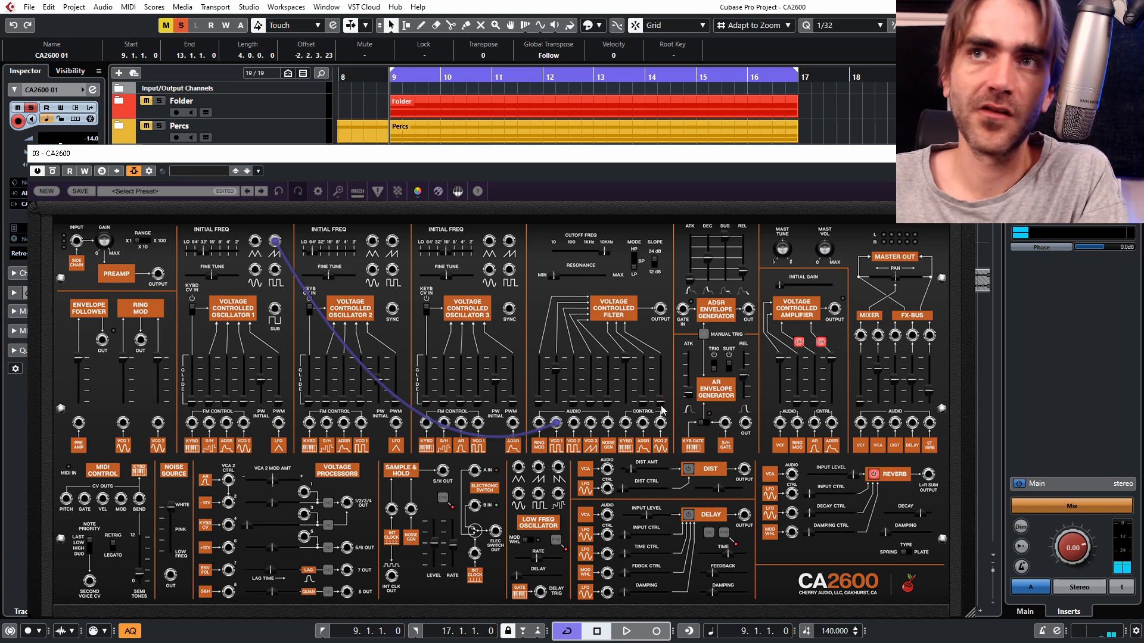
pyautogui.moveTo(661, 406); pyautogui.dragTo(654, 393)
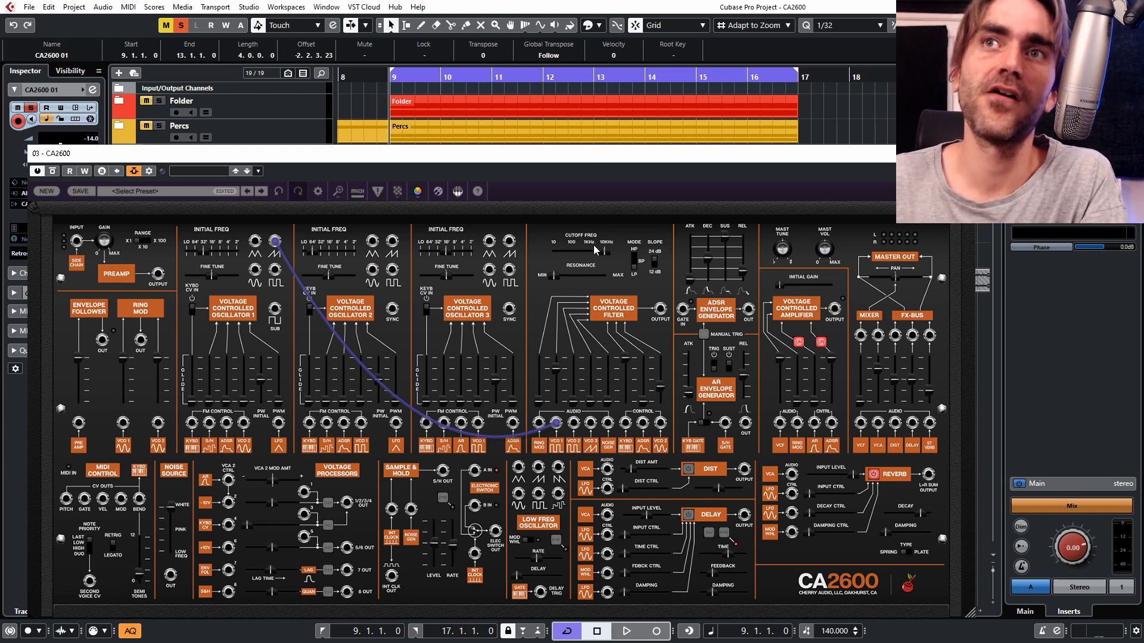
pyautogui.moveTo(609, 257)
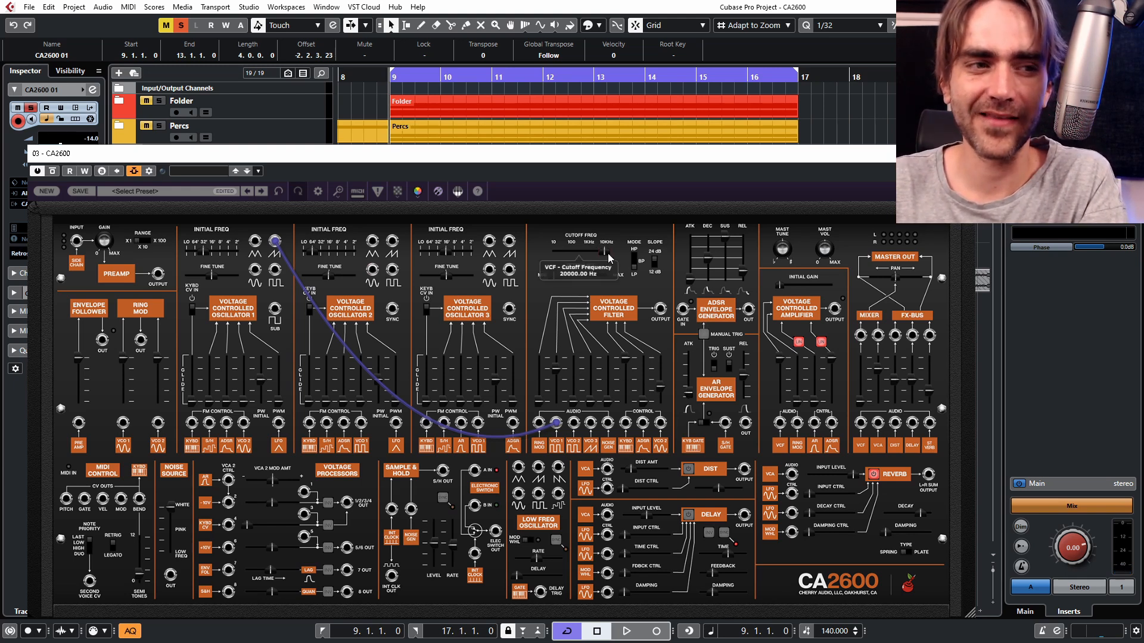
pyautogui.moveTo(660, 389); pyautogui.dragTo(663, 357)
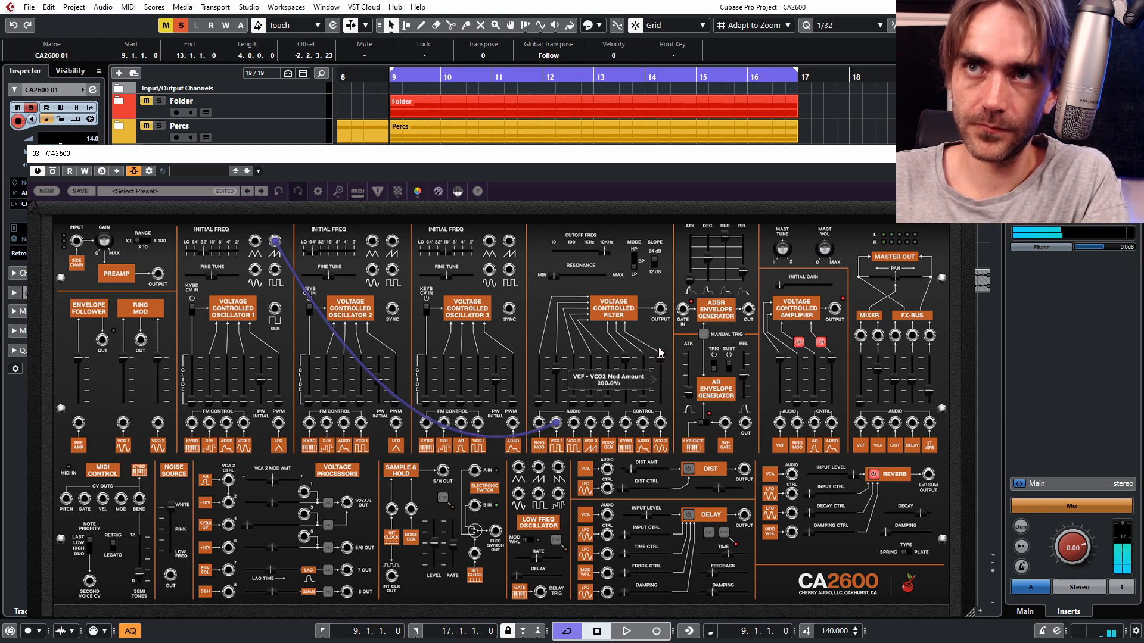
pyautogui.moveTo(603, 251); pyautogui.dragTo(594, 253)
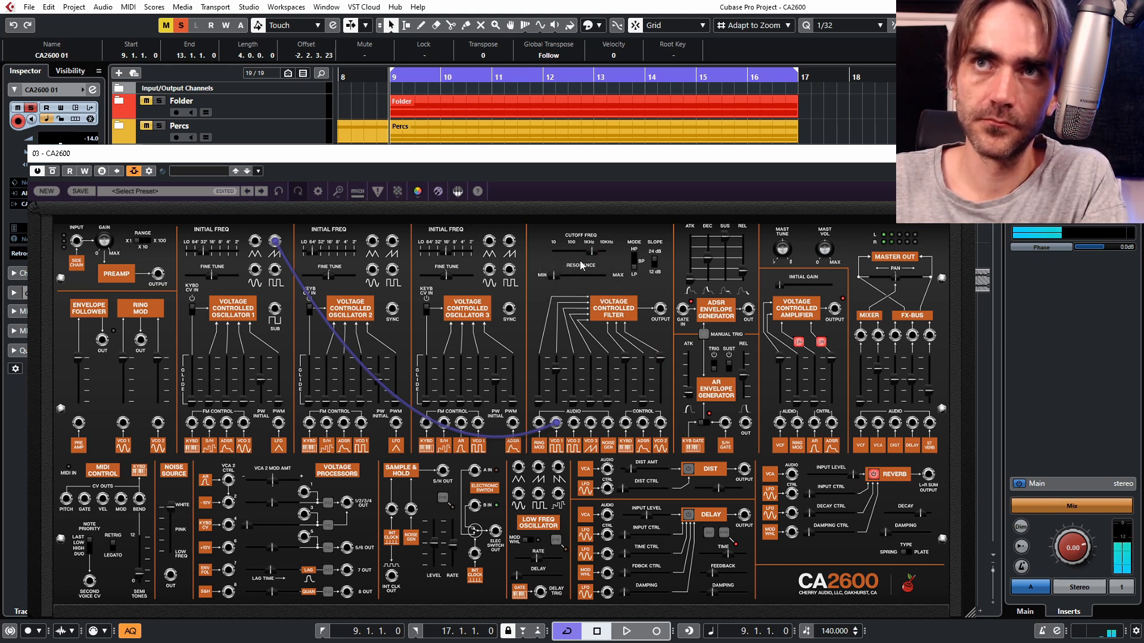
pyautogui.moveTo(591, 250); pyautogui.dragTo(554, 278)
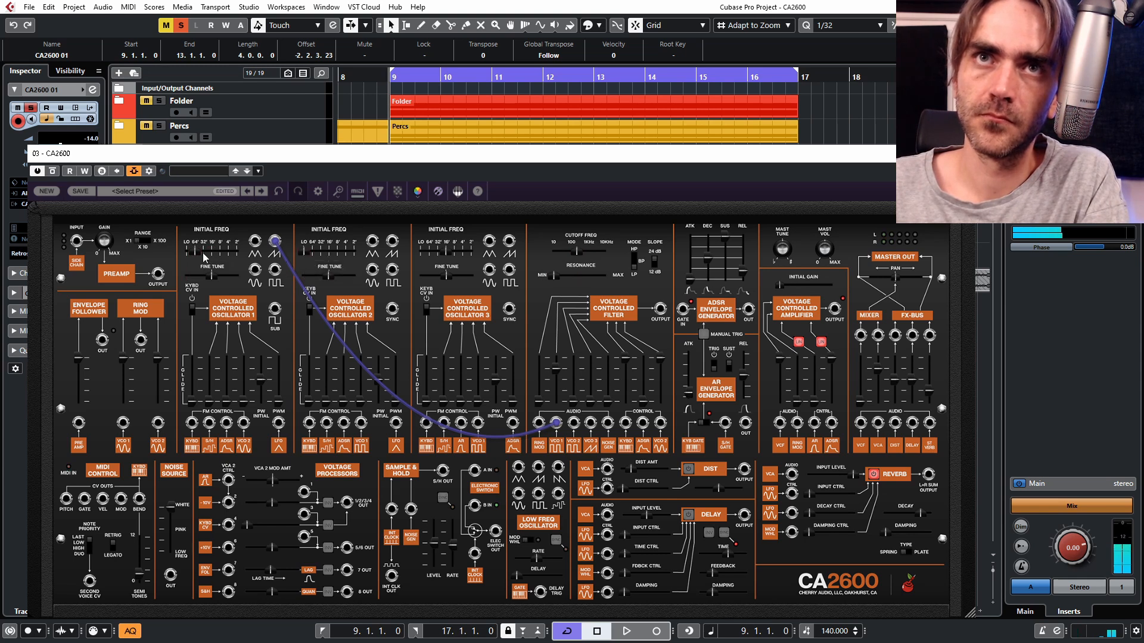
# - Switch on the distortion and the tempo-synced delay, set the delay time to 1/8 Dotted, adjust its feedback, and play the saved Filter FM patch
pyautogui.moveTo(312, 253)
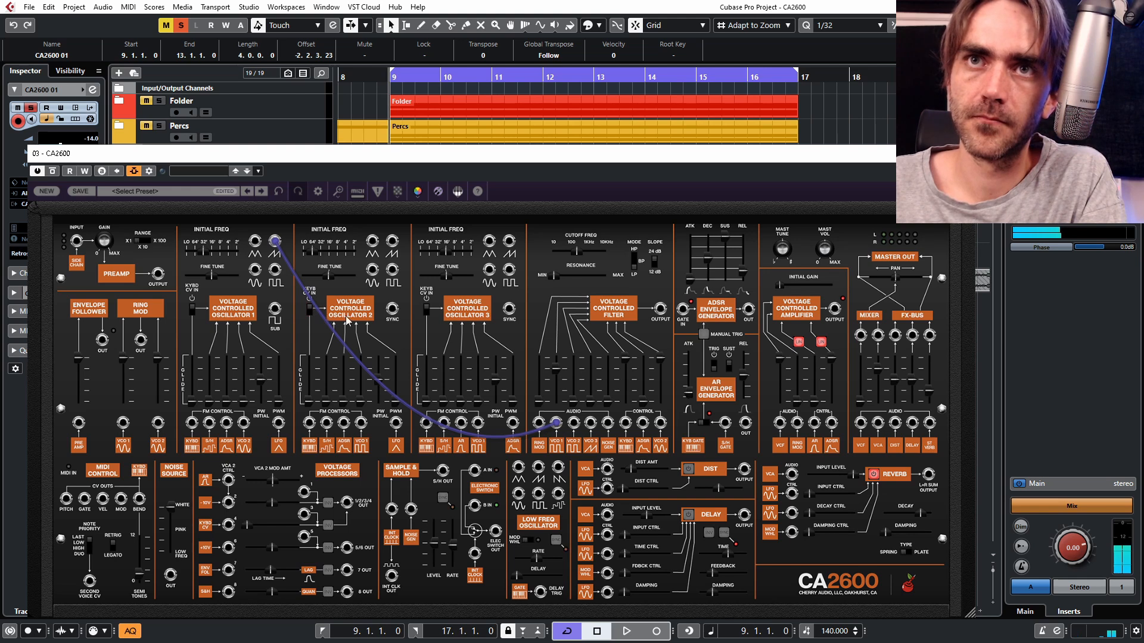
pyautogui.moveTo(932, 386)
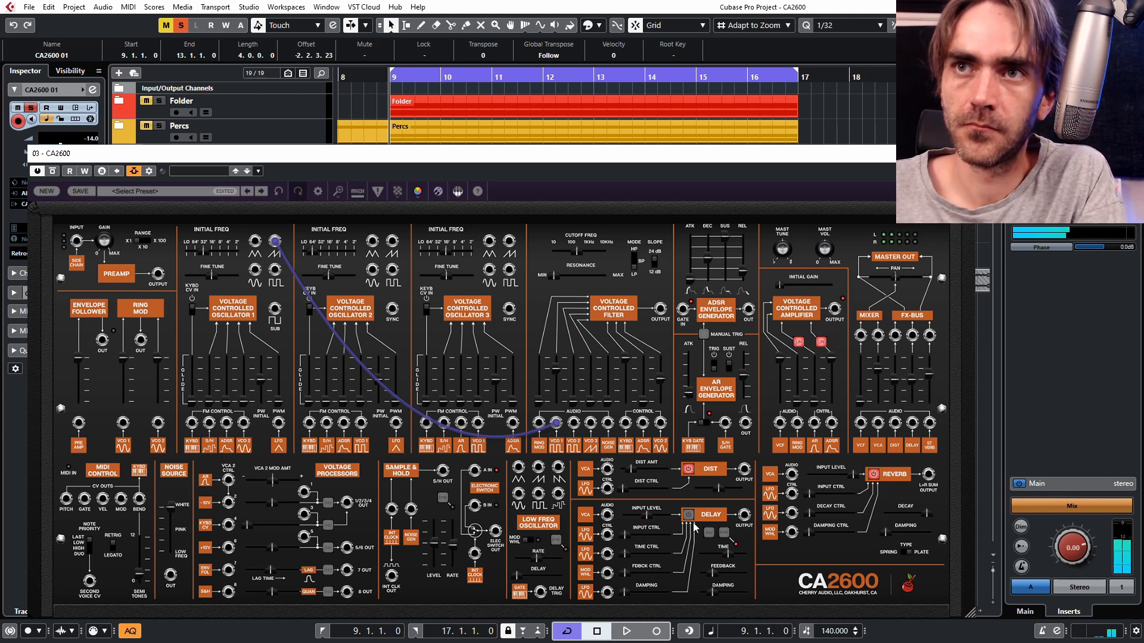
pyautogui.moveTo(723, 571)
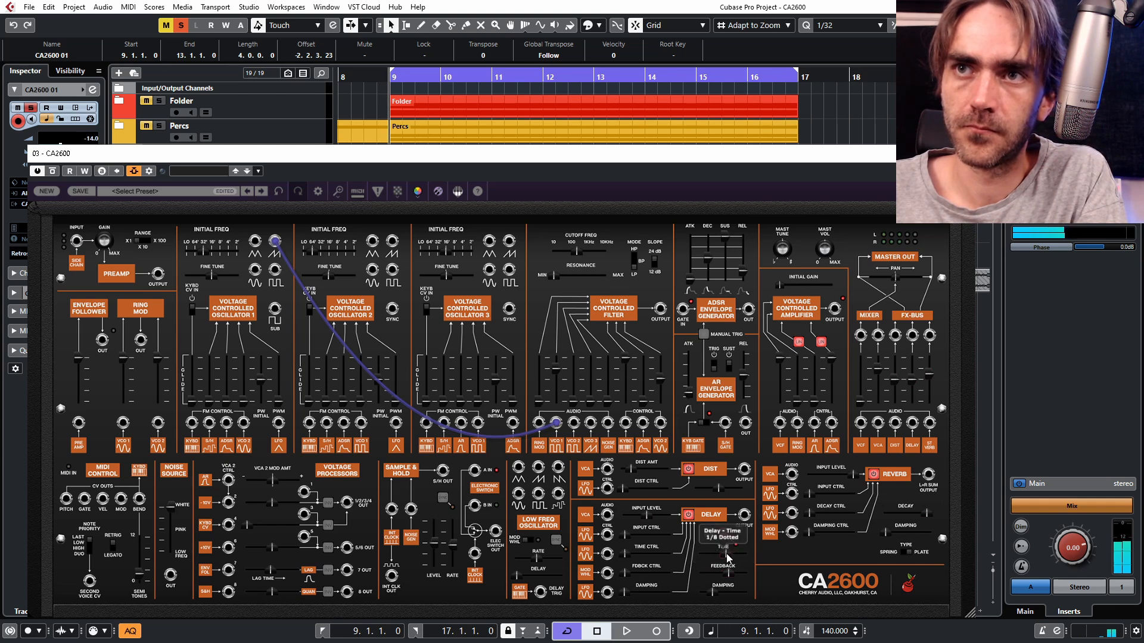
pyautogui.moveTo(732, 578); pyautogui.dragTo(735, 580)
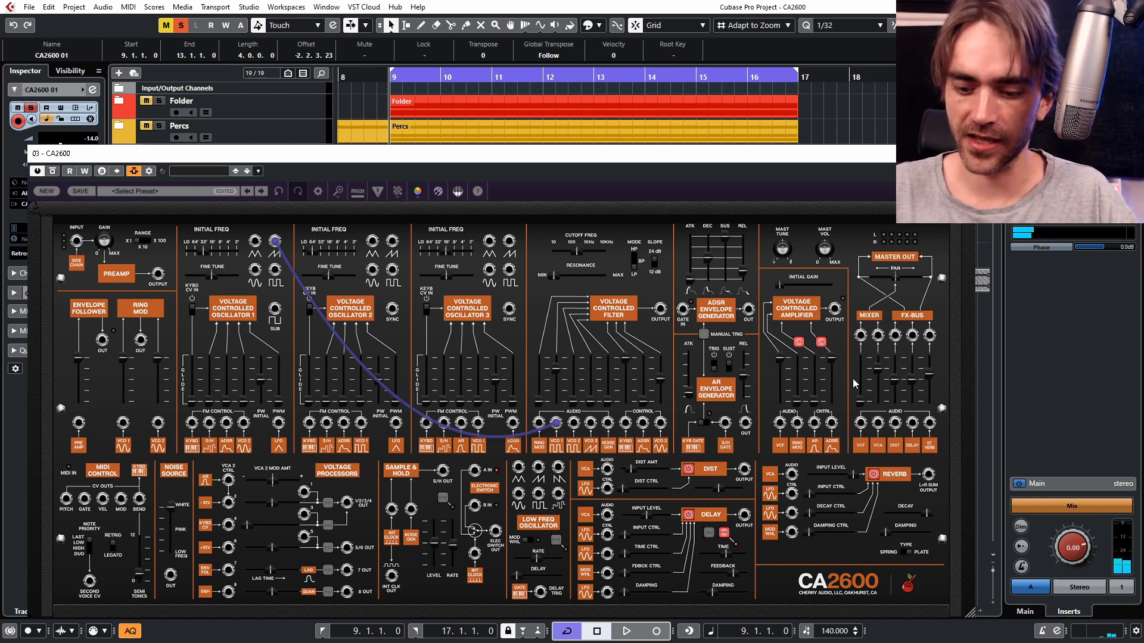
pyautogui.press('space')
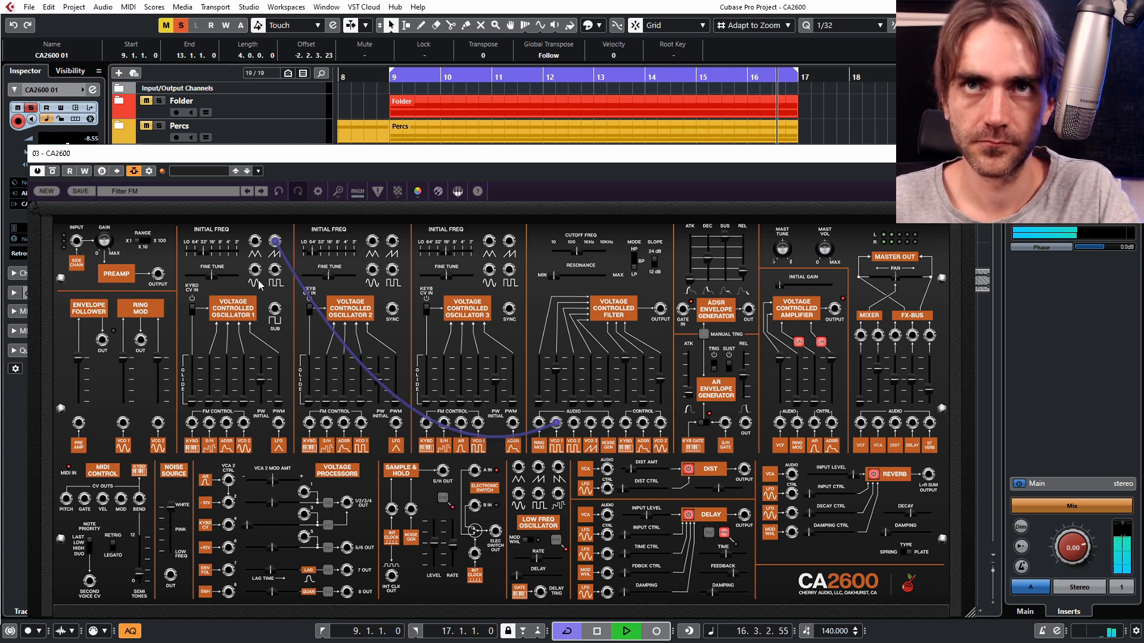
# - Start a new patch, route VCO 1's sawtooth through the distortion into the filter's VCO 1 input, and lower the DIST level in the mixer
pyautogui.click(46, 191)
pyautogui.press('space')
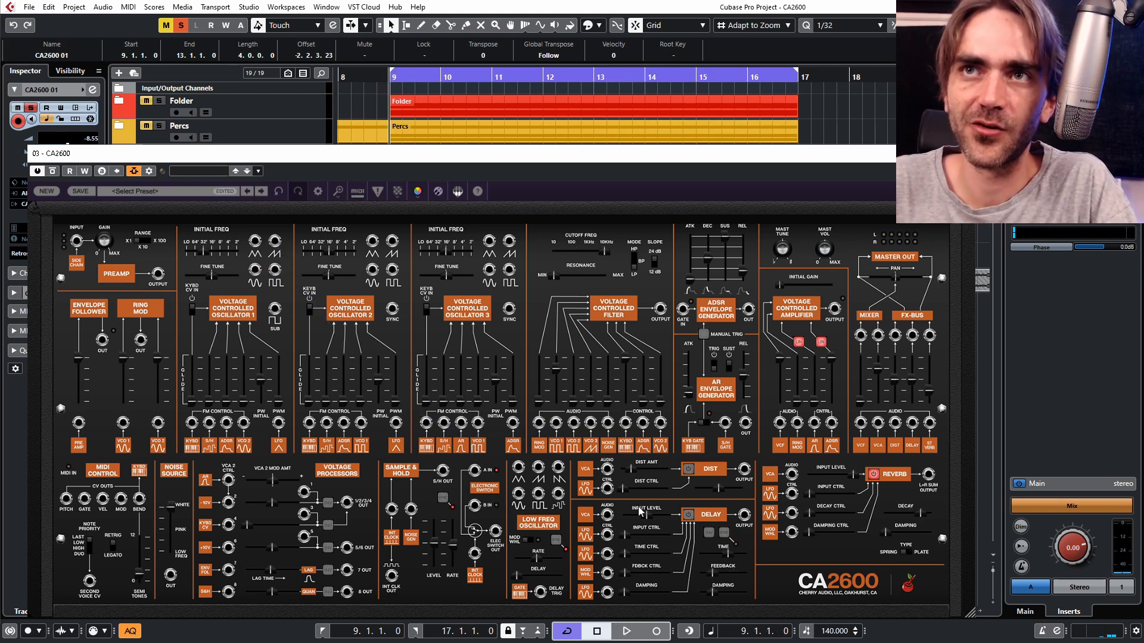
pyautogui.moveTo(274, 245); pyautogui.dragTo(611, 467)
pyautogui.moveTo(744, 468); pyautogui.dragTo(556, 422)
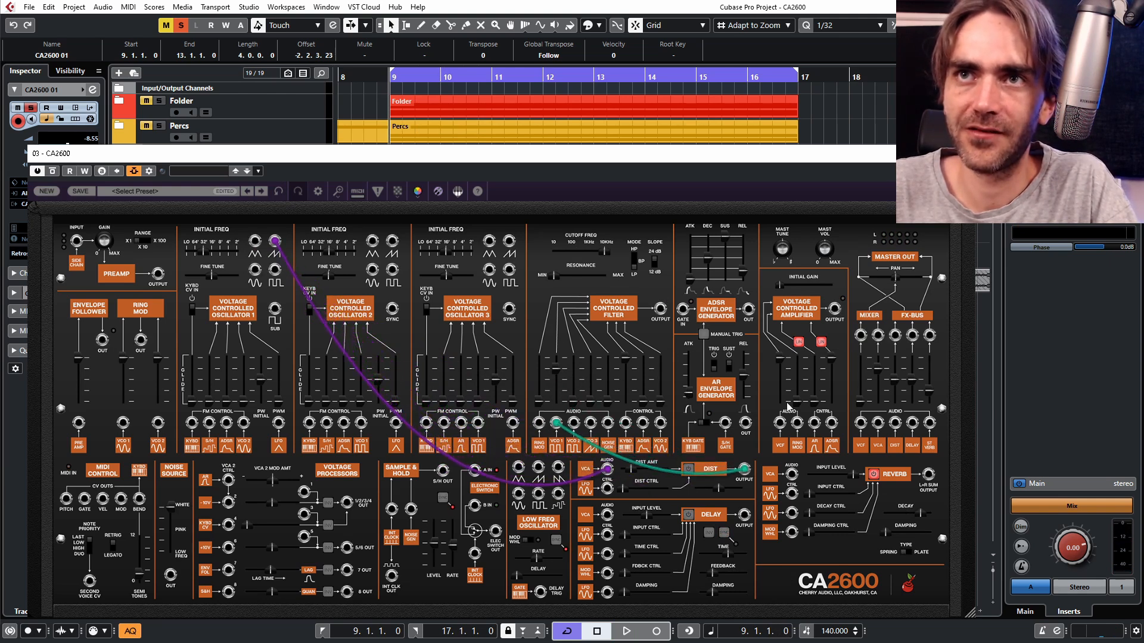
pyautogui.moveTo(894, 380); pyautogui.dragTo(894, 395)
pyautogui.press('space')
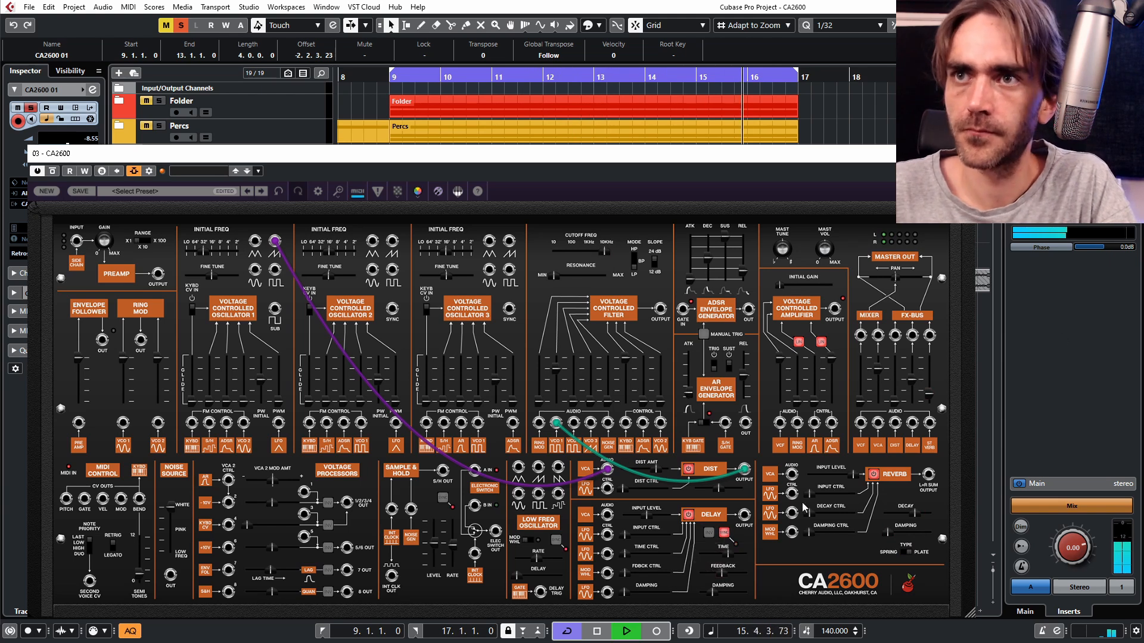
# - Lower the filter cutoff and patch the AR envelope into the filter's ADSR control input, adjusting the envelope's release and modulation amount
pyautogui.moveTo(581, 255)
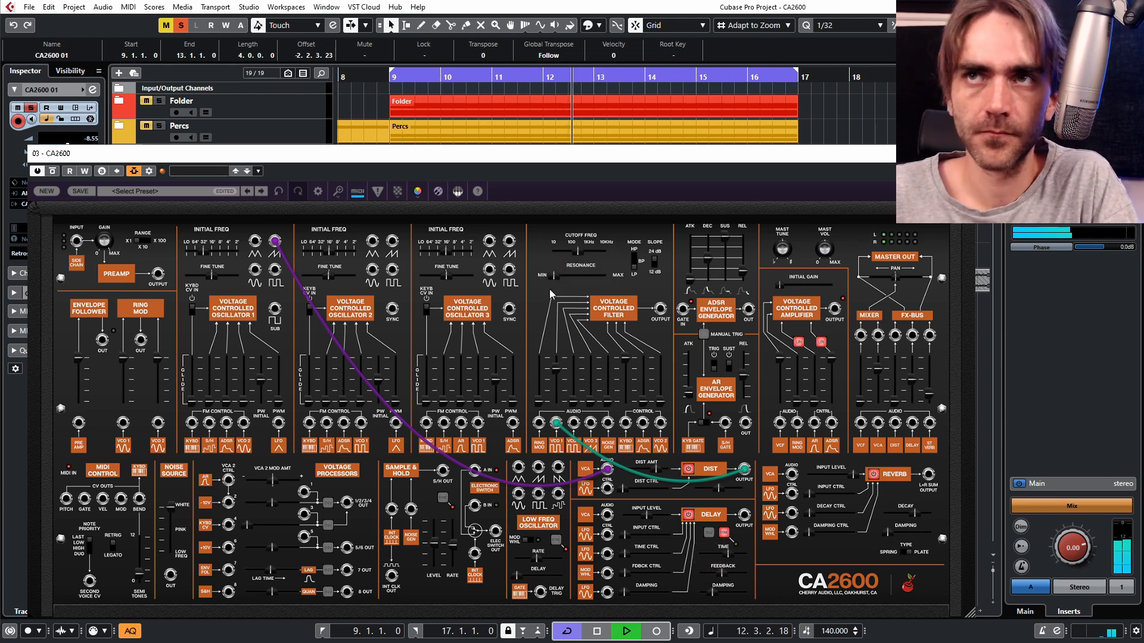
pyautogui.moveTo(642, 397)
pyautogui.moveTo(643, 423); pyautogui.dragTo(744, 423)
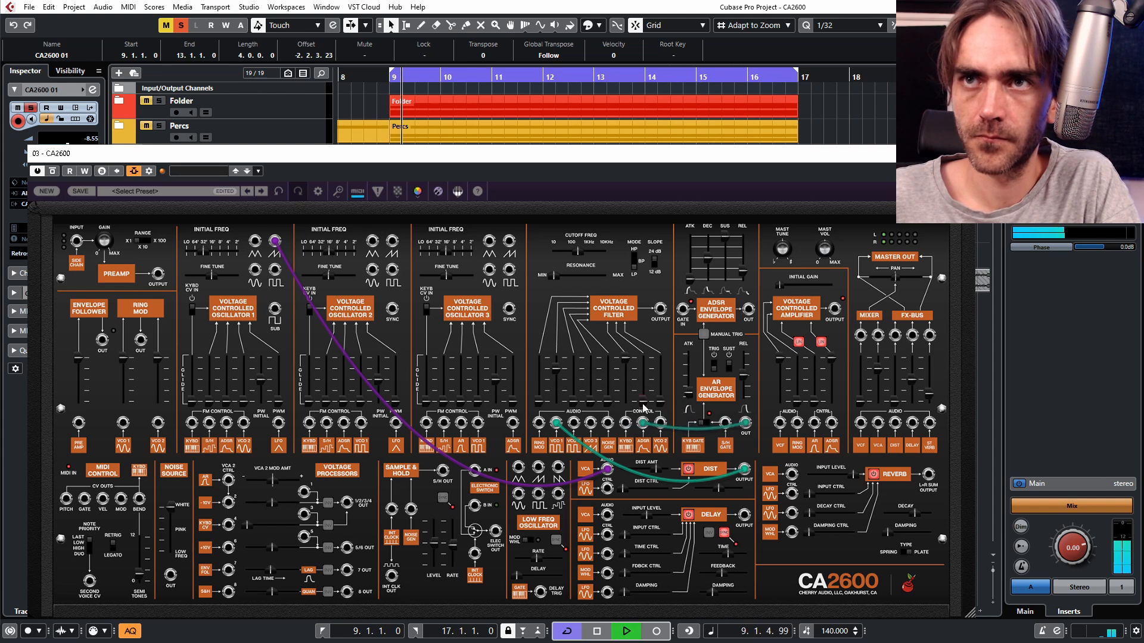
pyautogui.moveTo(744, 384)
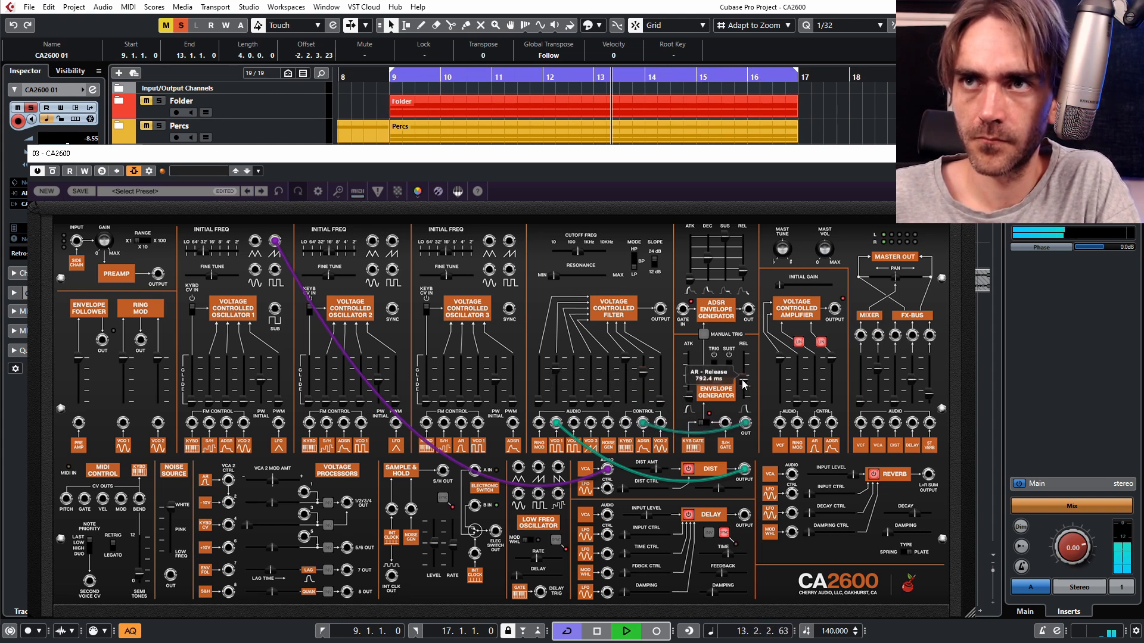
pyautogui.moveTo(743, 384); pyautogui.dragTo(745, 387)
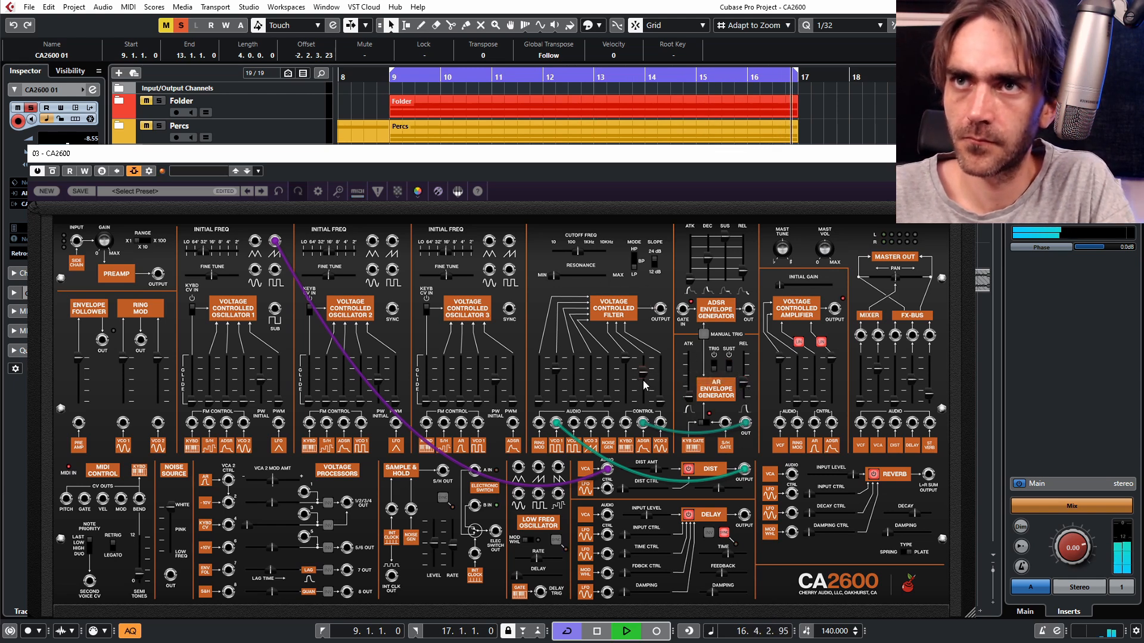
pyautogui.moveTo(645, 380)
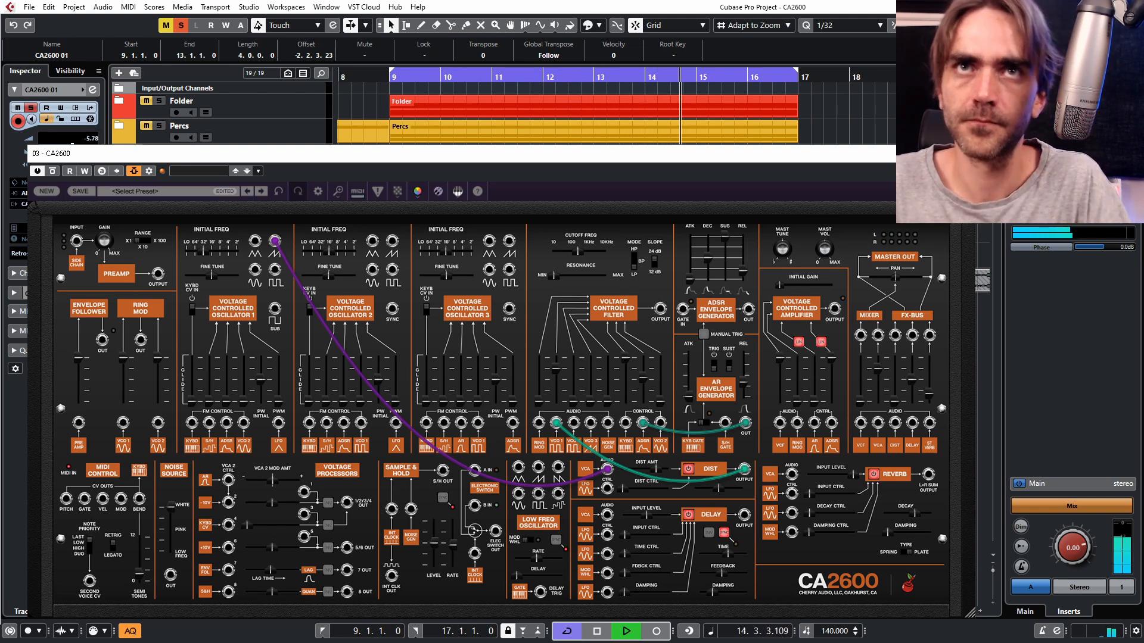
# - Clear all solos and play the bass patch within the full mix
pyautogui.press('space')
pyautogui.click(181, 26)
pyautogui.press('space')
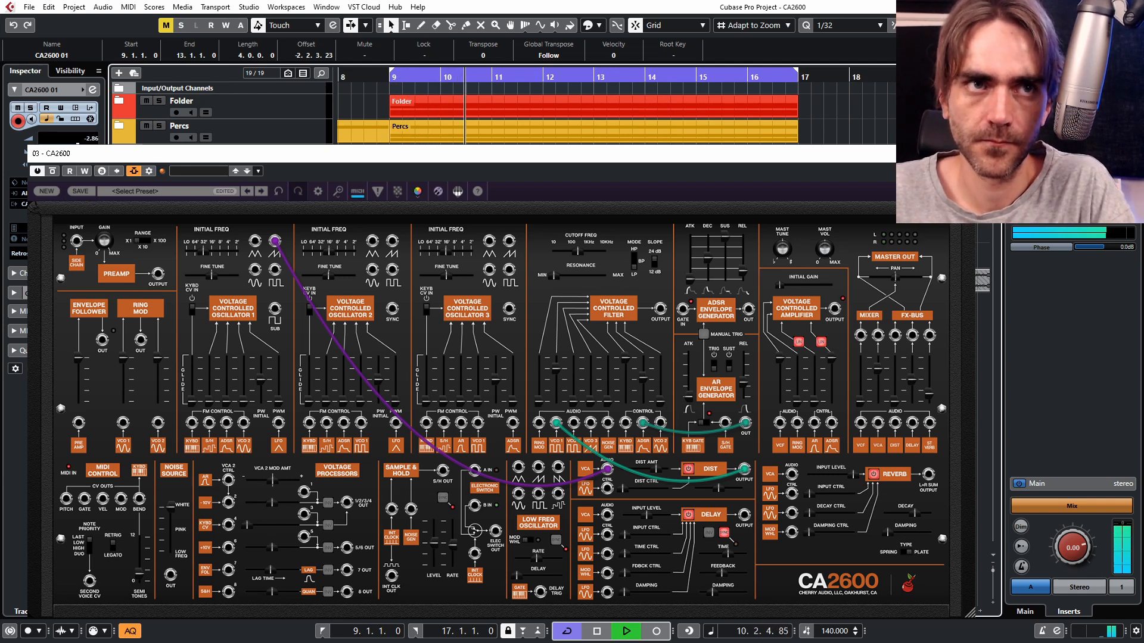
pyautogui.press('s')
pyautogui.press('s')
# - Open the channel settings of the second CA2600 01 track and add an EQ low cut with a 24 dB slope
pyautogui.hotkey('ctrl', 'w')
pyautogui.press('e')
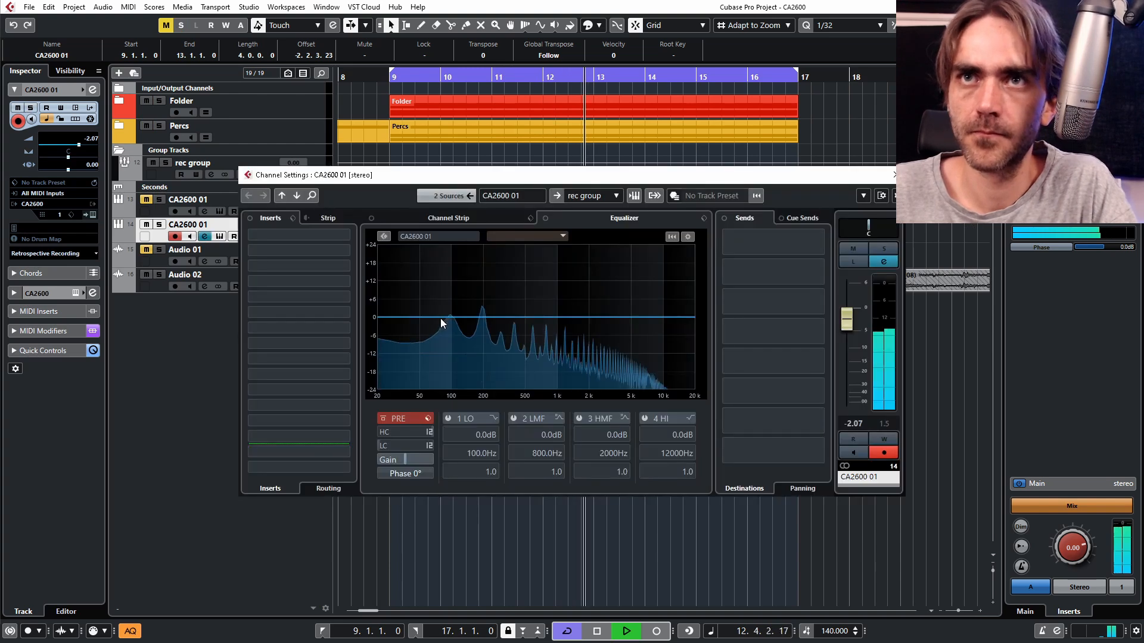
pyautogui.click(430, 446)
pyautogui.click(464, 478)
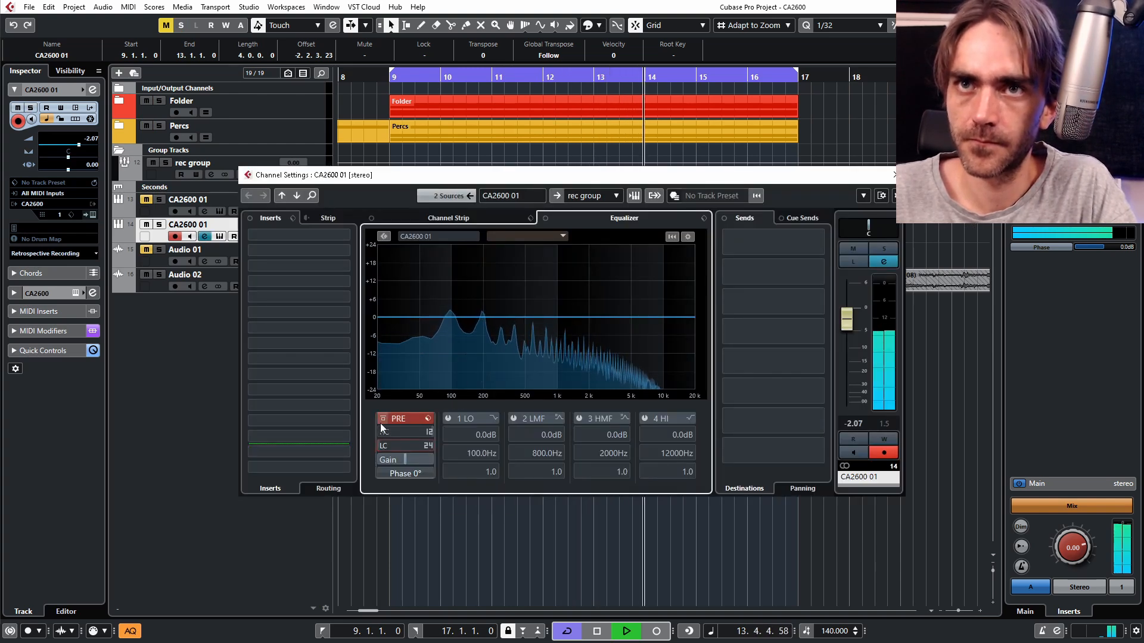
pyautogui.moveTo(379, 317); pyautogui.dragTo(455, 363)
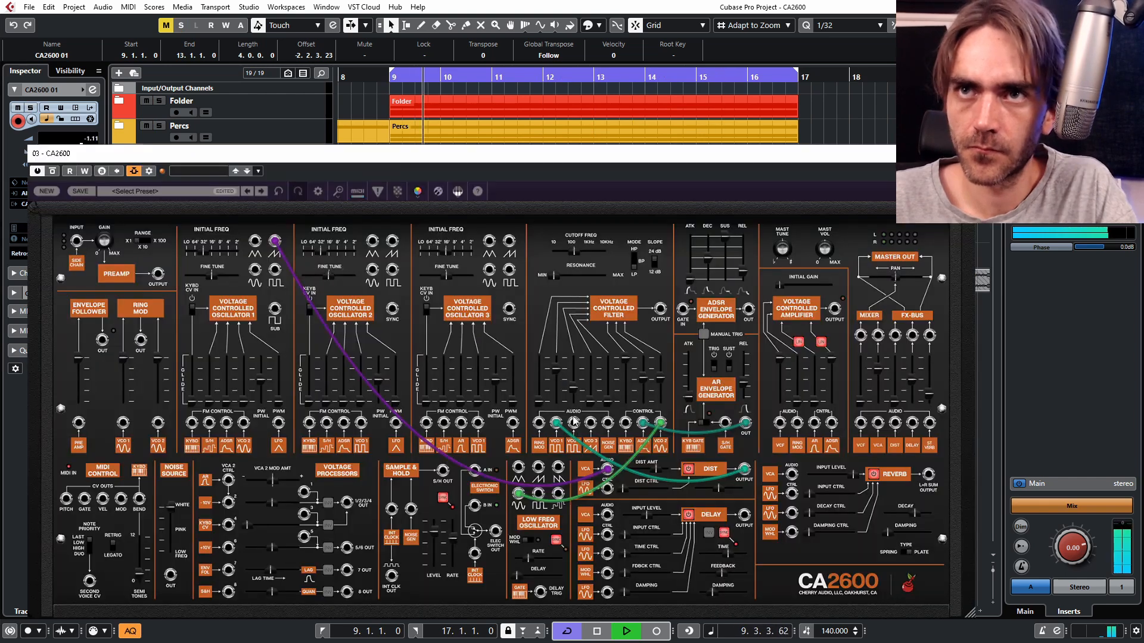
# - Modulate the pulse widths of VCO 2 and VCO 3 with the LFO and feed VCO 3's pulse wave into the filter
pyautogui.moveTo(579, 384)
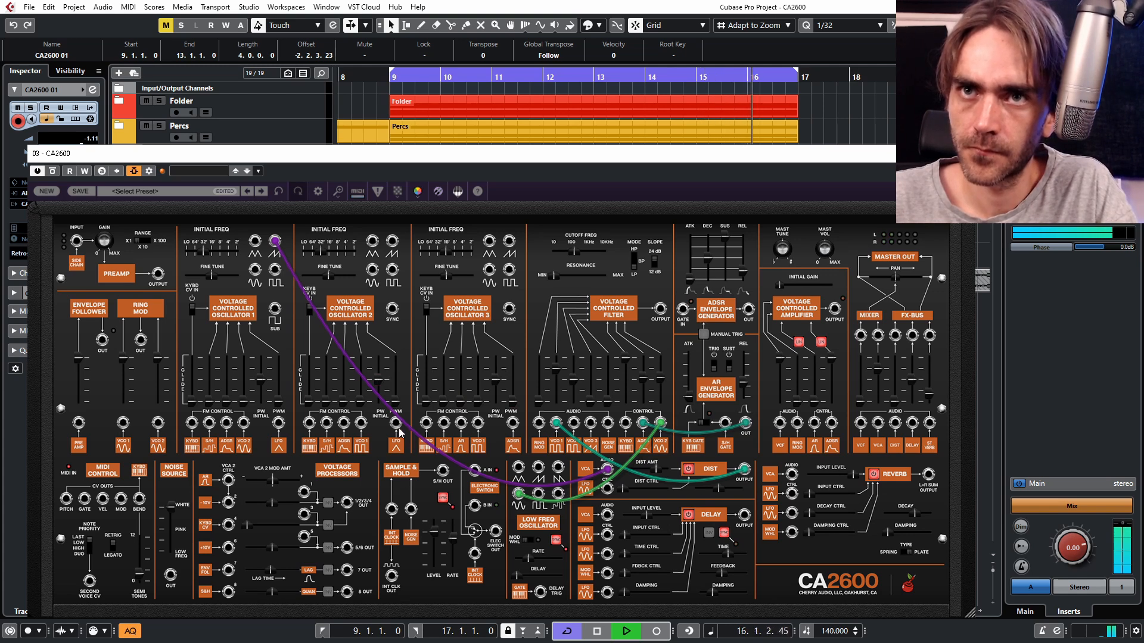
pyautogui.moveTo(396, 422); pyautogui.dragTo(518, 494)
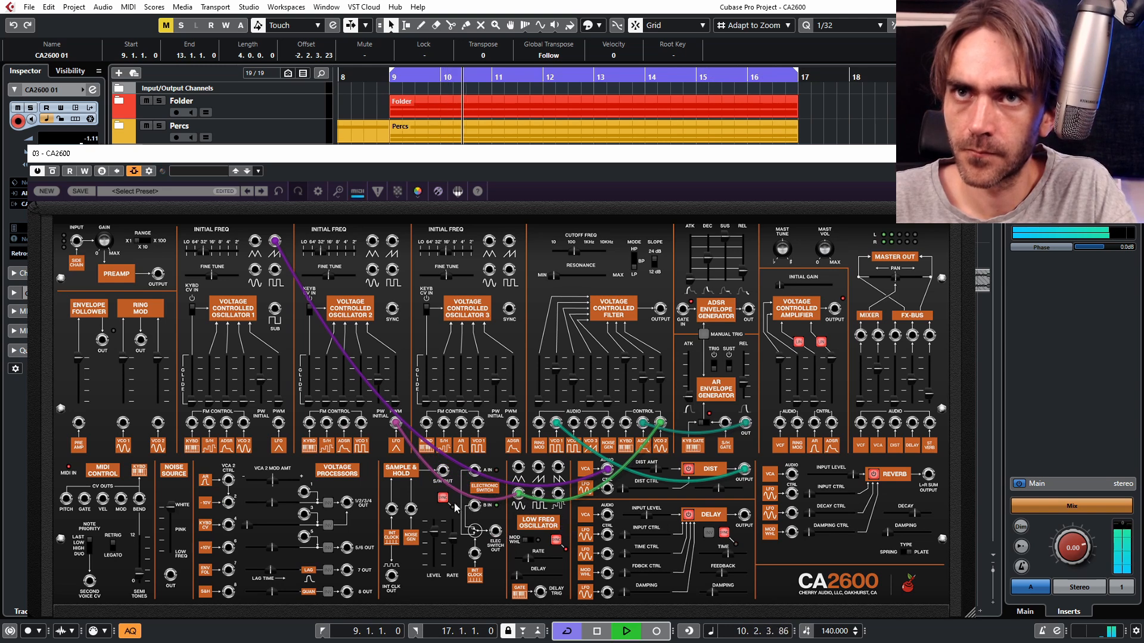
pyautogui.moveTo(399, 380)
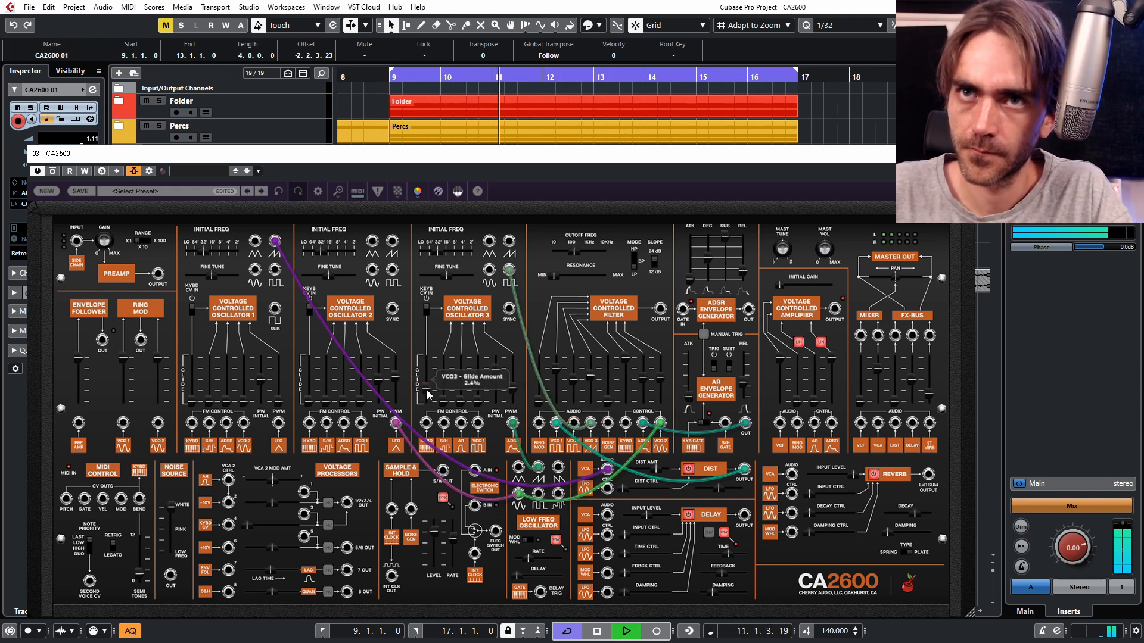
# - Switch the MIDI control to legato, reduce VCO 2's glide amount, and stop playback
pyautogui.click(113, 552)
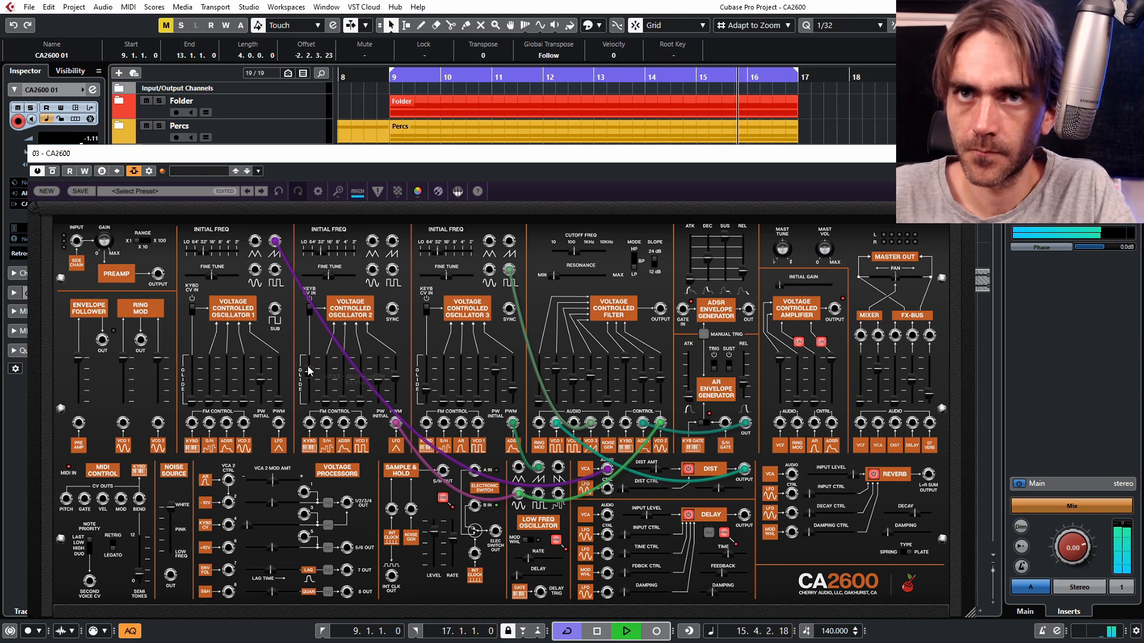
pyautogui.moveTo(308, 382); pyautogui.dragTo(309, 397)
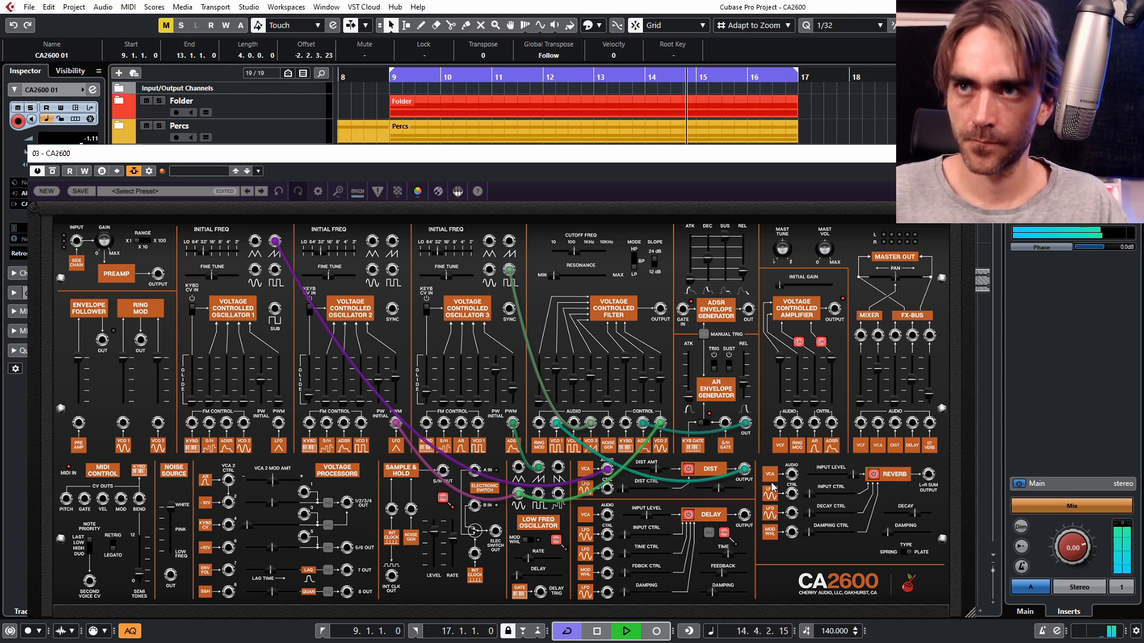
pyautogui.press('space')
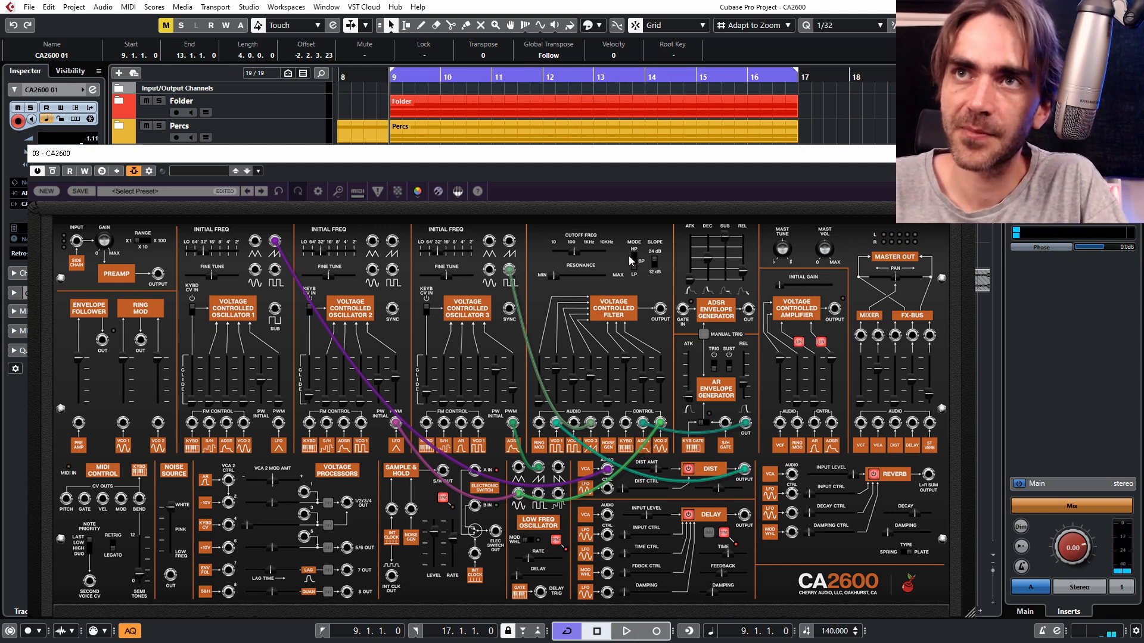
# - Bypass the distortion by feeding VCO 1's sawtooth directly into the filter, and set the cutoff to about 2 kHz during playback
pyautogui.moveTo(605, 472); pyautogui.dragTo(556, 425)
pyautogui.press('space')
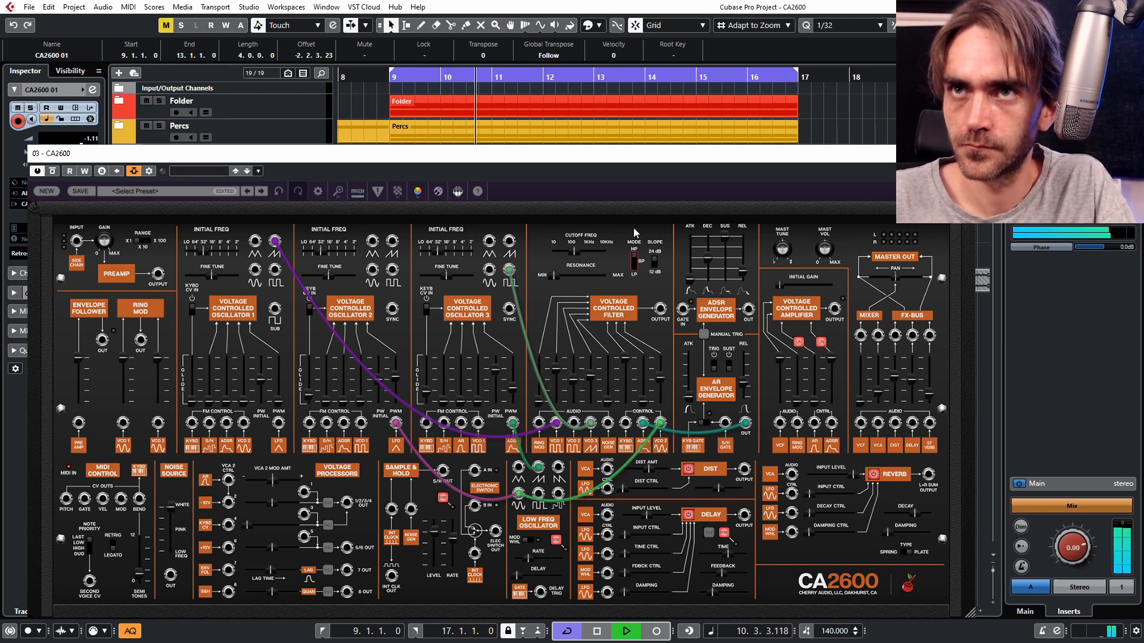
pyautogui.moveTo(603, 249)
pyautogui.mouseDown()
pyautogui.moveTo(573, 254)
pyautogui.moveTo(587, 257)
pyautogui.mouseUp()
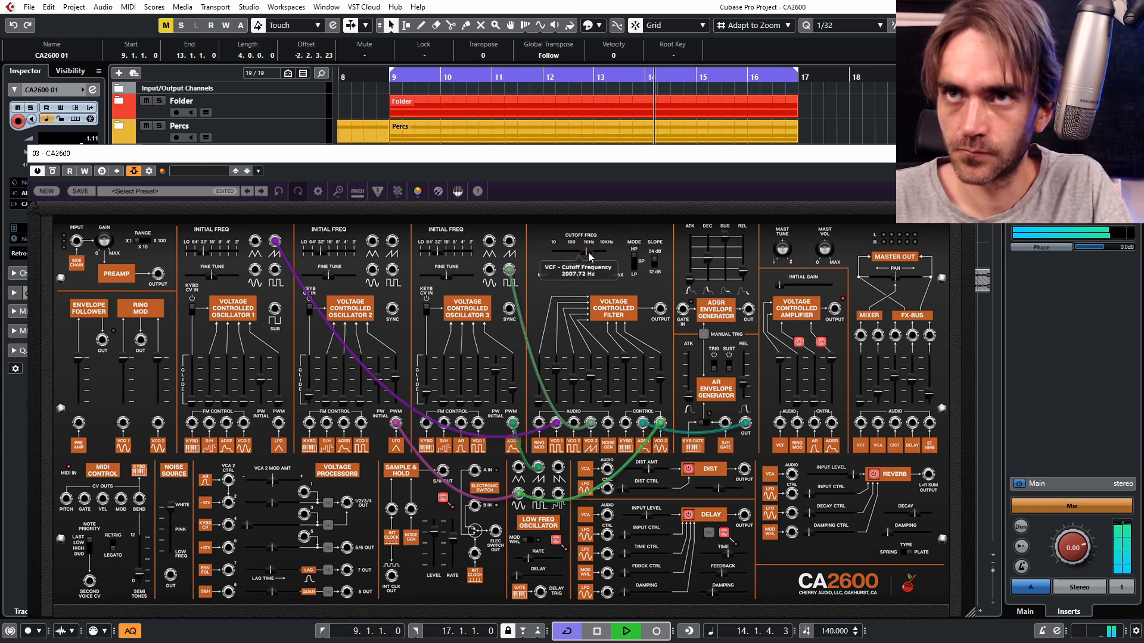
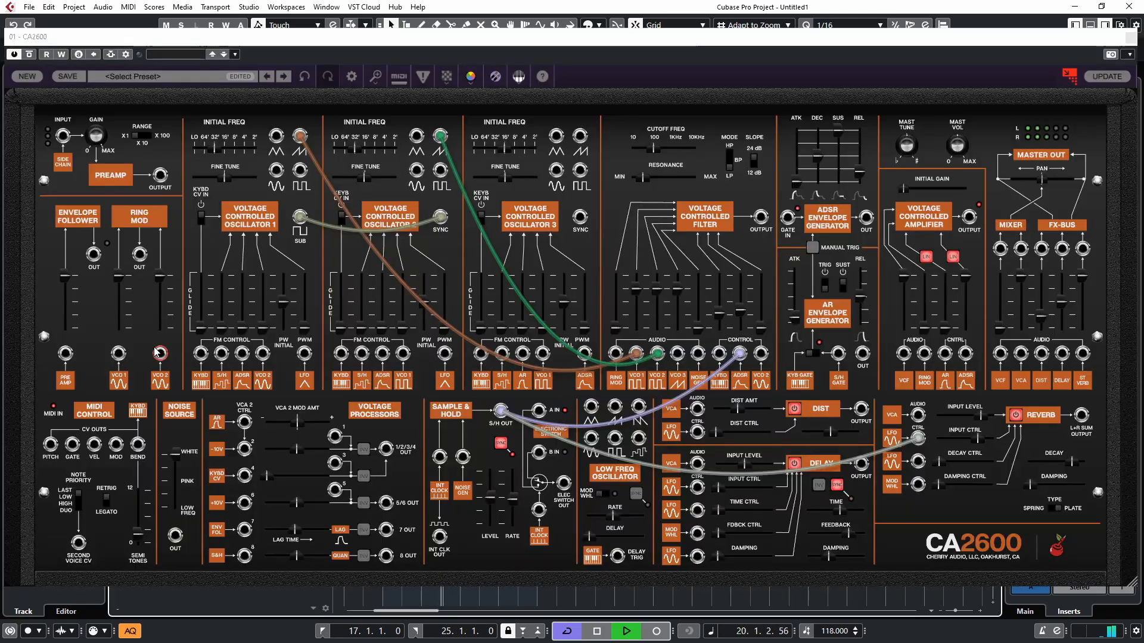
# - In the 118 BPM project's sync patch, raise the filter's VCO 2 modulation amount and fine-tune the cutoff against it
pyautogui.moveTo(655, 149)
pyautogui.mouseDown()
pyautogui.moveTo(639, 149)
pyautogui.moveTo(675, 151)
pyautogui.moveTo(658, 151)
pyautogui.moveTo(667, 156)
pyautogui.mouseUp()
pyautogui.moveTo(764, 335); pyautogui.dragTo(759, 293)
pyautogui.moveTo(662, 149); pyautogui.dragTo(654, 155)
pyautogui.moveTo(761, 296); pyautogui.dragTo(761, 289)
pyautogui.moveTo(657, 154); pyautogui.dragTo(659, 171)
pyautogui.moveTo(761, 289); pyautogui.dragTo(761, 310)
pyautogui.moveTo(654, 152); pyautogui.dragTo(651, 155)
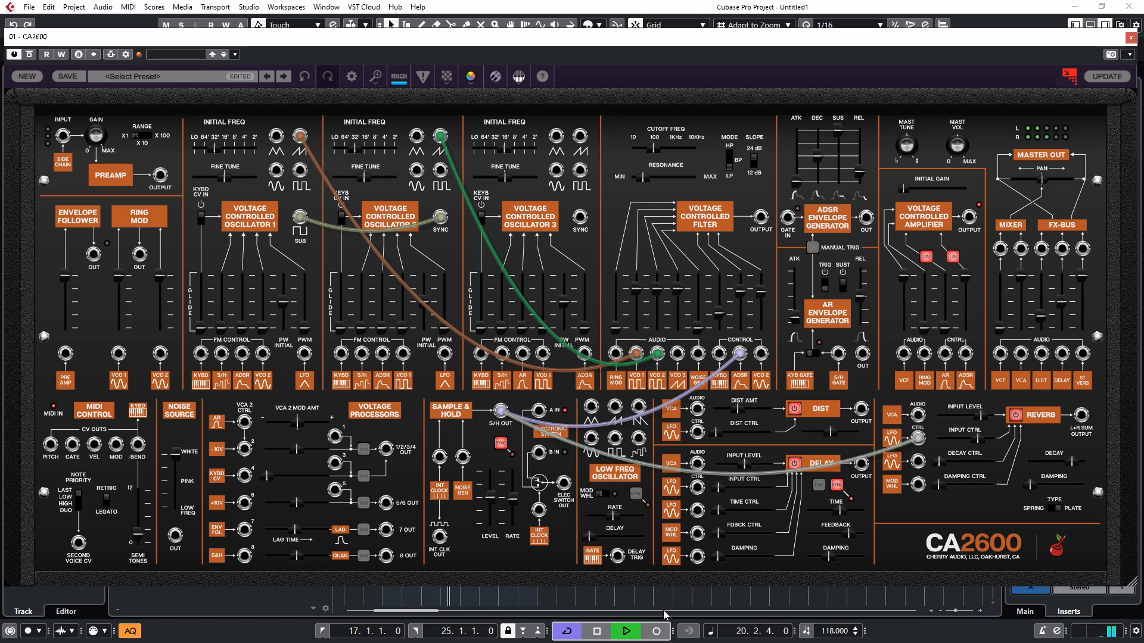
# - Reduce the sample-and-hold amount on the filter, lower the cutoff, and raise the filter's keyboard tracking amount
pyautogui.moveTo(743, 308); pyautogui.dragTo(741, 321)
pyautogui.moveTo(654, 150)
pyautogui.mouseDown()
pyautogui.moveTo(676, 162)
pyautogui.moveTo(652, 160)
pyautogui.mouseUp()
pyautogui.moveTo(721, 316); pyautogui.dragTo(725, 295)
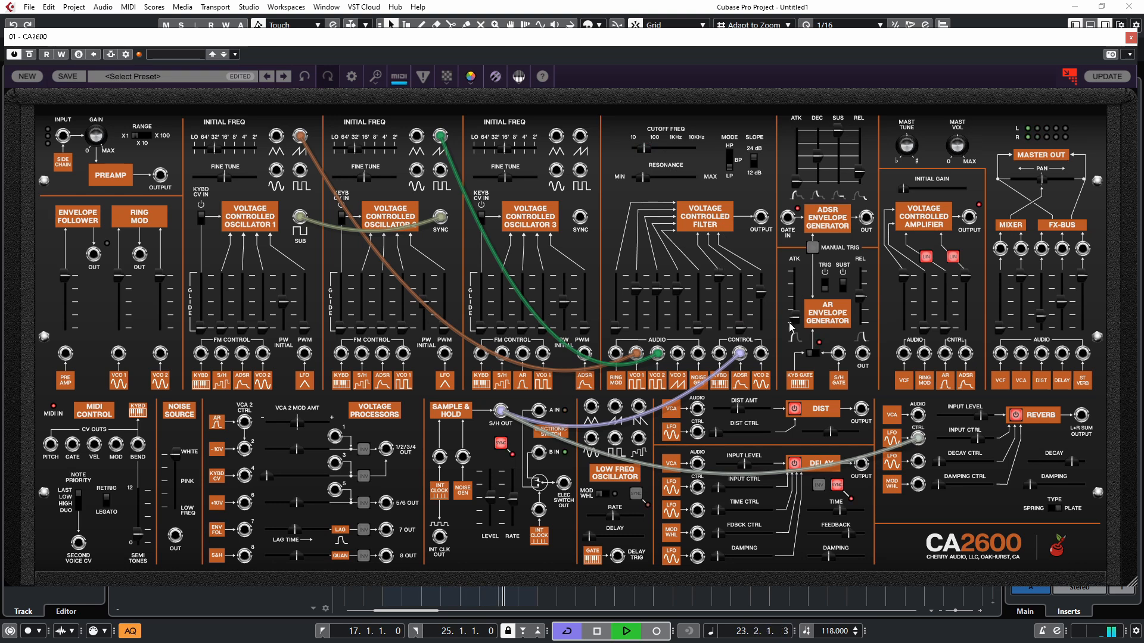
# - Rebalance the distortion and delay levels and turn up the reverb level in the output mixer
pyautogui.moveTo(1041, 319); pyautogui.dragTo(1059, 314)
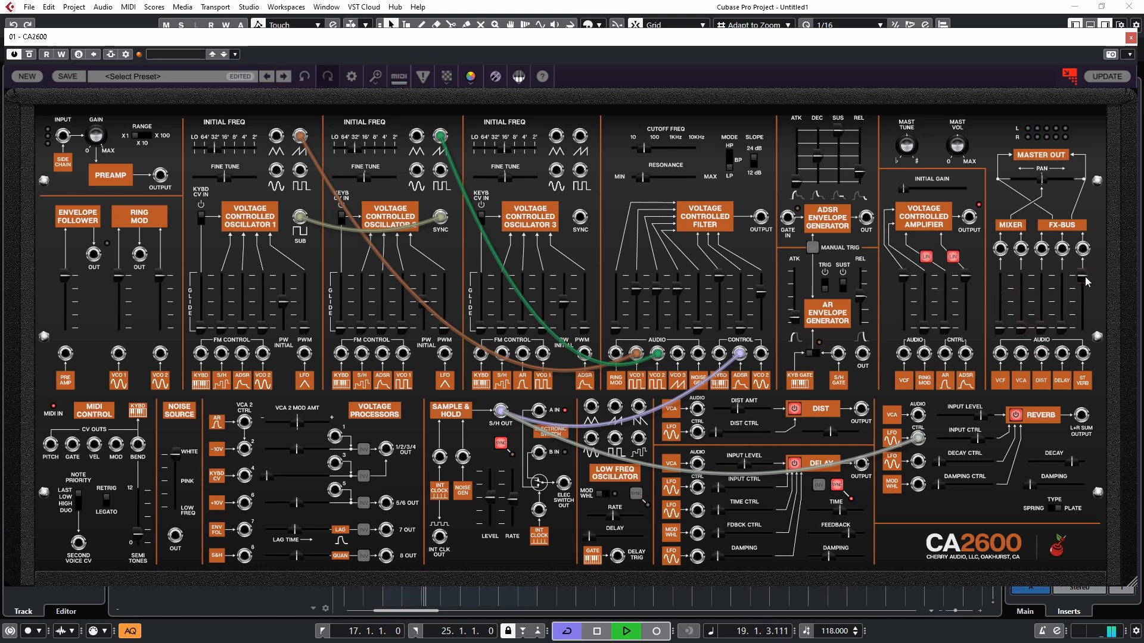
pyautogui.moveTo(1083, 286)
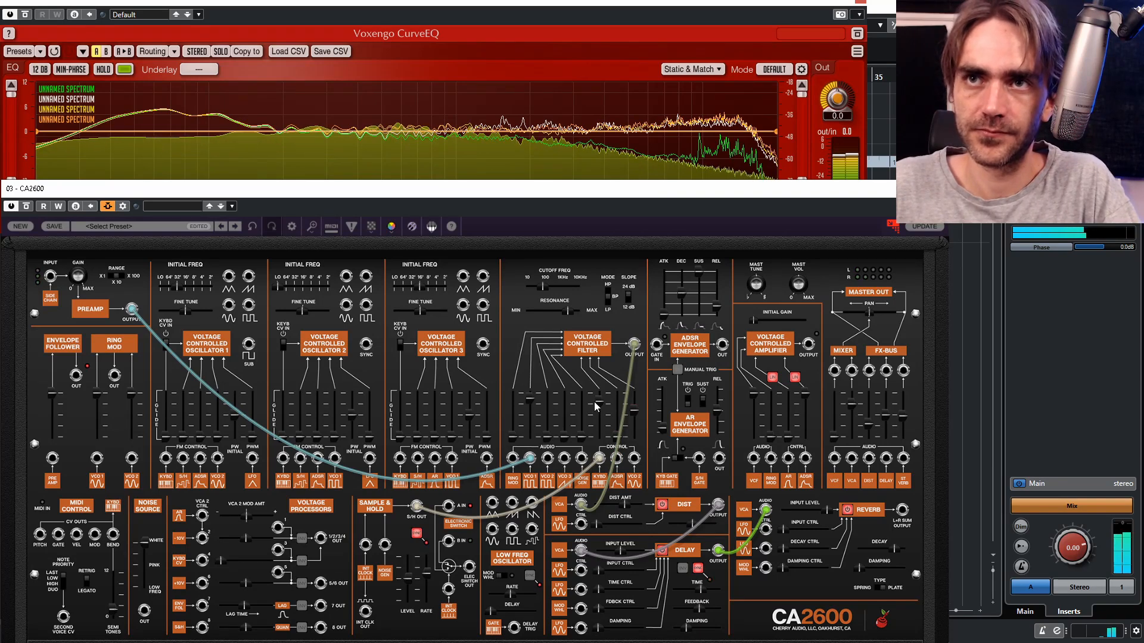
# - Reduce the sample-and-hold modulation amount on the filter in the side-chain patch during playback
pyautogui.moveTo(596, 407); pyautogui.dragTo(597, 428)
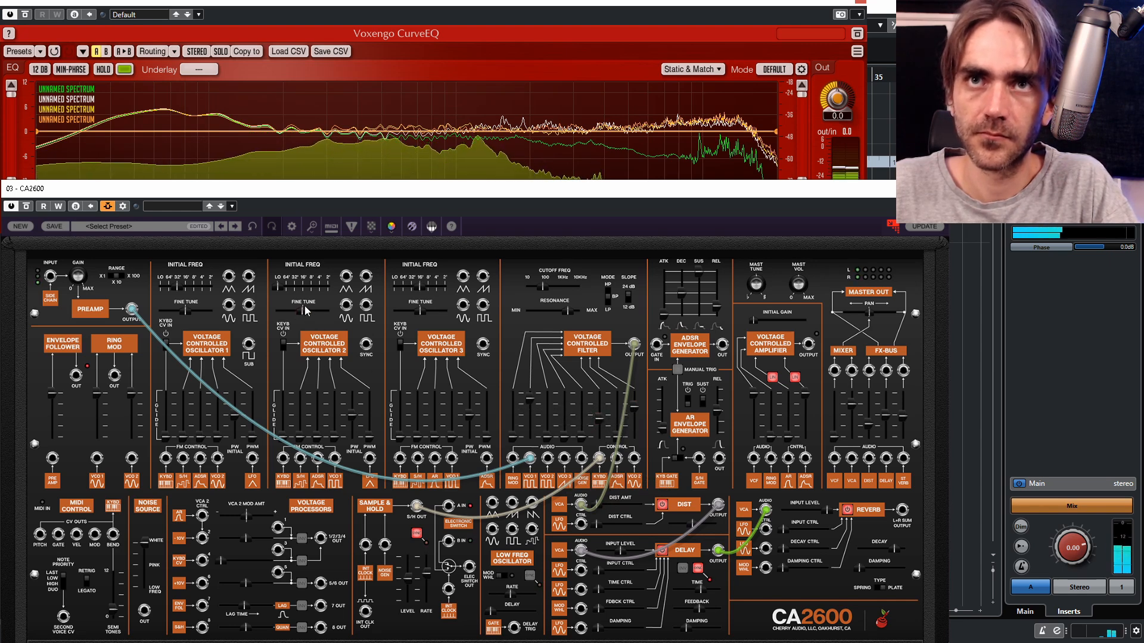
pyautogui.moveTo(299, 315); pyautogui.dragTo(296, 315)
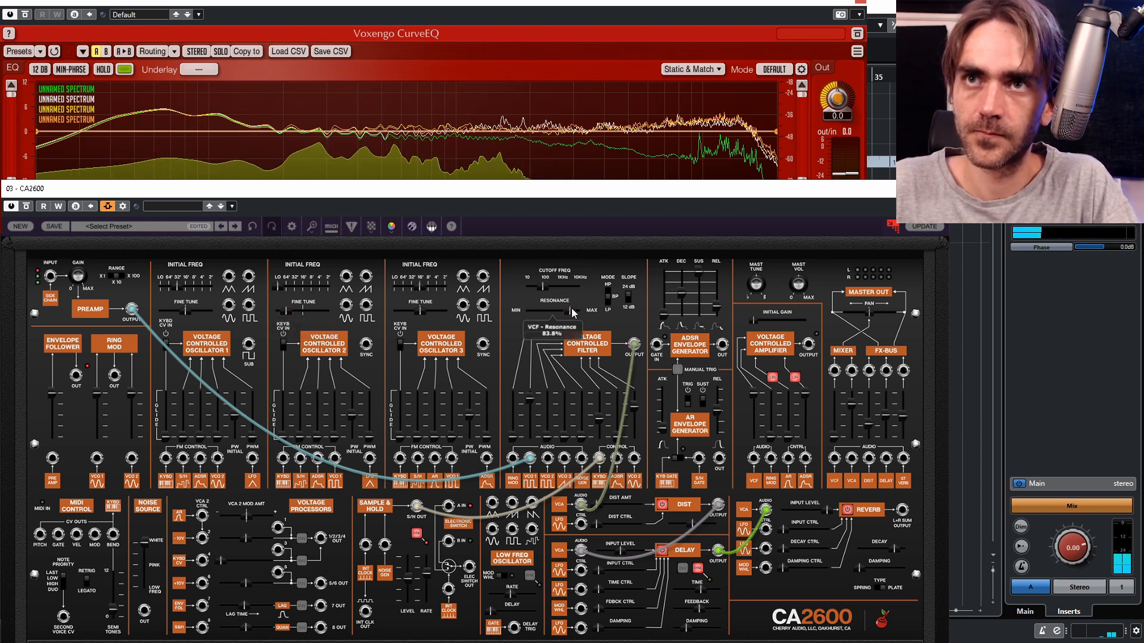
pyautogui.moveTo(607, 507)
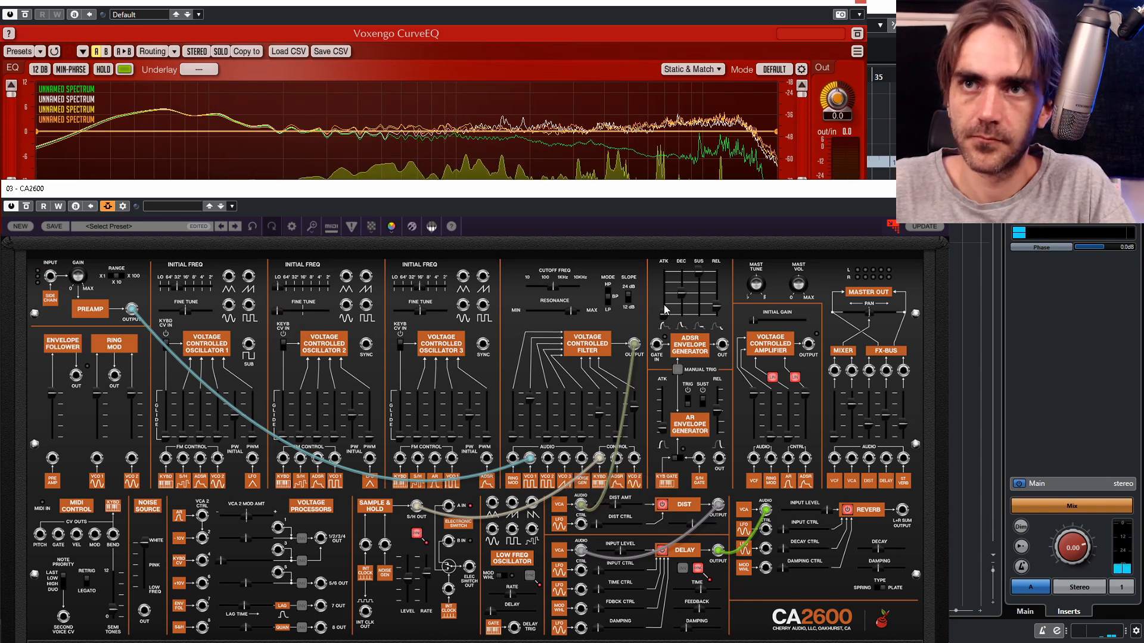
# - Lower the level of the preamp signal feeding the filter's VCO 1 audio input in several stages
pyautogui.moveTo(529, 397); pyautogui.dragTo(529, 419)
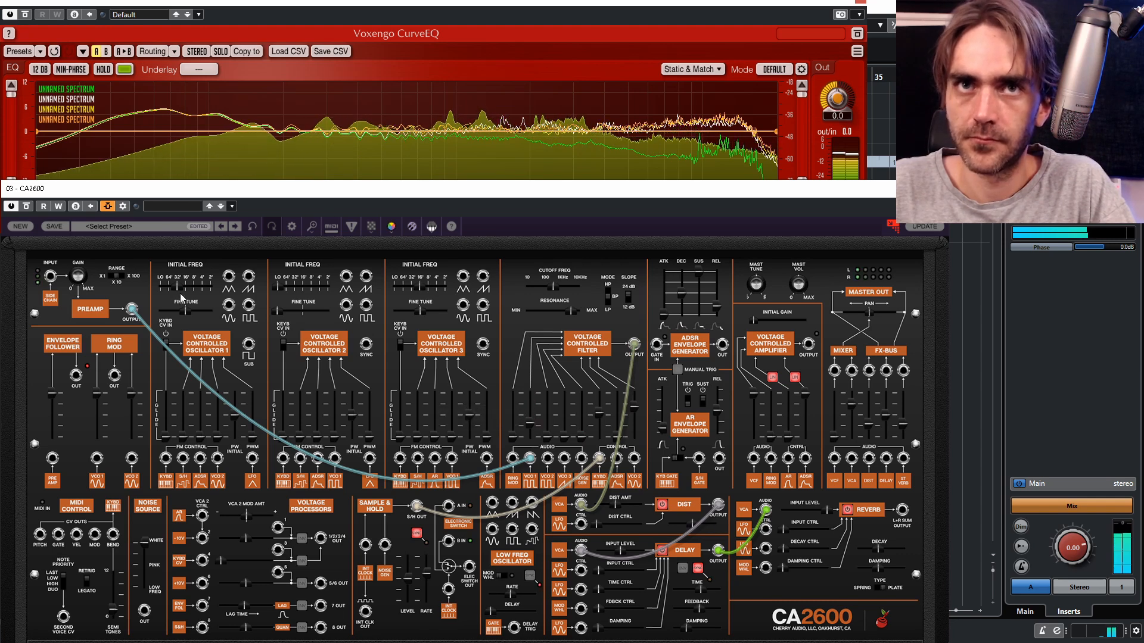
pyautogui.moveTo(76, 291)
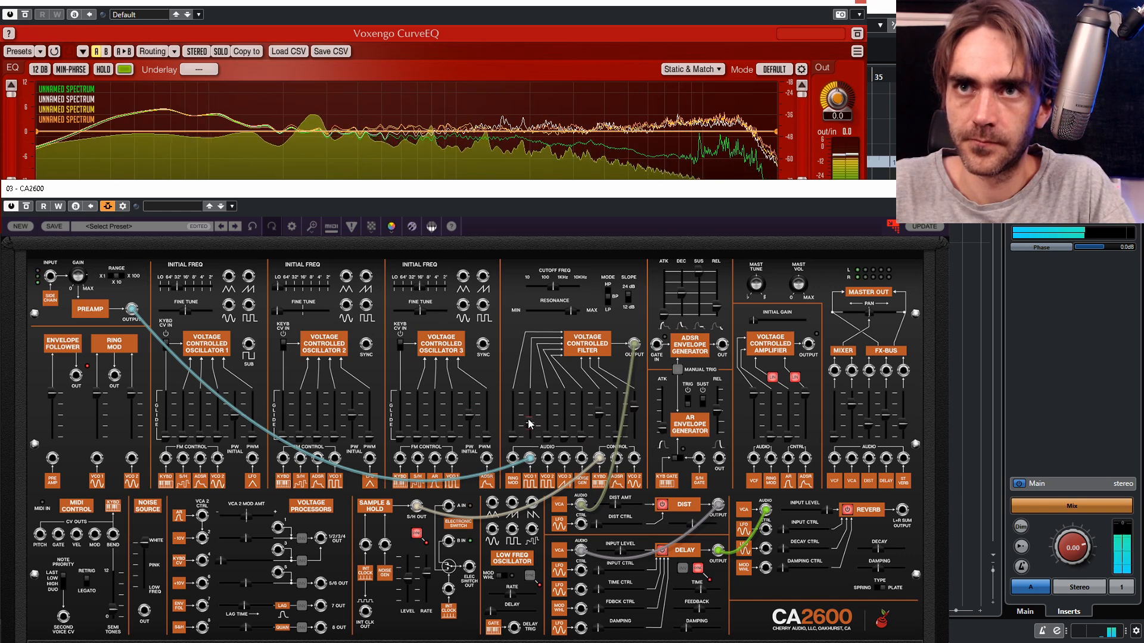
pyautogui.moveTo(533, 424); pyautogui.dragTo(524, 425)
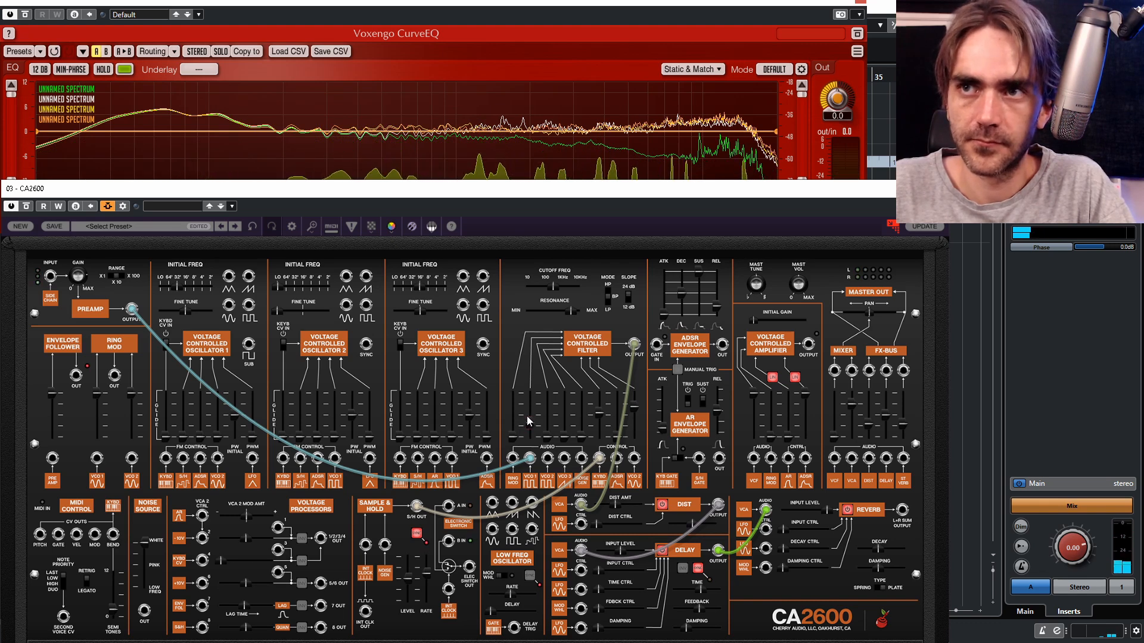
pyautogui.moveTo(528, 422); pyautogui.dragTo(528, 432)
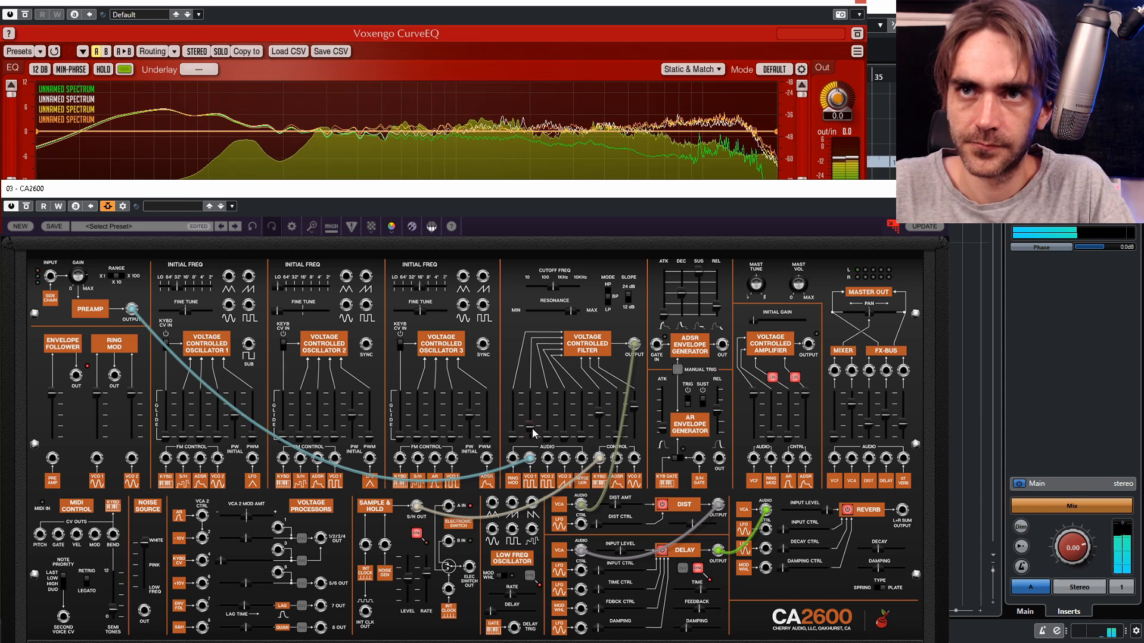
pyautogui.moveTo(533, 435); pyautogui.dragTo(532, 442)
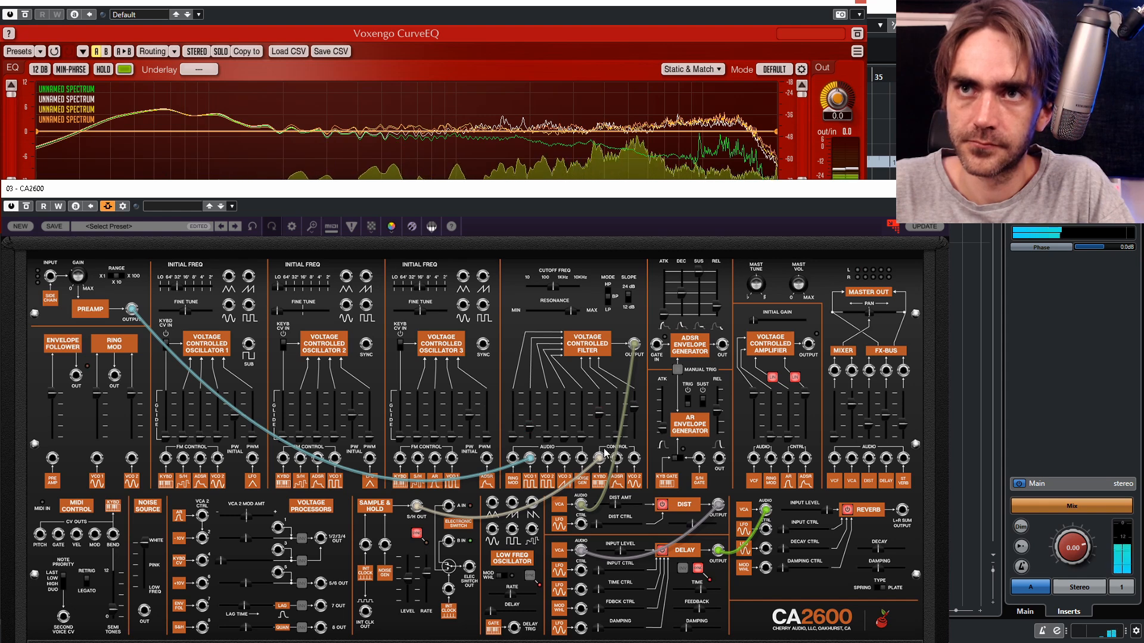
pyautogui.moveTo(620, 507)
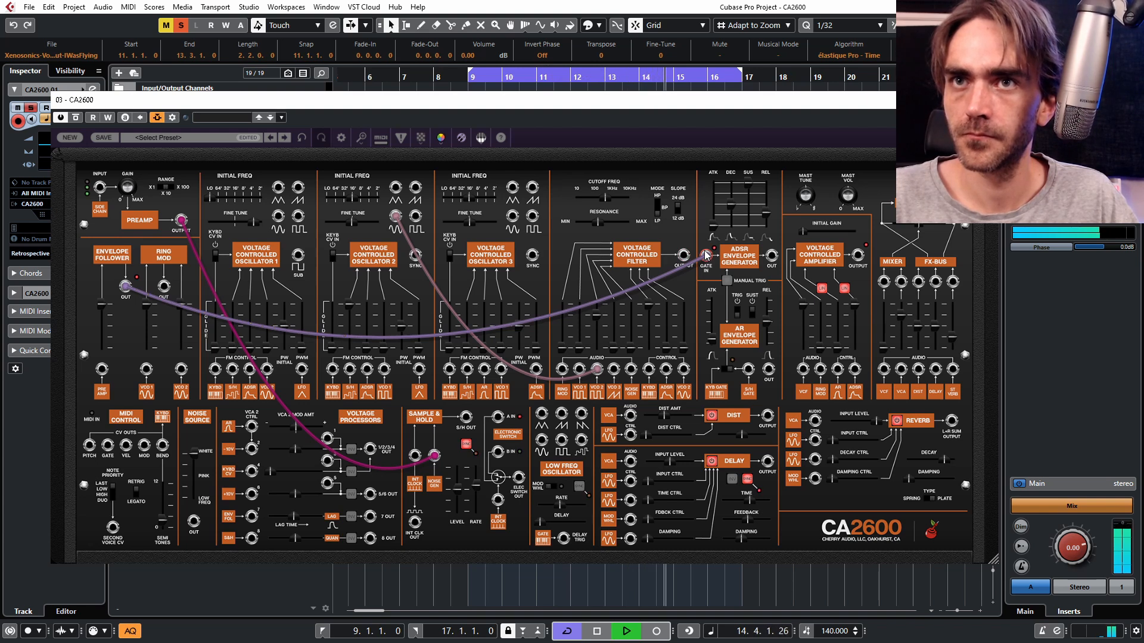
# - Route the envelope follower through the electronic switch's A input into the ADSR gate, and raise VCO 2's initial frequency
pyautogui.moveTo(706, 255); pyautogui.dragTo(498, 417)
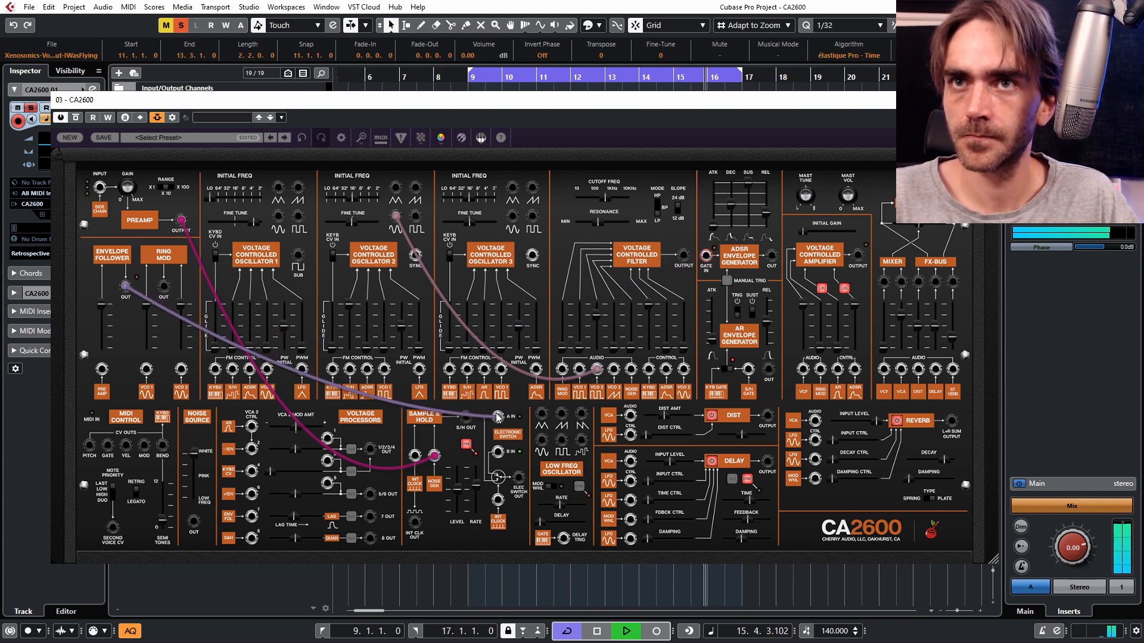
pyautogui.moveTo(520, 478); pyautogui.dragTo(707, 256)
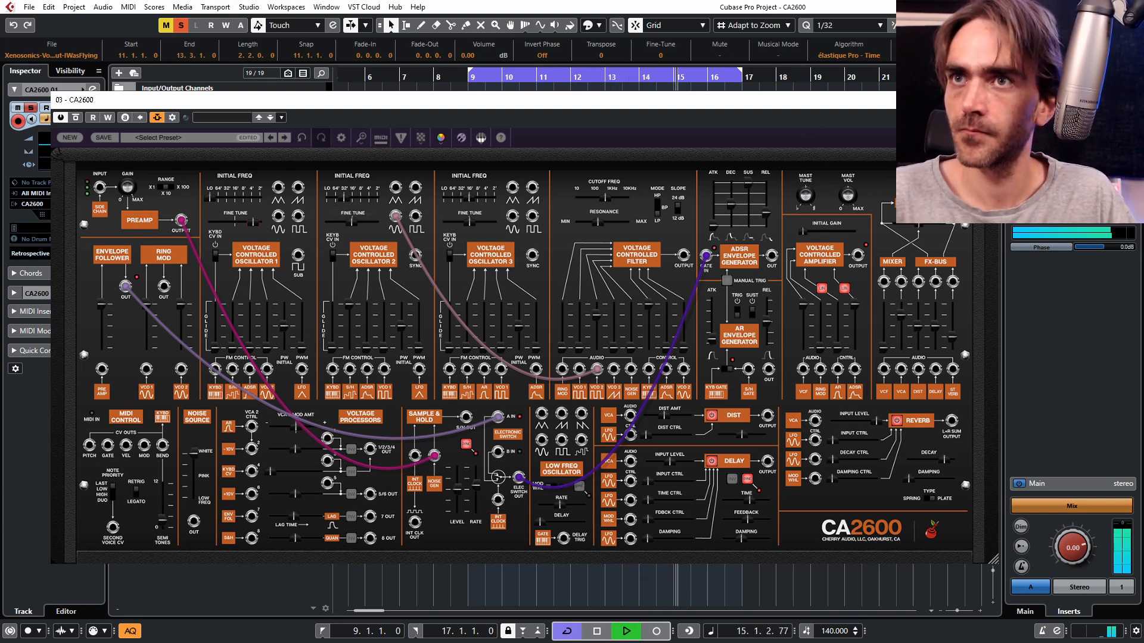
pyautogui.moveTo(336, 197); pyautogui.dragTo(351, 200)
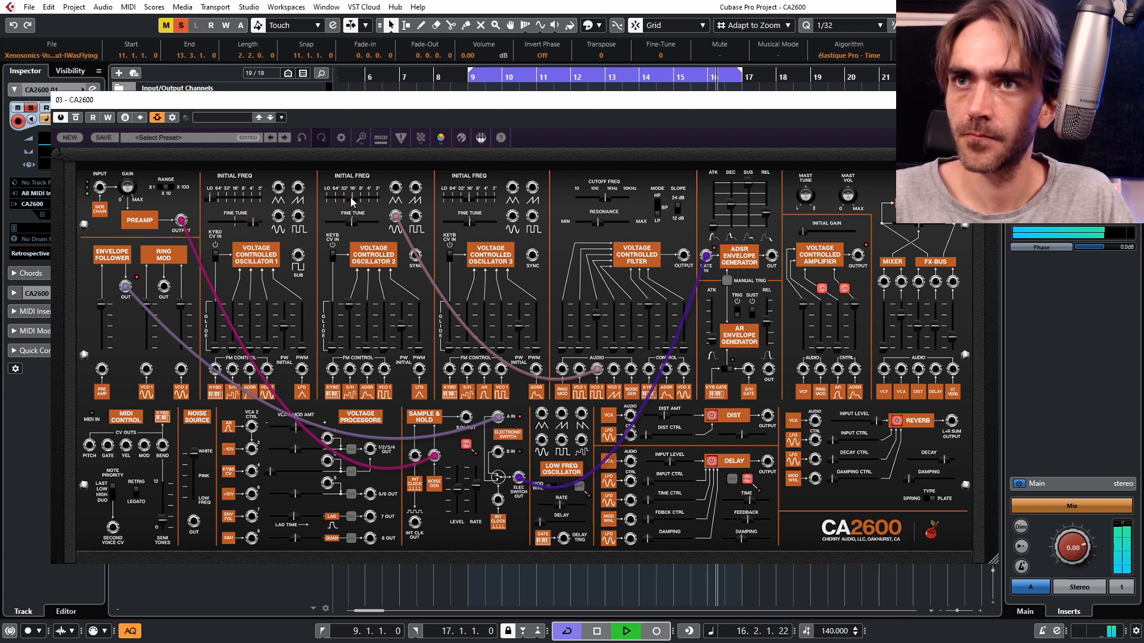
# - Close the synth window and move all vocal clips after the first on Audio 01 past the bar 9–17 loop
pyautogui.click(986, 99)
pyautogui.click(543, 327)
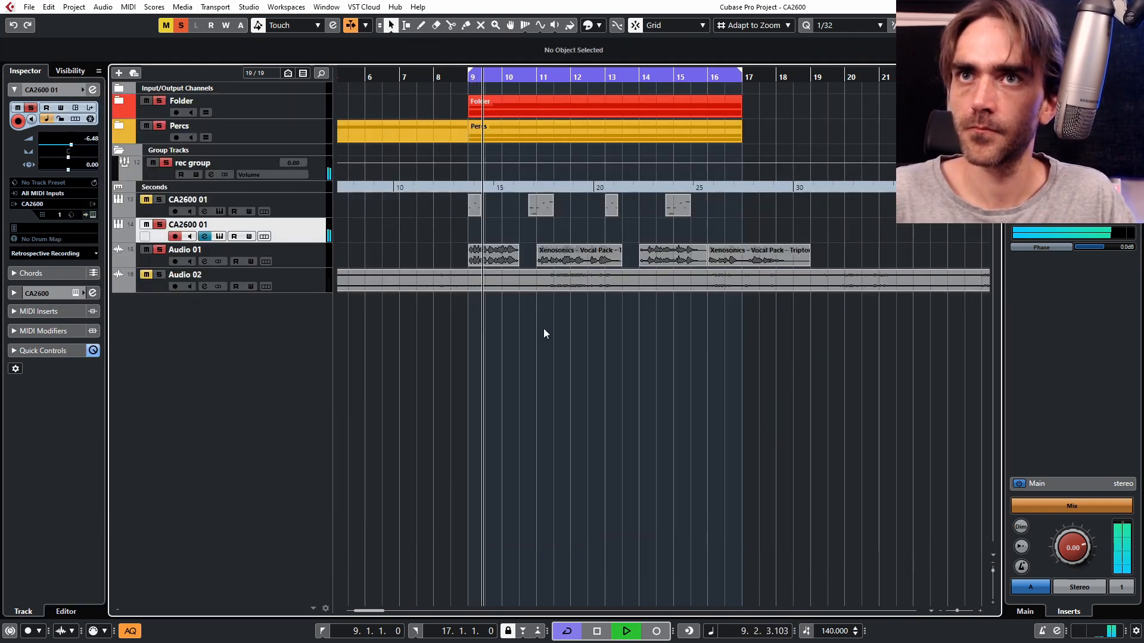
pyautogui.keyDown('ctrl'); pyautogui.scroll(2, 517, 245); pyautogui.keyUp('ctrl')
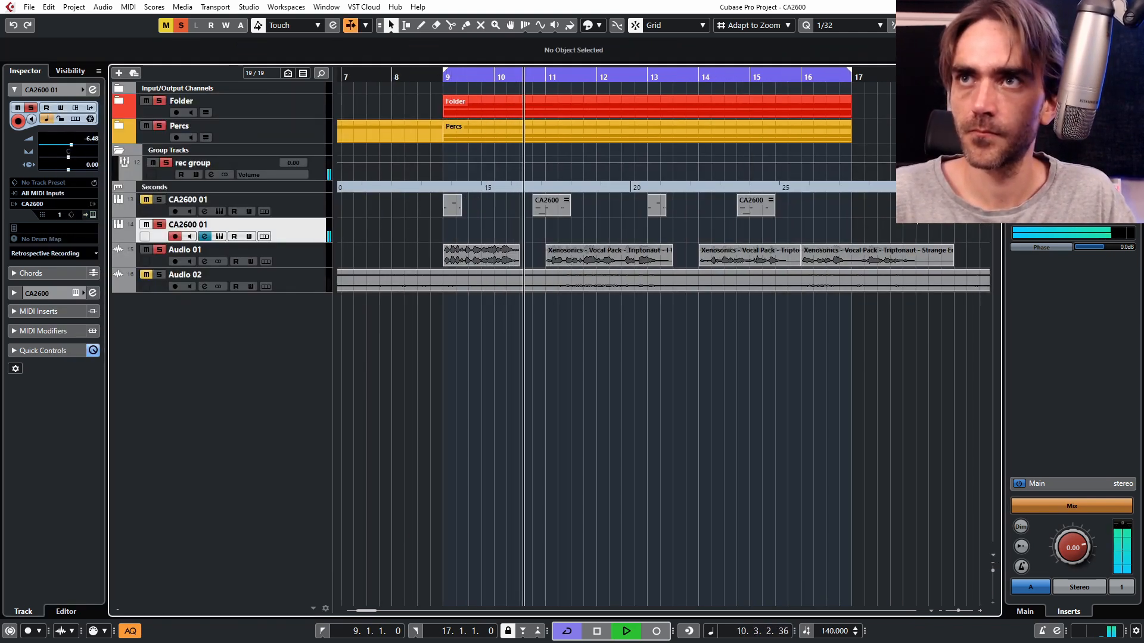
pyautogui.moveTo(608, 255); pyautogui.dragTo(710, 255)
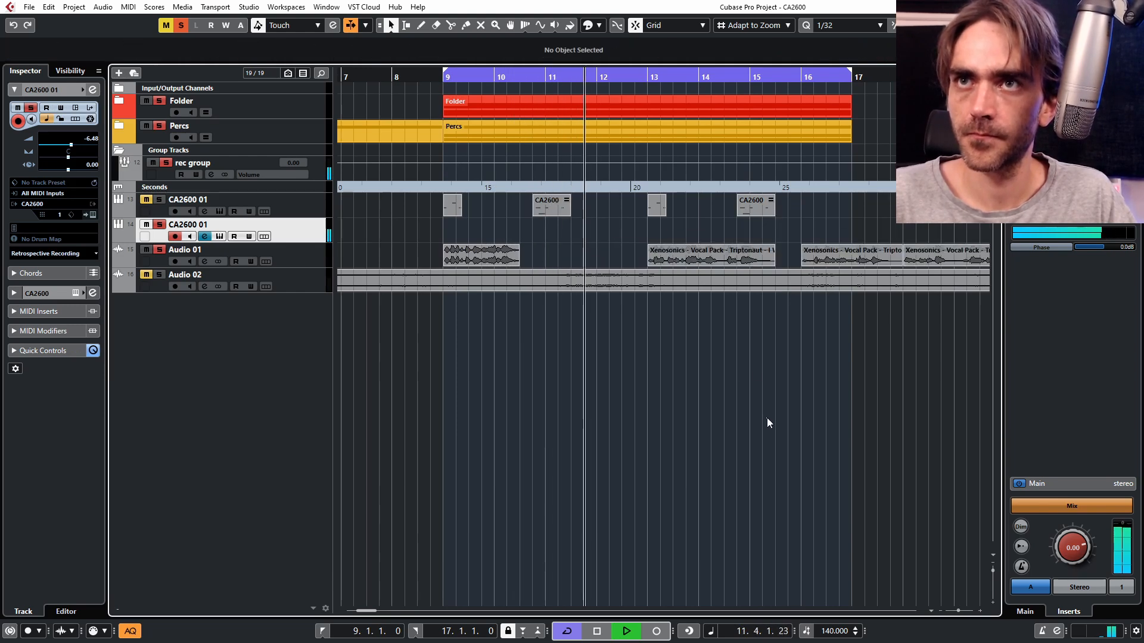
pyautogui.keyDown('ctrl'); pyautogui.scroll(-2, 758, 280); pyautogui.keyUp('ctrl')
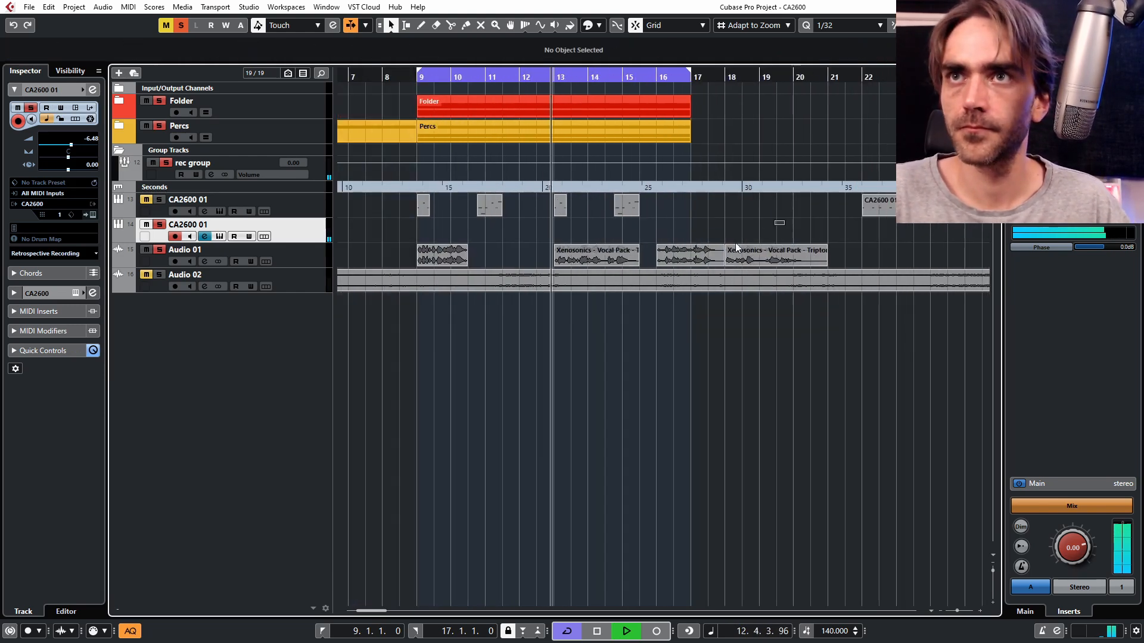
pyautogui.moveTo(669, 255); pyautogui.dragTo(790, 257)
# - Extend the first vocal clip on Audio 01 so that it runs from bar 9 to bar 13
pyautogui.click(440, 256)
pyautogui.press('1')
pyautogui.moveTo(464, 262); pyautogui.dragTo(722, 261)
pyautogui.press('1')
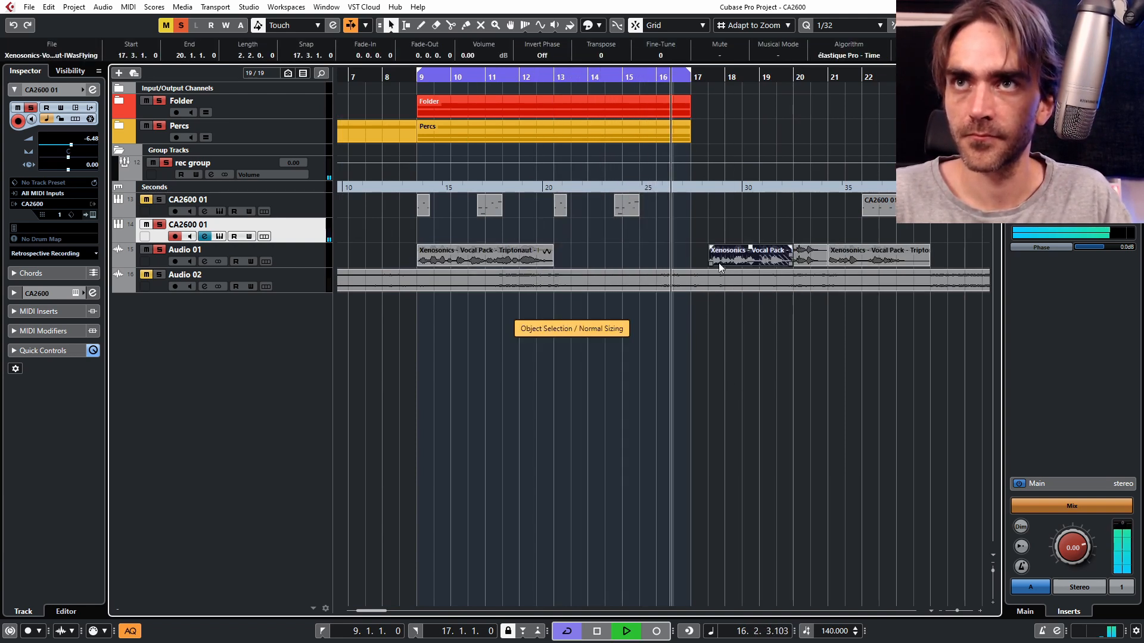
pyautogui.click(679, 357)
pyautogui.press('1')
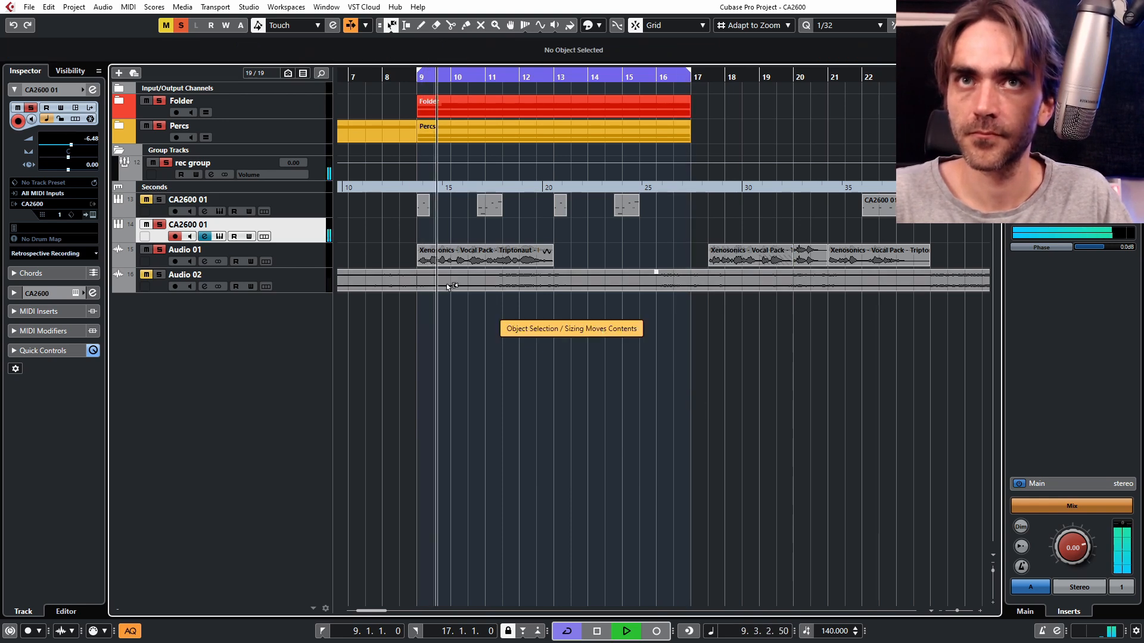
# - Split the extended vocal clip into equal half-bar slices, starting with a cut at 9.3.1.0
pyautogui.scroll(2, 427, 276)
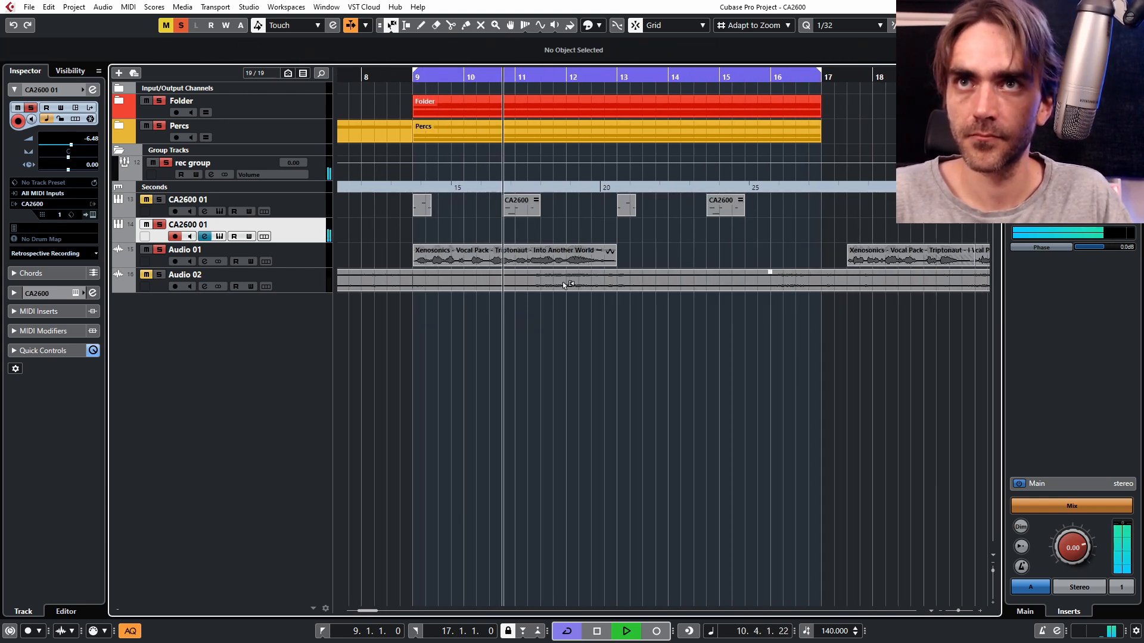
pyautogui.click(451, 25)
pyautogui.keyDown('alt'); pyautogui.click(444, 256); pyautogui.keyUp('alt')
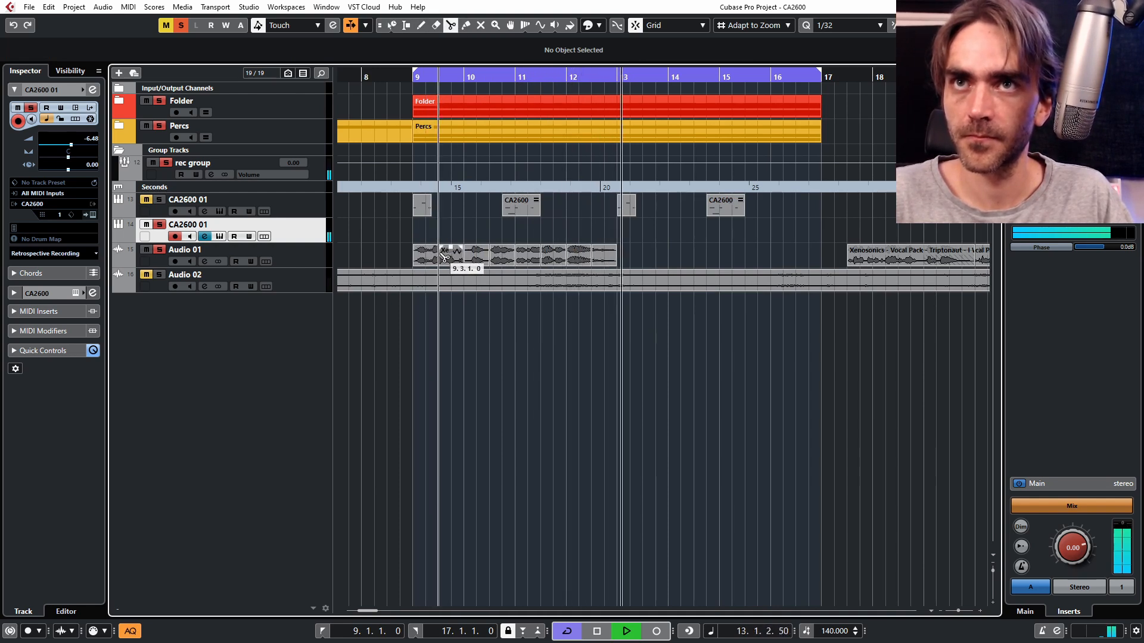
# - Arrange four half-bar vocal slices at bar 9, just before bar 11, and at bars 13 and 15, deleting the surplus slices
pyautogui.press('1')
pyautogui.click(452, 260)
pyautogui.moveTo(452, 262); pyautogui.dragTo(721, 254)
pyautogui.scroll(-2, 840, 233)
pyautogui.hscroll(2, 814, 231)
pyautogui.press('Delete')
pyautogui.click(756, 225)
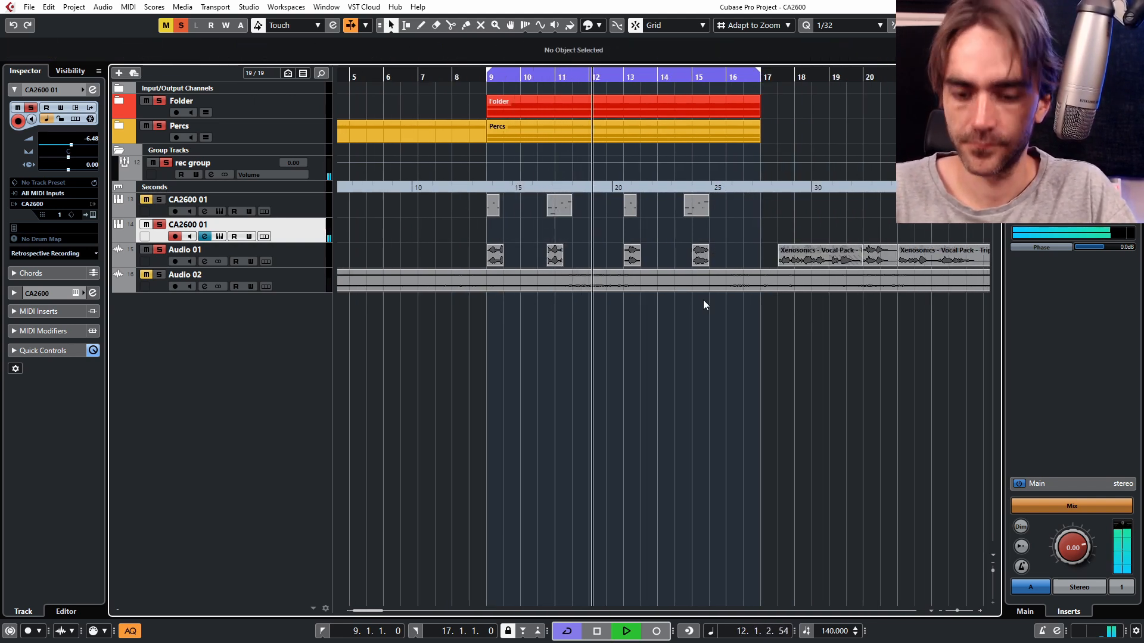
pyautogui.scroll(-1, 681, 323)
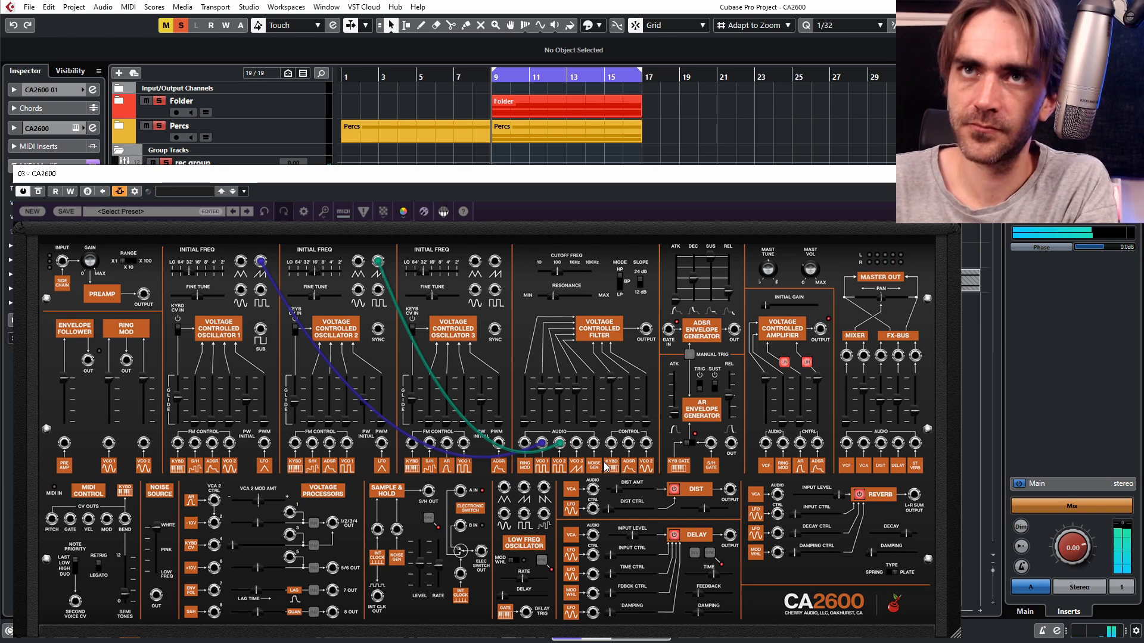
# - Sweep the filter cutoff between about 170 Hz and 2.8 kHz on the two-sawtooth patch, and adjust the delay feedback
pyautogui.moveTo(563, 269); pyautogui.dragTo(564, 275)
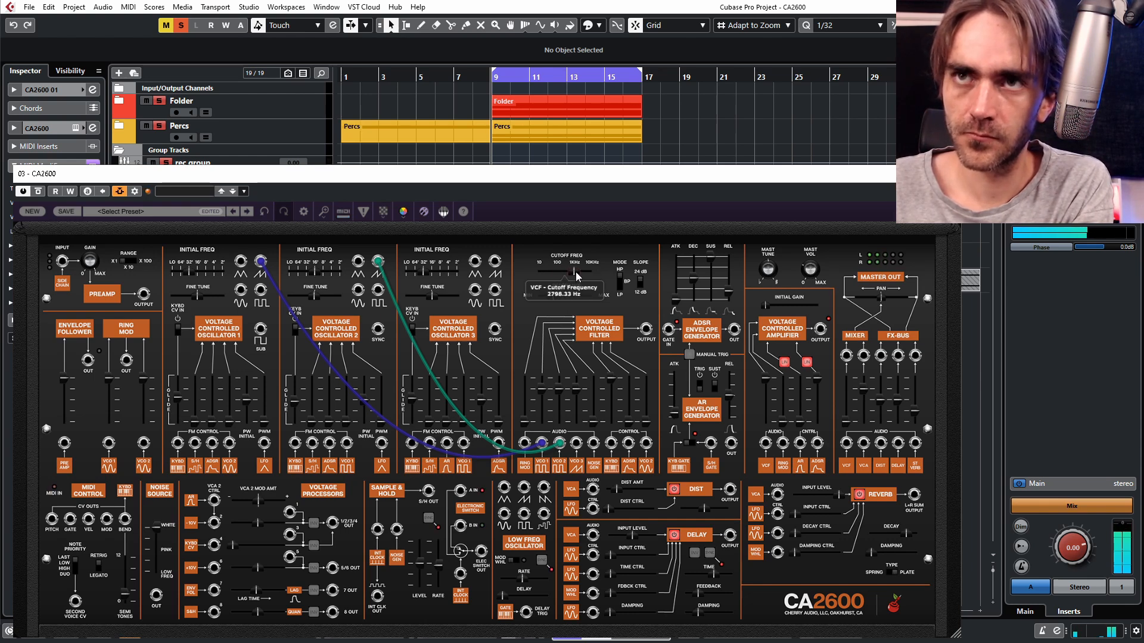
pyautogui.moveTo(549, 273)
pyautogui.mouseDown()
pyautogui.moveTo(571, 272)
pyautogui.moveTo(560, 274)
pyautogui.mouseUp()
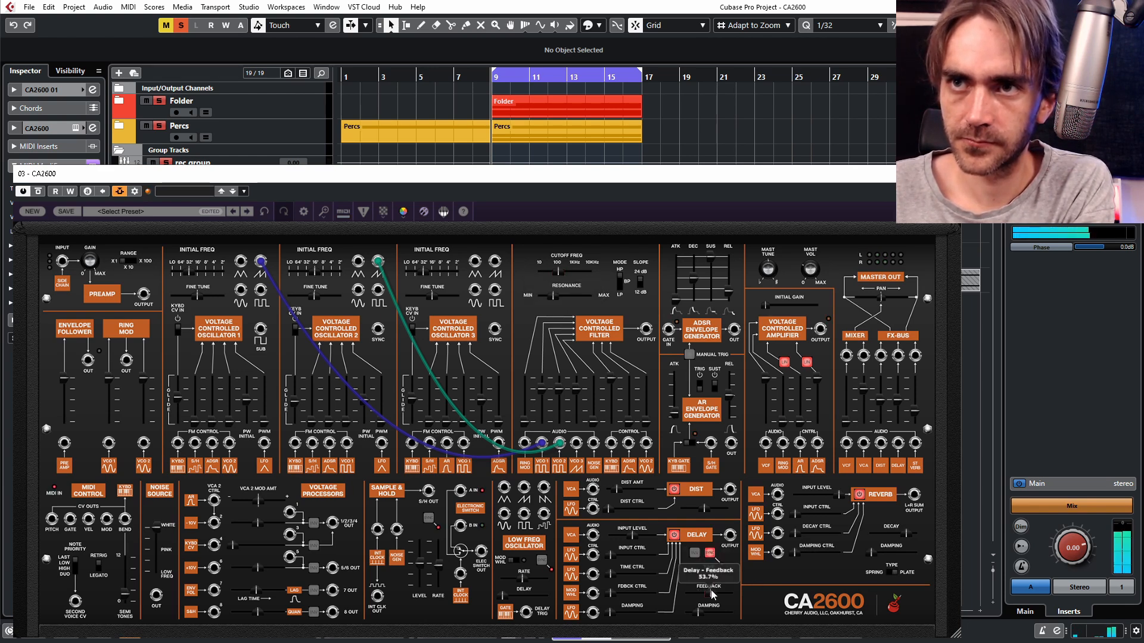
pyautogui.moveTo(719, 594)
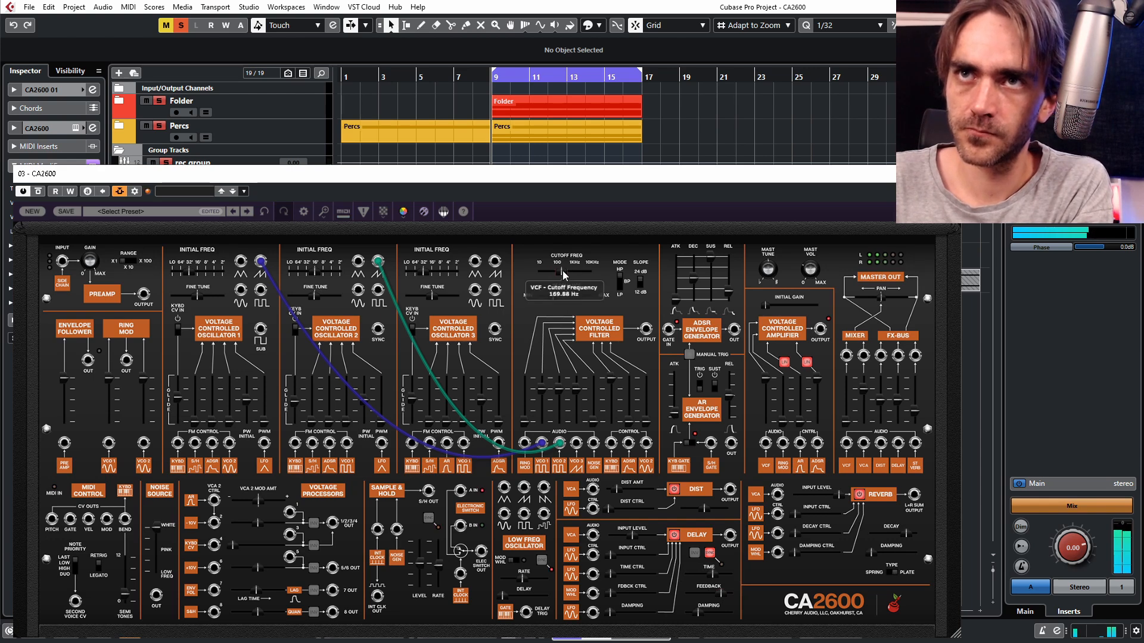
pyautogui.moveTo(565, 272); pyautogui.dragTo(558, 273)
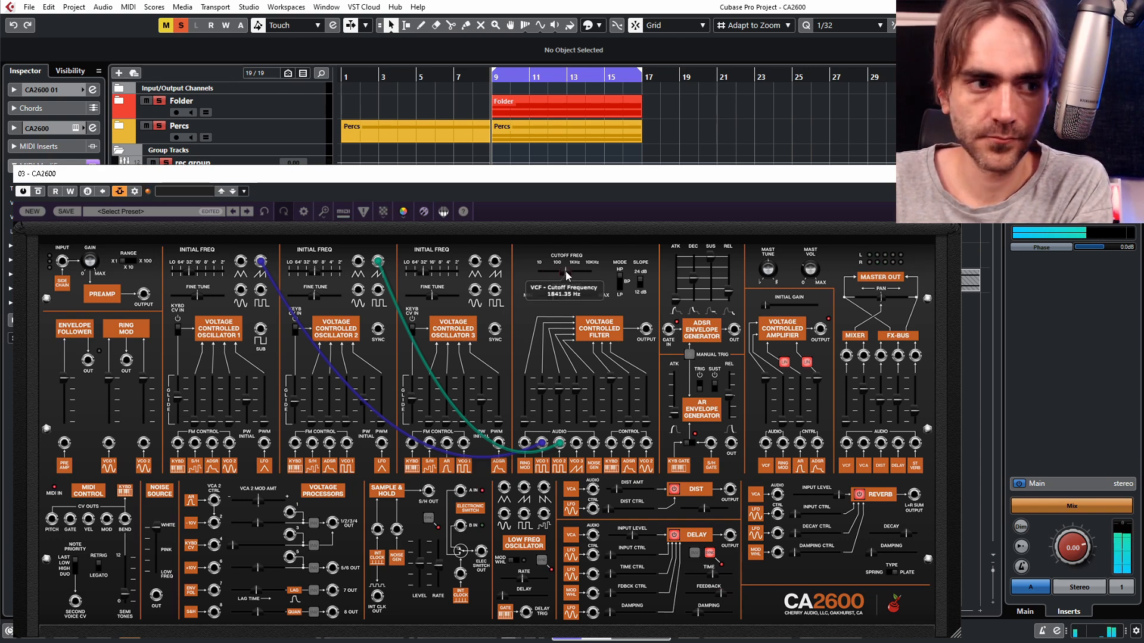
pyautogui.moveTo(566, 273); pyautogui.dragTo(550, 275)
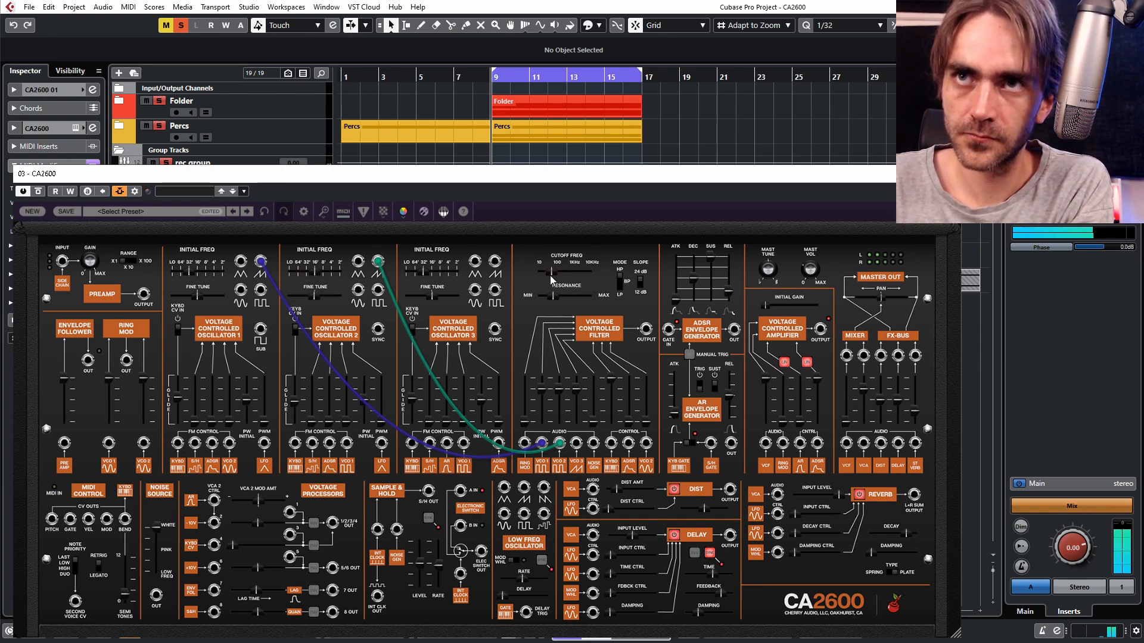
pyautogui.moveTo(562, 272); pyautogui.dragTo(544, 278)
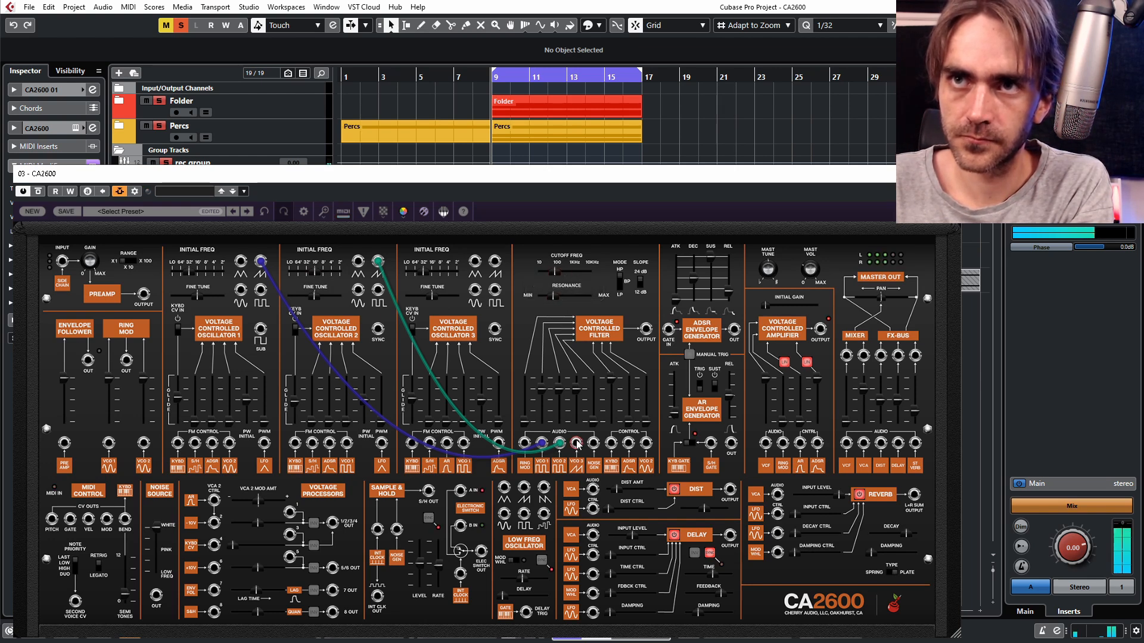
# - Try VCO 3's triangle output in the filter's third oscillator input while sweeping the cutoff, and unplug it again
pyautogui.moveTo(576, 444); pyautogui.dragTo(475, 261)
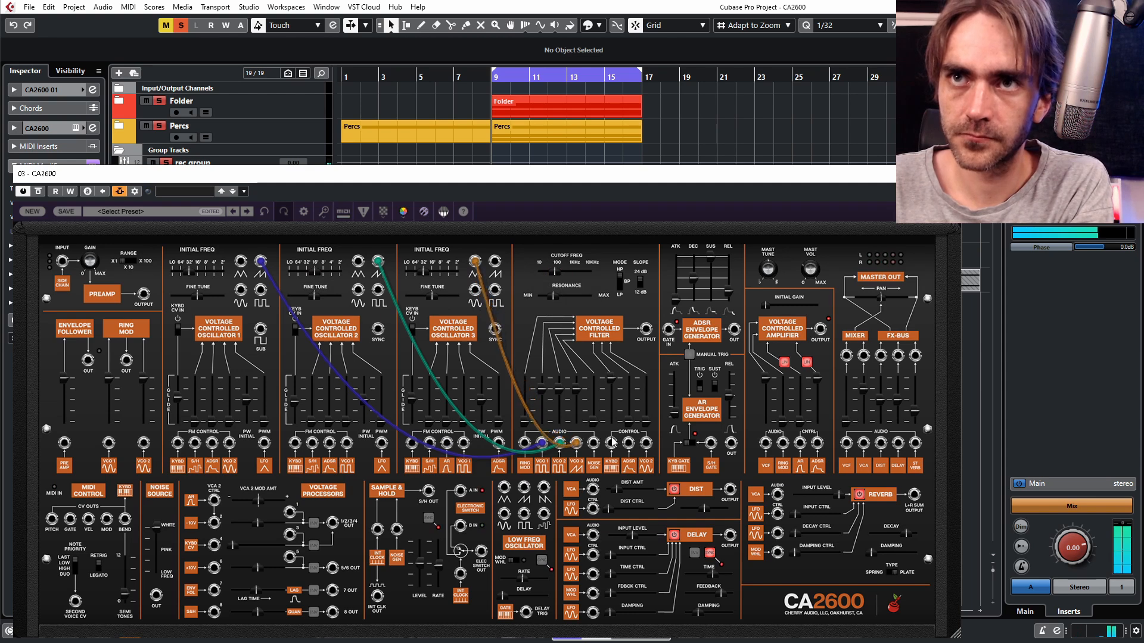
pyautogui.moveTo(554, 275); pyautogui.dragTo(564, 274)
pyautogui.moveTo(577, 443); pyautogui.dragTo(579, 461)
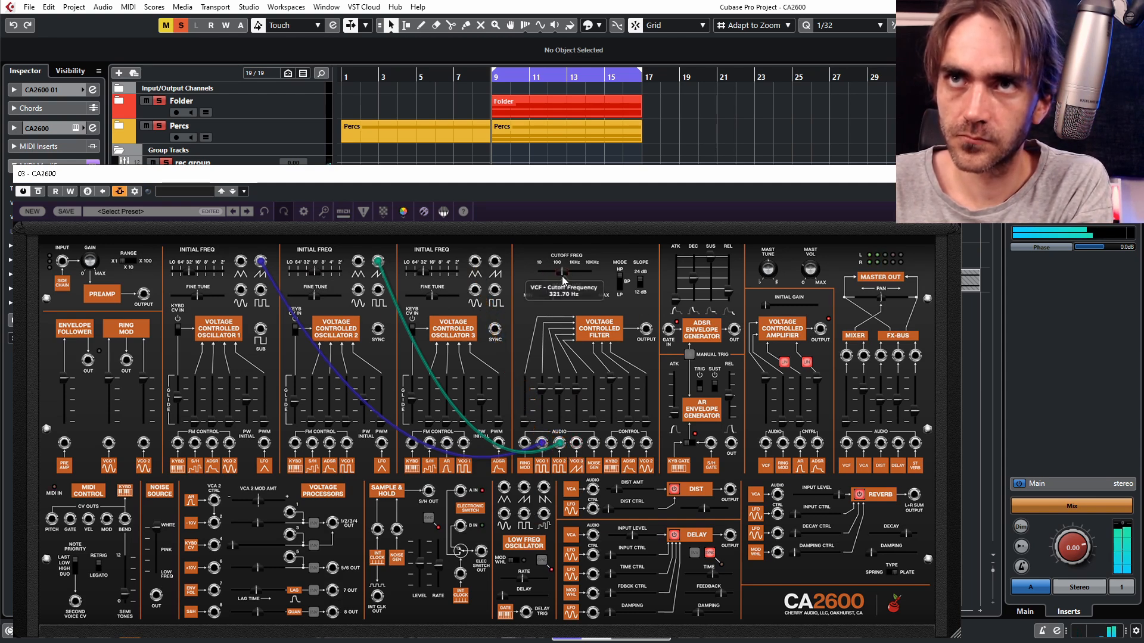
# - Replace VCO 1's sawtooth with its sub output at the filter, keep VCO 2's sawtooth patched, and sweep the cutoff up to about 4.1 kHz
pyautogui.moveTo(377, 263)
pyautogui.mouseDown()
pyautogui.moveTo(501, 441)
pyautogui.moveTo(566, 446)
pyautogui.moveTo(369, 329)
pyautogui.moveTo(326, 313)
pyautogui.moveTo(275, 337)
pyautogui.moveTo(365, 314)
pyautogui.moveTo(378, 262)
pyautogui.mouseUp()
pyautogui.moveTo(260, 262); pyautogui.dragTo(261, 329)
pyautogui.moveTo(553, 271); pyautogui.dragTo(552, 276)
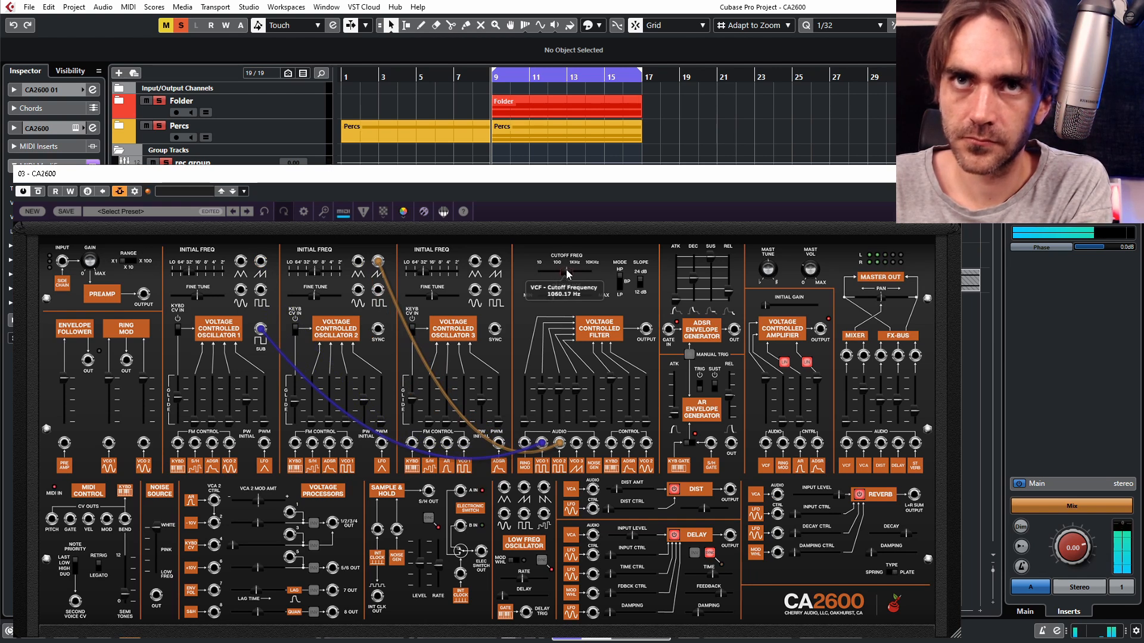
pyautogui.moveTo(566, 271); pyautogui.dragTo(551, 278)
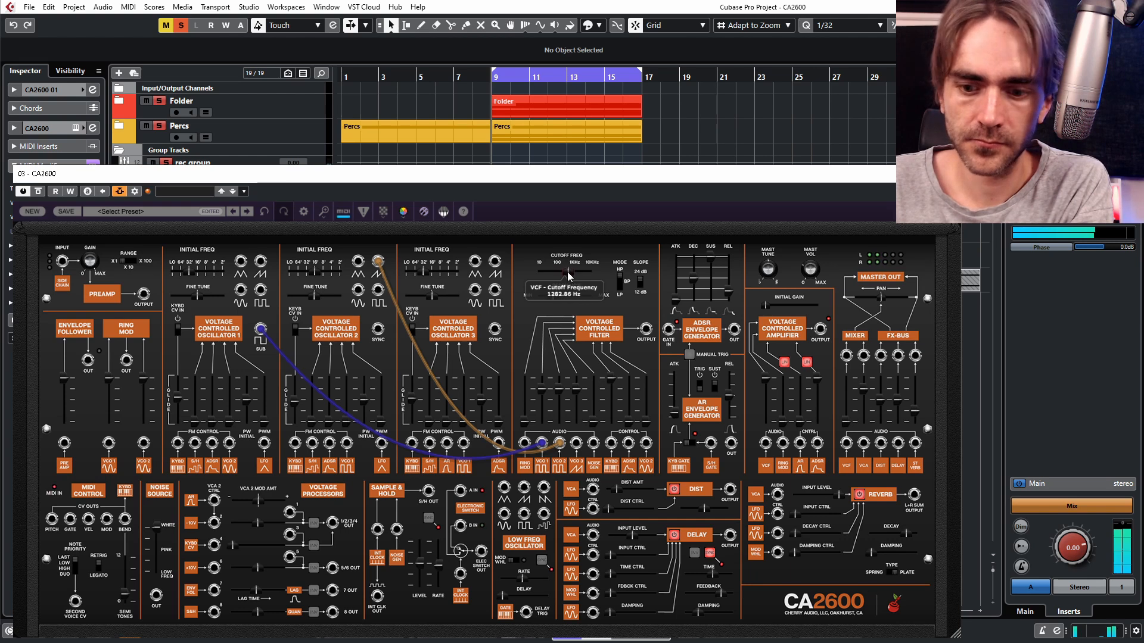
pyautogui.moveTo(558, 274); pyautogui.dragTo(547, 280)
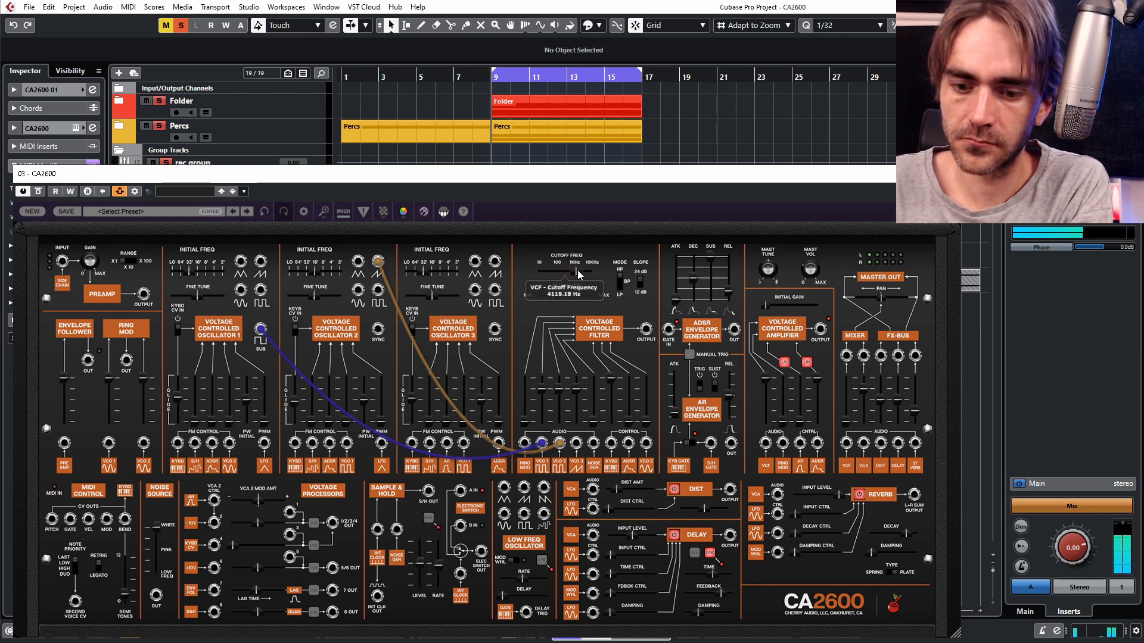
# - Lower the filter cutoff on the sub-and-sawtooth patch and modulate the filter with the LFO's sine output through the VCO 2 control input
pyautogui.moveTo(566, 274); pyautogui.dragTo(559, 276)
pyautogui.moveTo(568, 274)
pyautogui.mouseDown()
pyautogui.moveTo(543, 284)
pyautogui.moveTo(556, 284)
pyautogui.mouseUp()
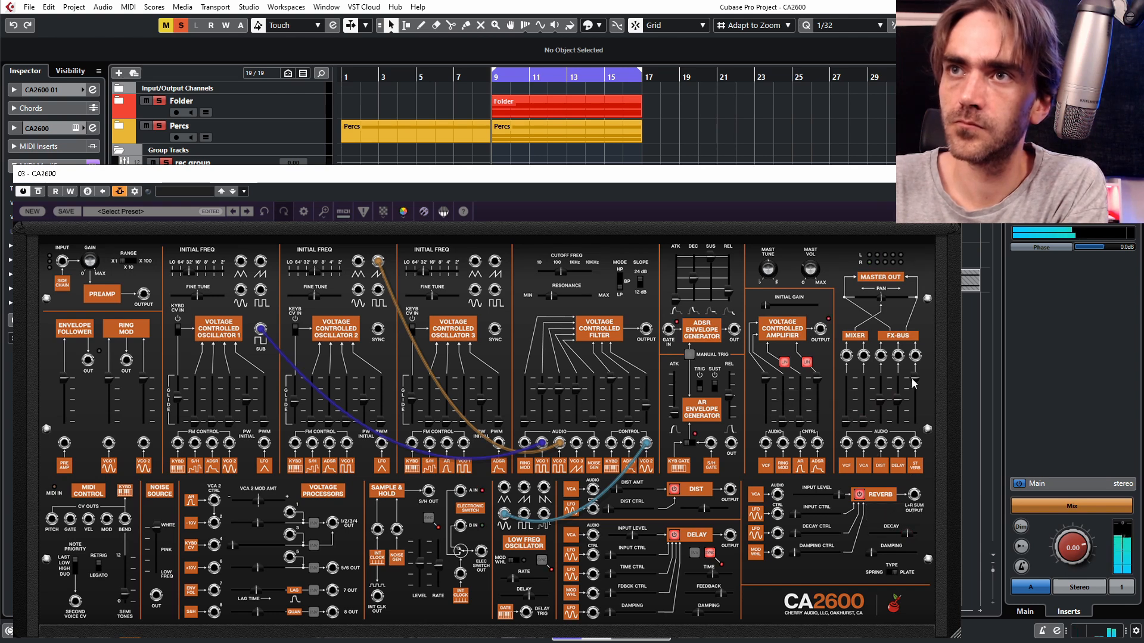
pyautogui.moveTo(912, 383)
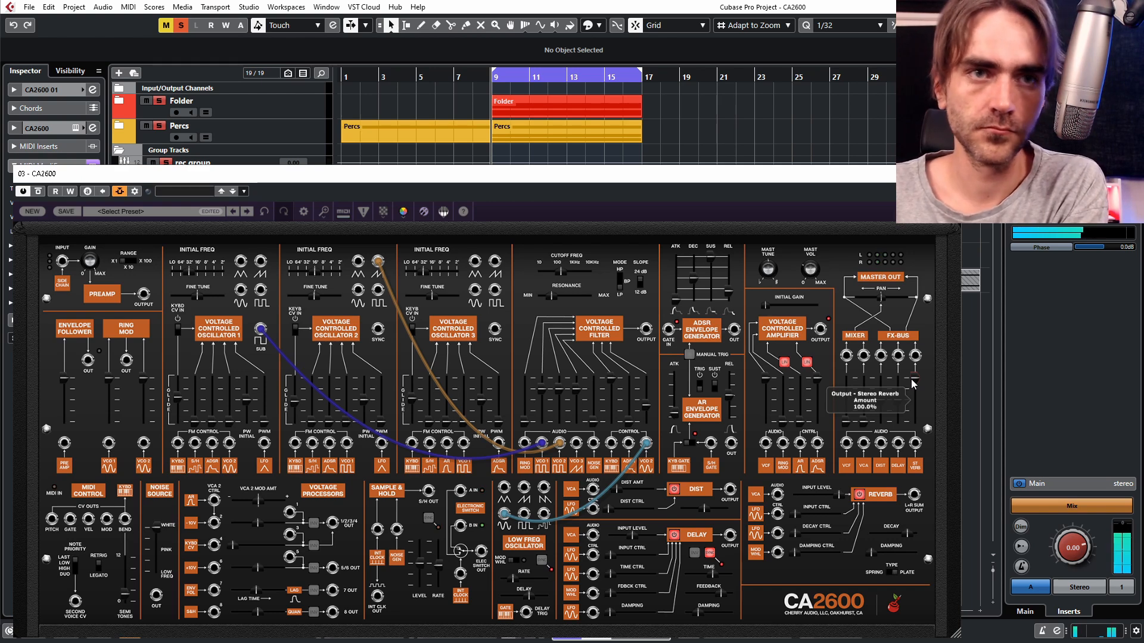
# - Open the preset save dialog and look at the available categories for User Presets
pyautogui.click(66, 211)
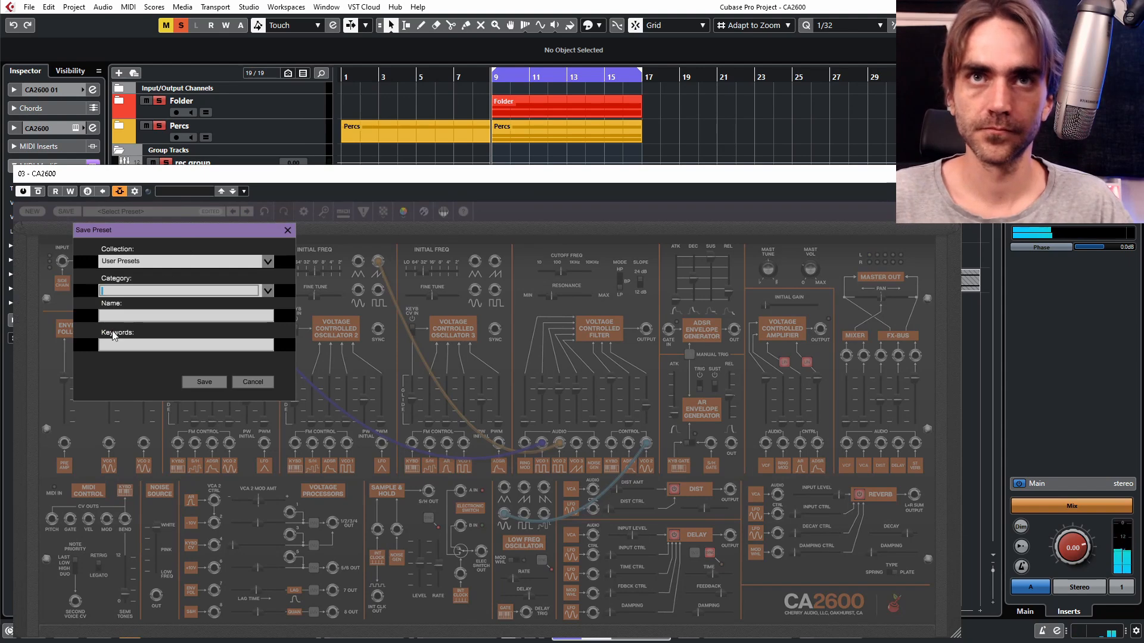
pyautogui.click(268, 291)
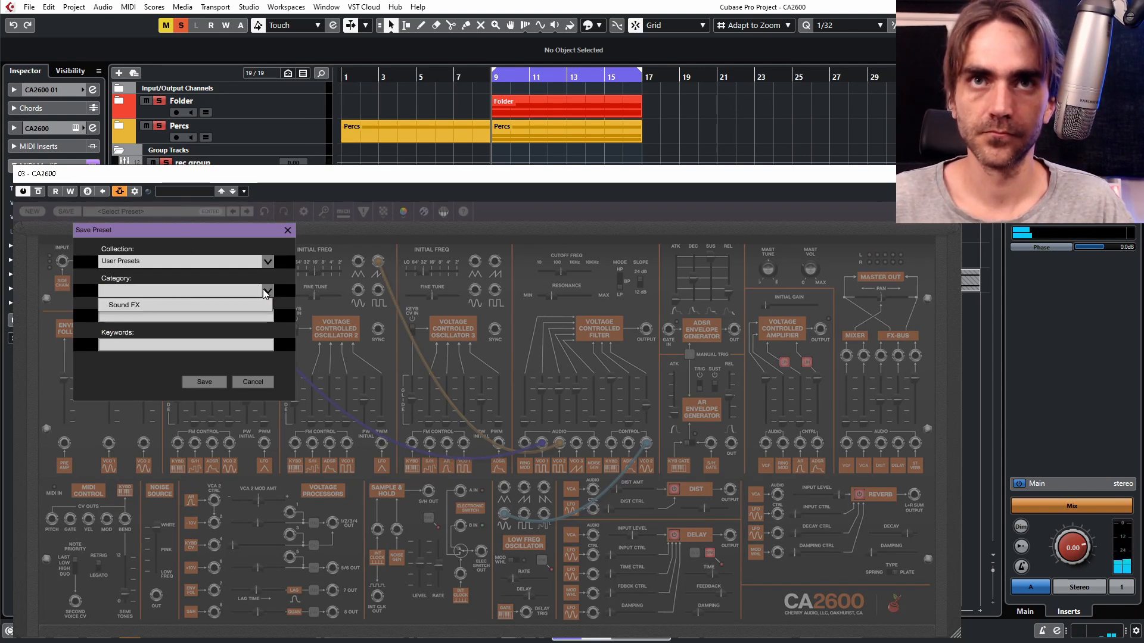
pyautogui.click(208, 286)
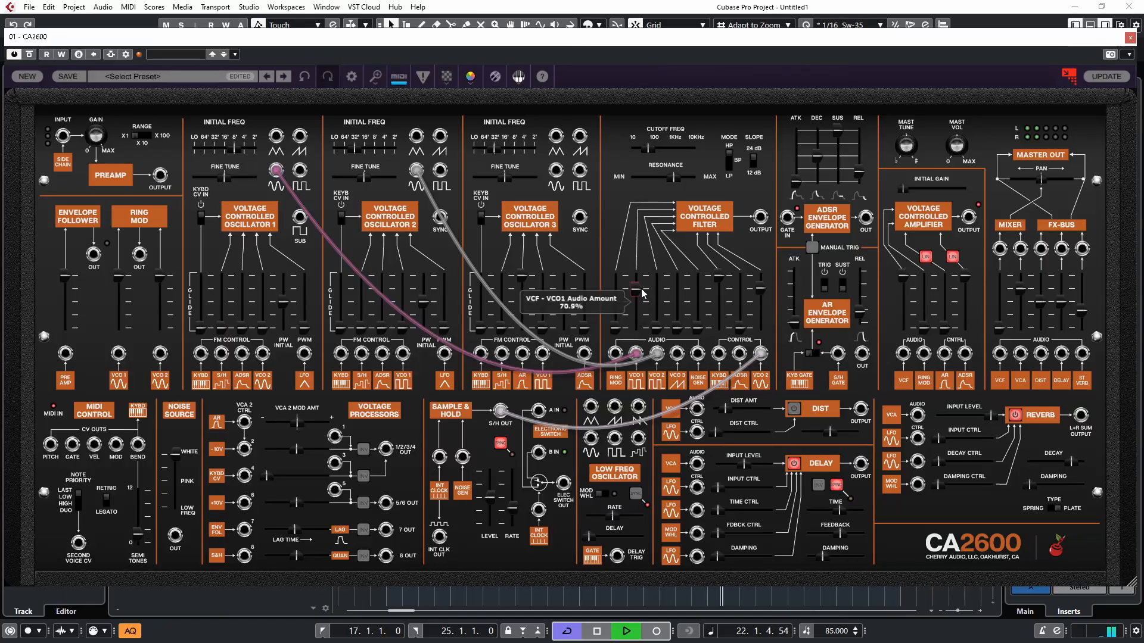
# - Set the filter's VCO 1 audio amount to about 71%, try blending in VCO 2 and VCO 3, and adjust VCO 3's initial frequency
pyautogui.moveTo(646, 285); pyautogui.dragTo(649, 290)
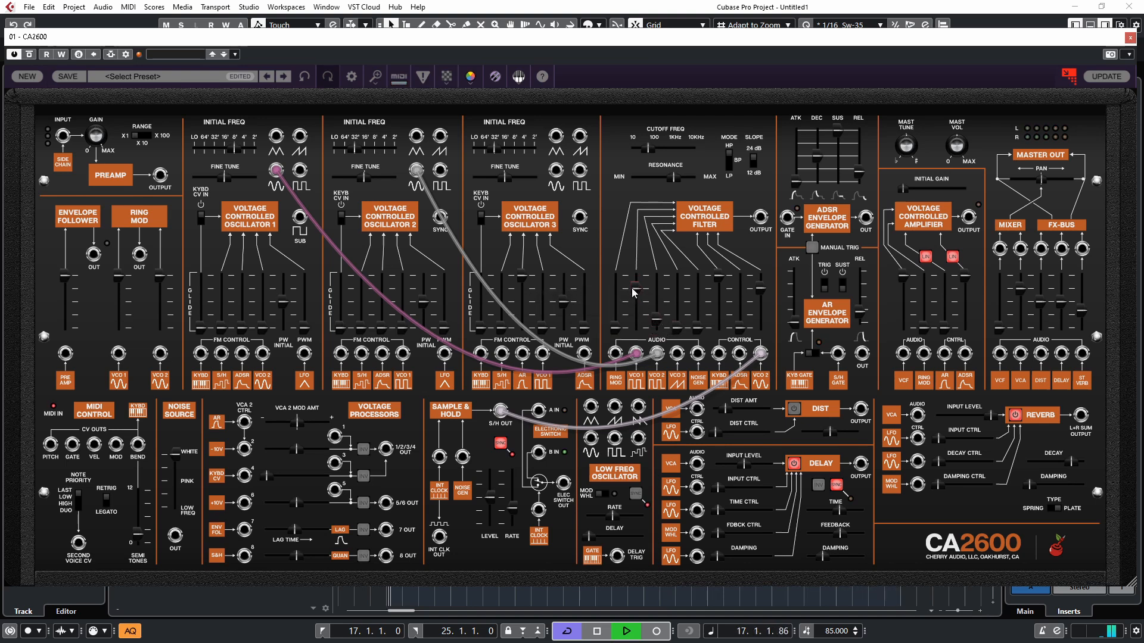
pyautogui.moveTo(656, 325); pyautogui.dragTo(685, 314)
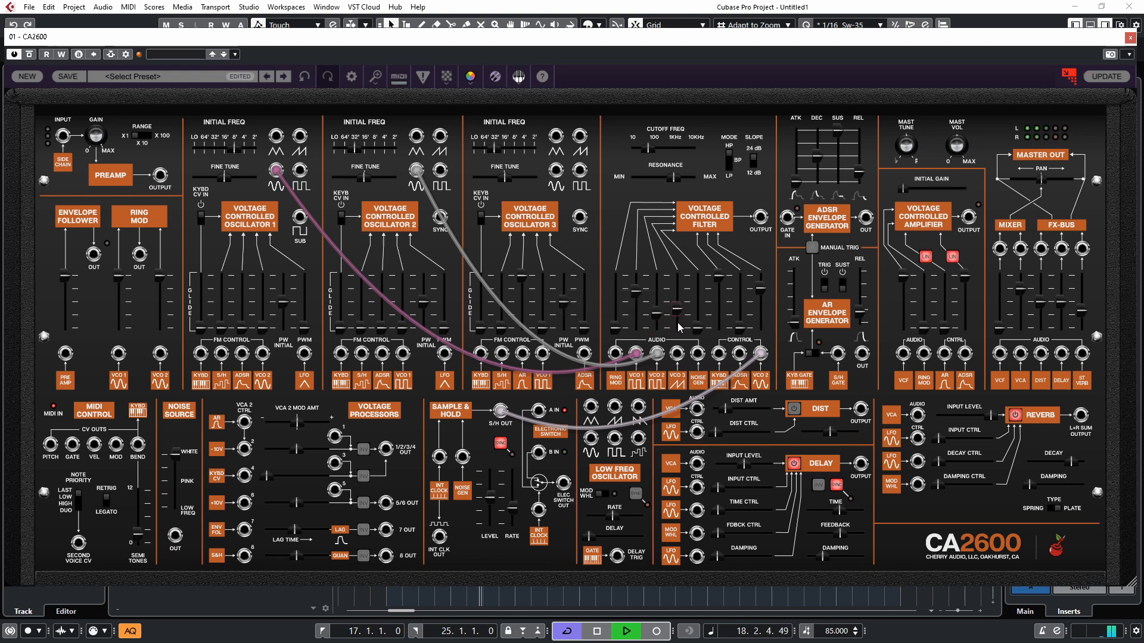
pyautogui.moveTo(677, 309); pyautogui.dragTo(678, 316)
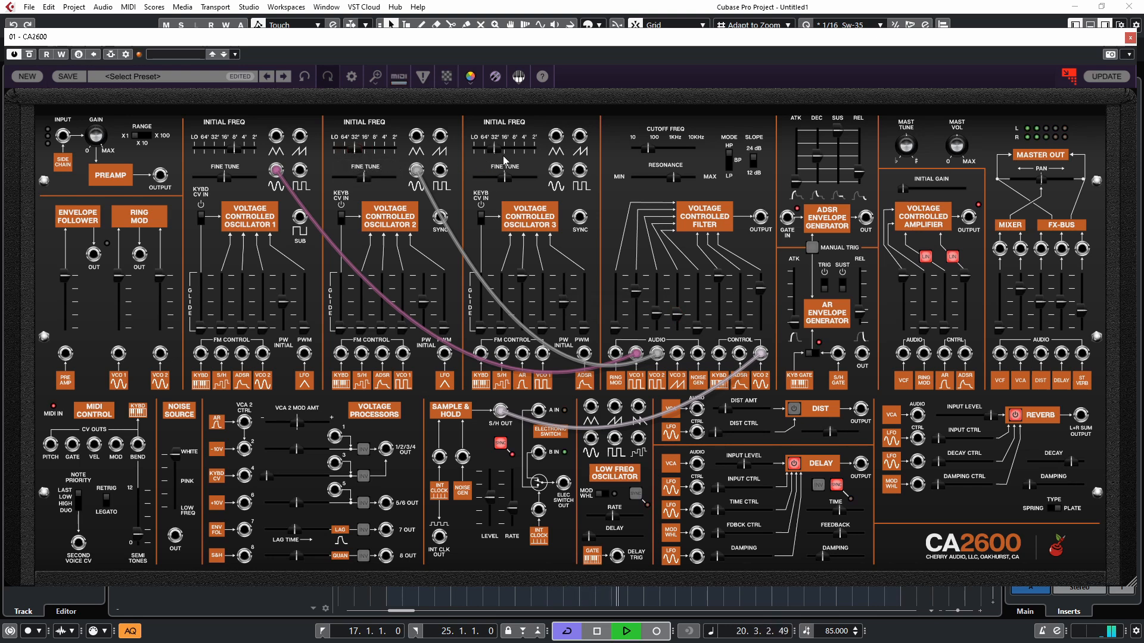
pyautogui.moveTo(500, 155)
pyautogui.mouseDown()
pyautogui.moveTo(535, 146)
pyautogui.moveTo(498, 152)
pyautogui.mouseUp()
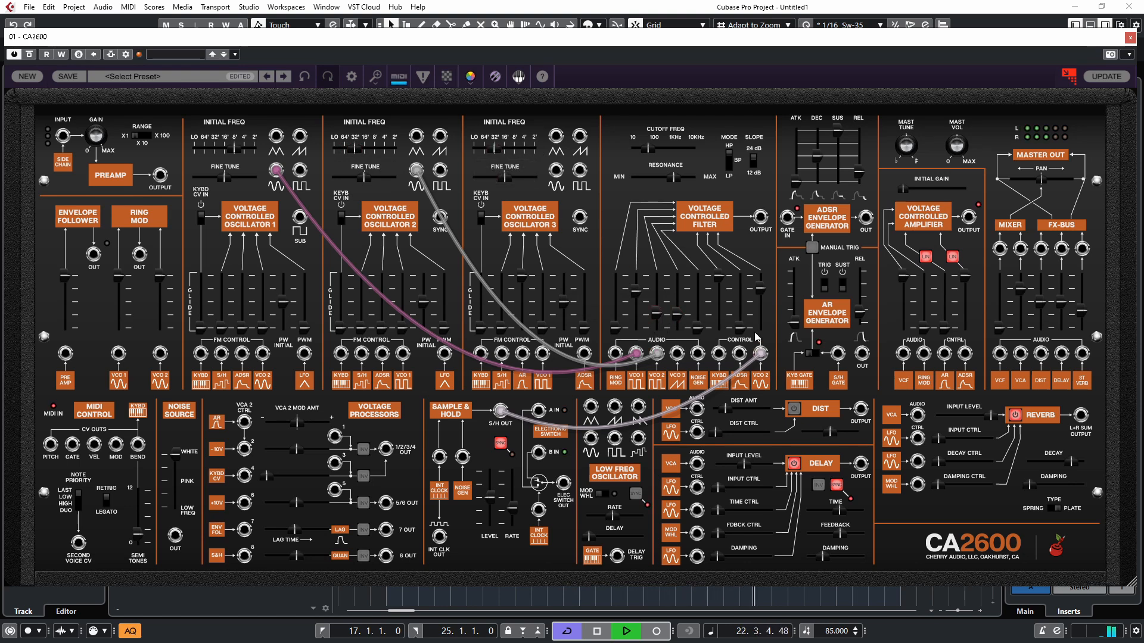
# - Sweep the filter cutoff upward and raise the sample-and-hold level modulating it
pyautogui.moveTo(648, 149); pyautogui.dragTo(668, 150)
pyautogui.moveTo(491, 498); pyautogui.dragTo(490, 475)
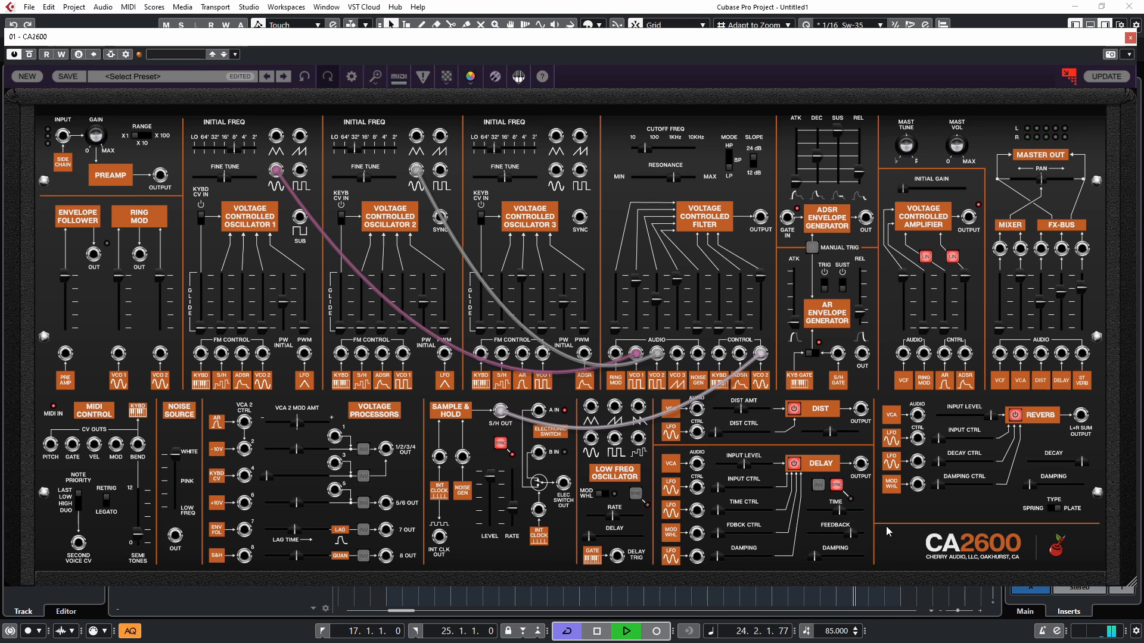
# - Reduce the distortion amount and filter resonance, and adjust the filter's cutoff and VCO 1 audio level to suit
pyautogui.moveTo(744, 410); pyautogui.dragTo(728, 416)
pyautogui.moveTo(671, 186); pyautogui.dragTo(650, 161)
pyautogui.moveTo(732, 412)
pyautogui.moveTo(636, 278)
pyautogui.mouseDown()
pyautogui.moveTo(636, 295)
pyautogui.moveTo(643, 271)
pyautogui.mouseUp()
pyautogui.moveTo(651, 149); pyautogui.dragTo(633, 316)
pyautogui.moveTo(726, 412)
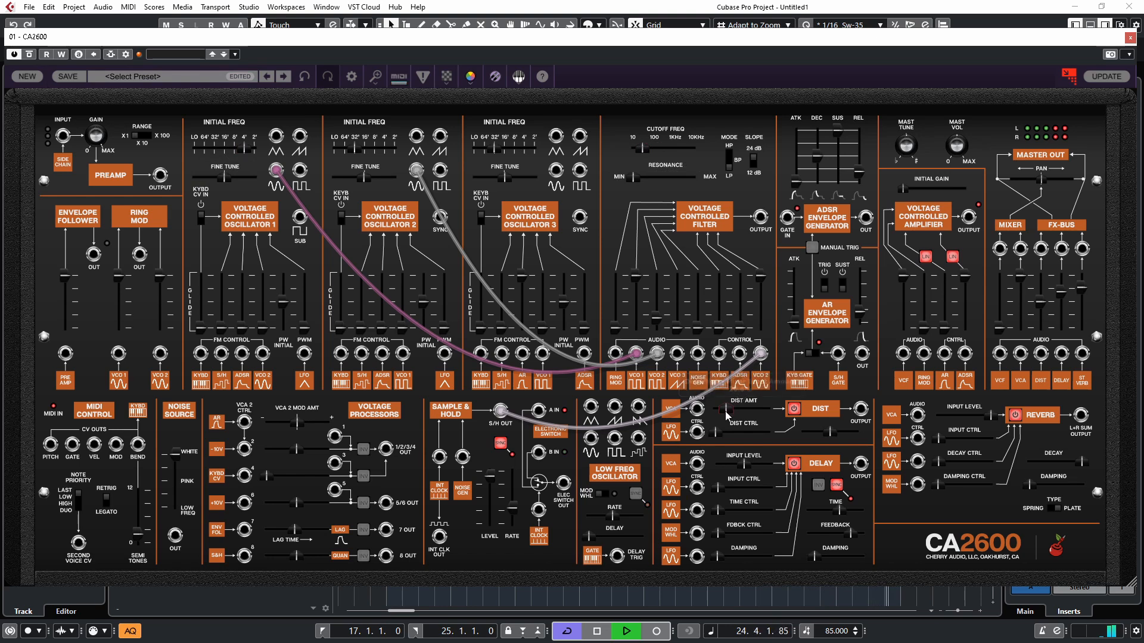
# - Lower the VCA output amount and VCO 1's level at the filter, and rebalance the delay output amount
pyautogui.moveTo(1025, 280); pyautogui.dragTo(1026, 320)
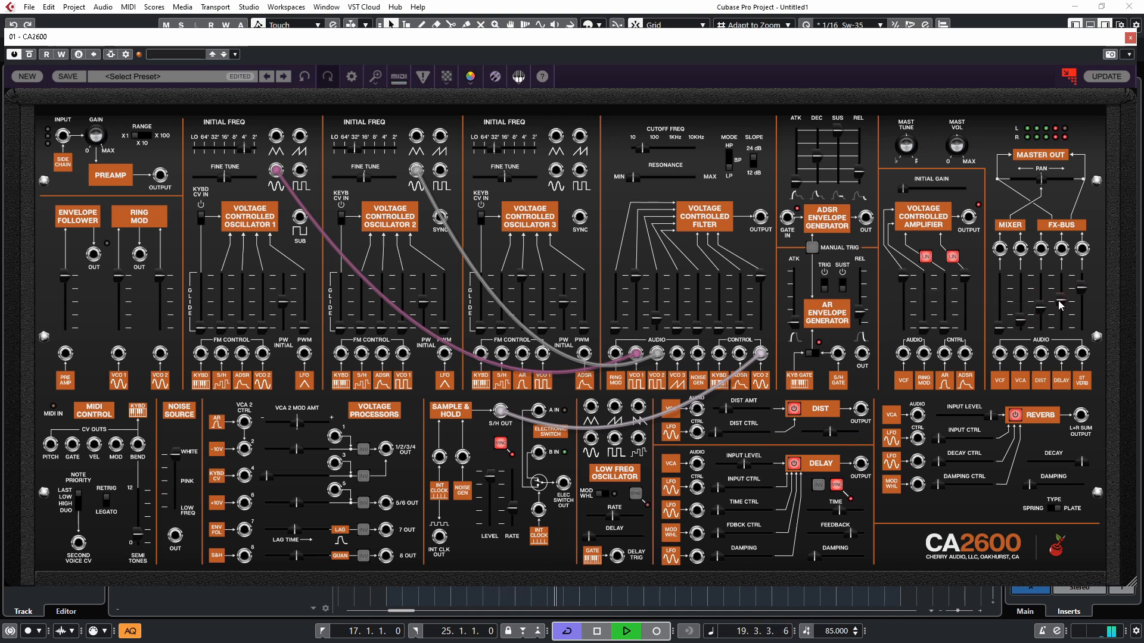
pyautogui.moveTo(636, 275); pyautogui.dragTo(638, 293)
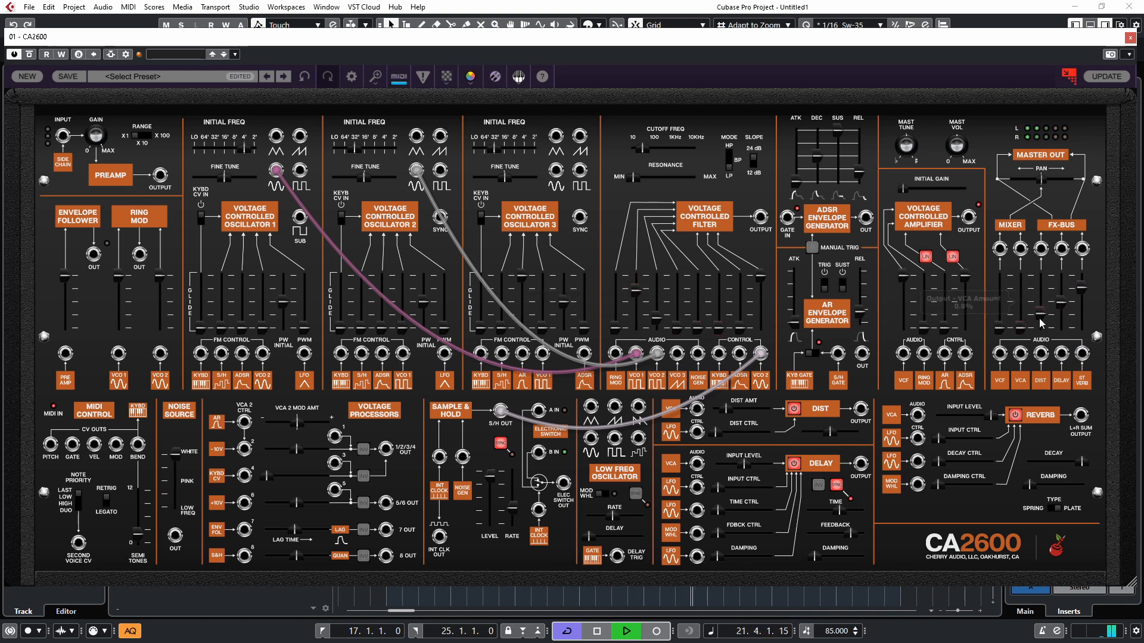
pyautogui.moveTo(1066, 309)
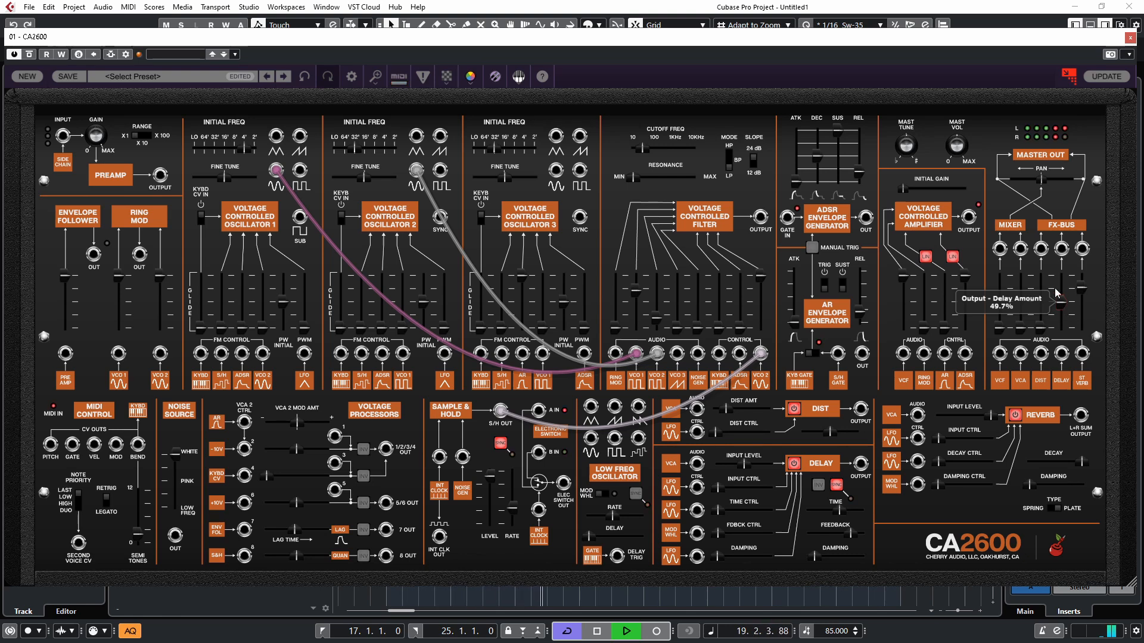
pyautogui.moveTo(1063, 304); pyautogui.dragTo(1061, 330)
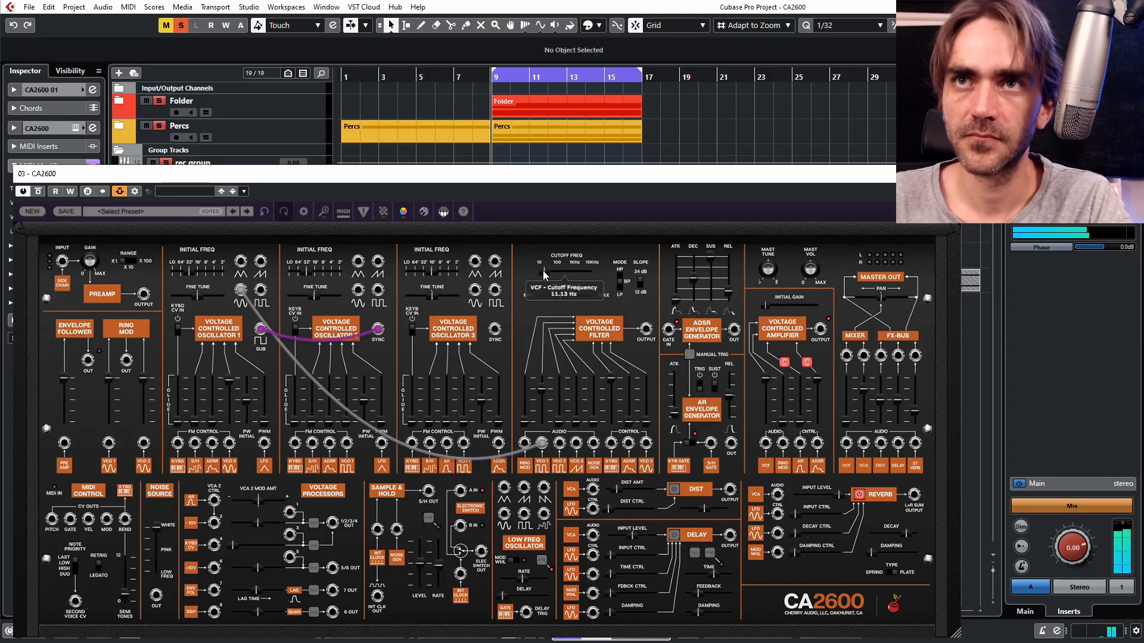
# - Raise the filter cutoff on the VCO 1 sine patch and enable the delay with a 1/8 time
pyautogui.moveTo(543, 271); pyautogui.dragTo(566, 274)
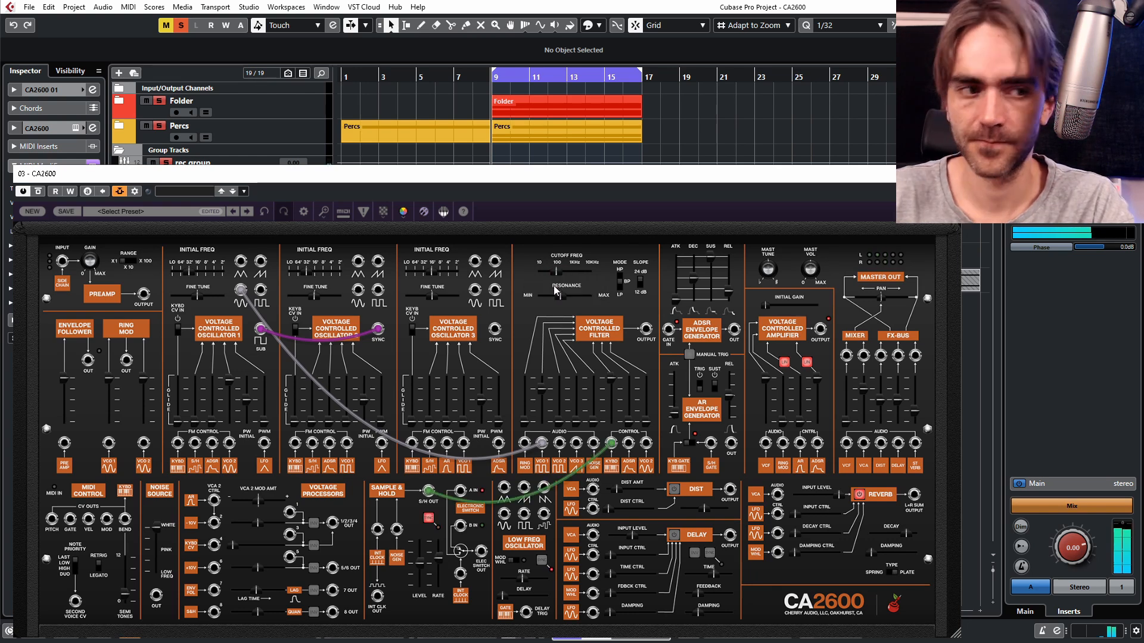
pyautogui.click(675, 535)
pyautogui.moveTo(711, 577)
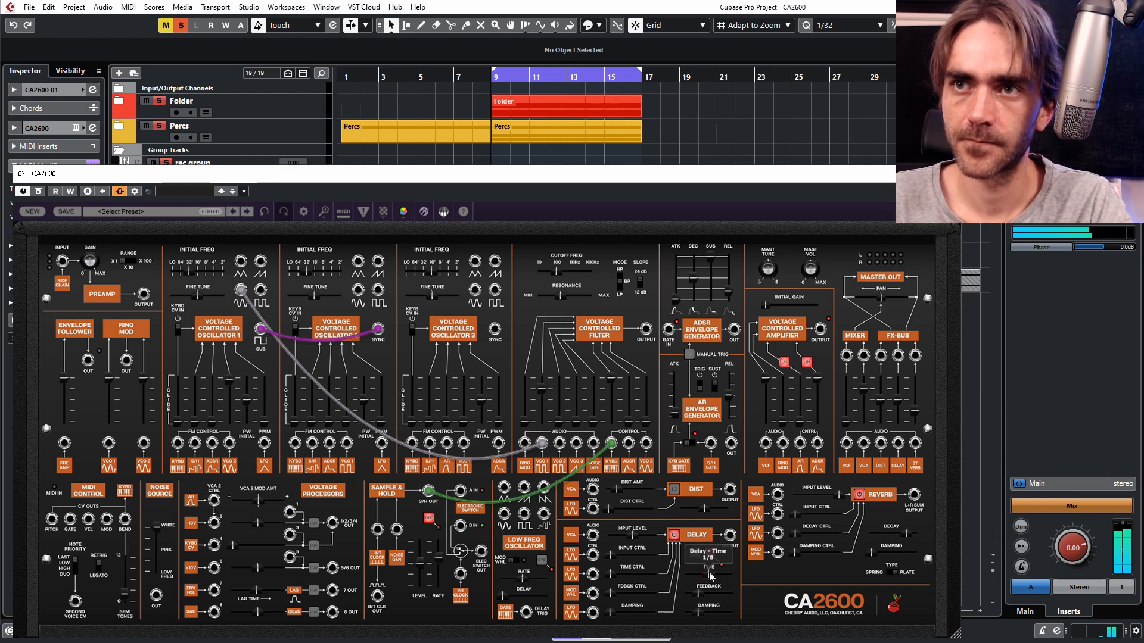
pyautogui.moveTo(710, 615)
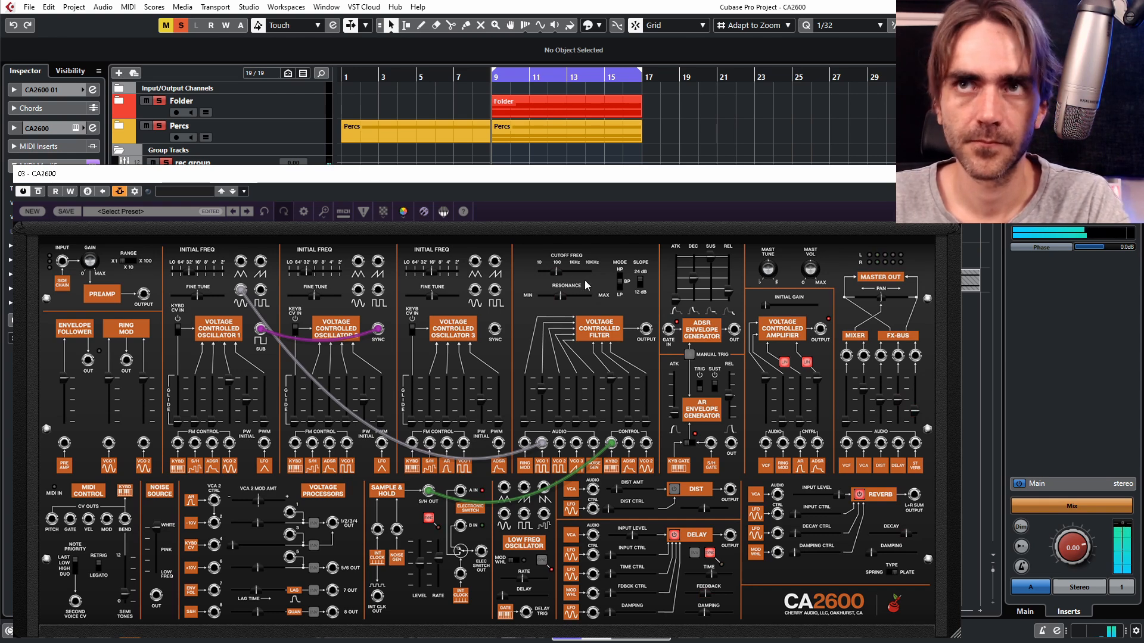
# - Adjust how strongly the sample-and-hold modulates the filter, using a keyboard mod amount of about 70.7%
pyautogui.moveTo(610, 396)
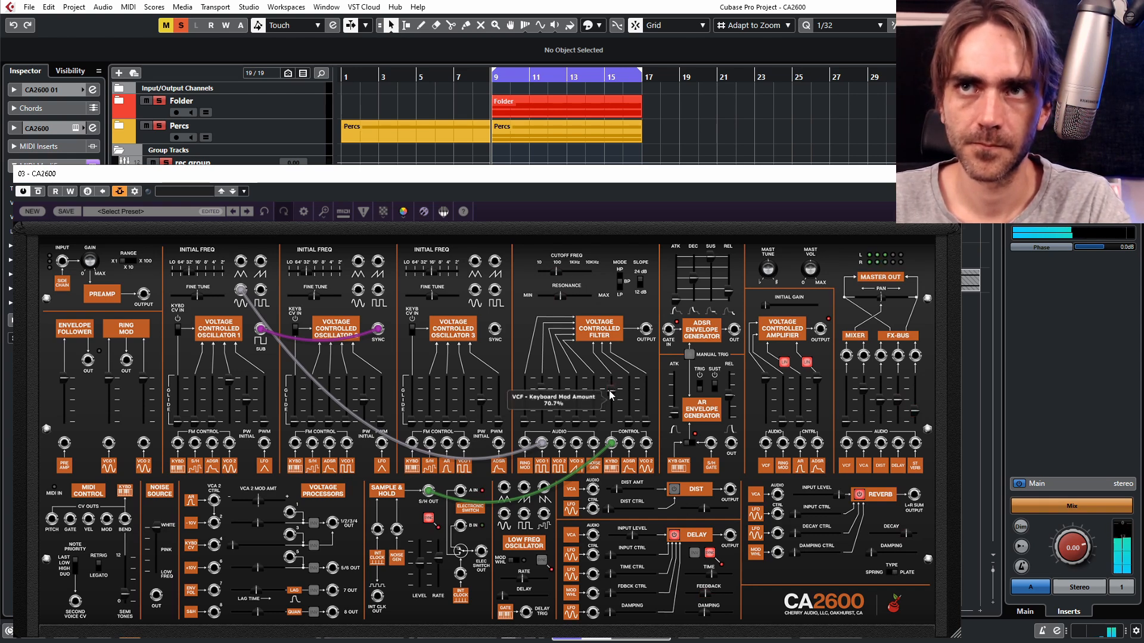
pyautogui.moveTo(610, 392); pyautogui.dragTo(618, 398)
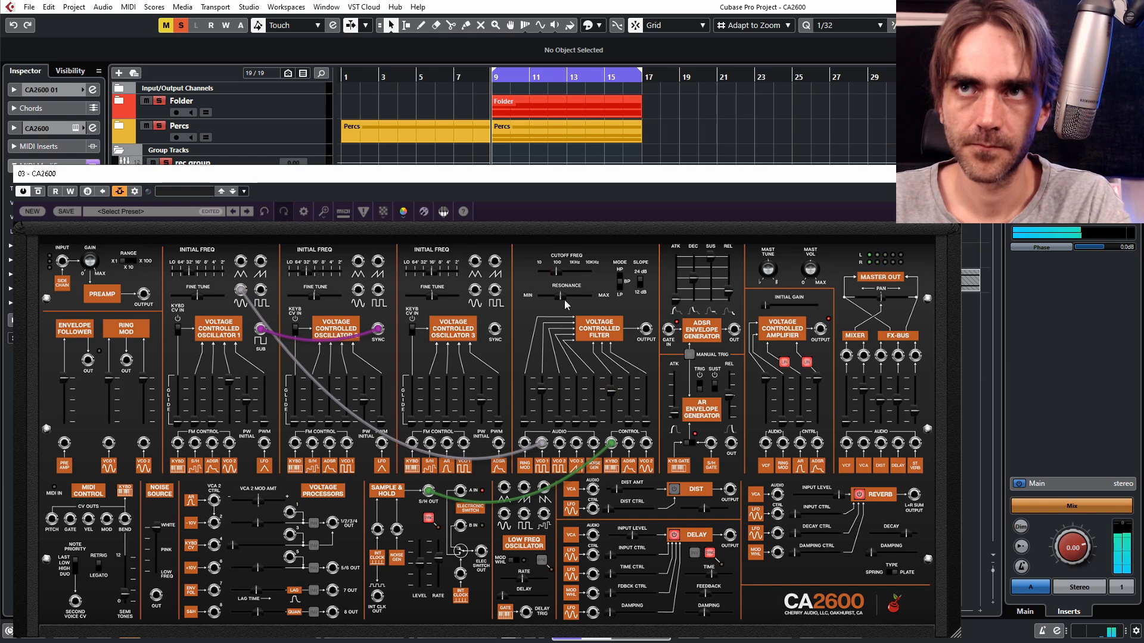
pyautogui.scroll(1, 617, 394)
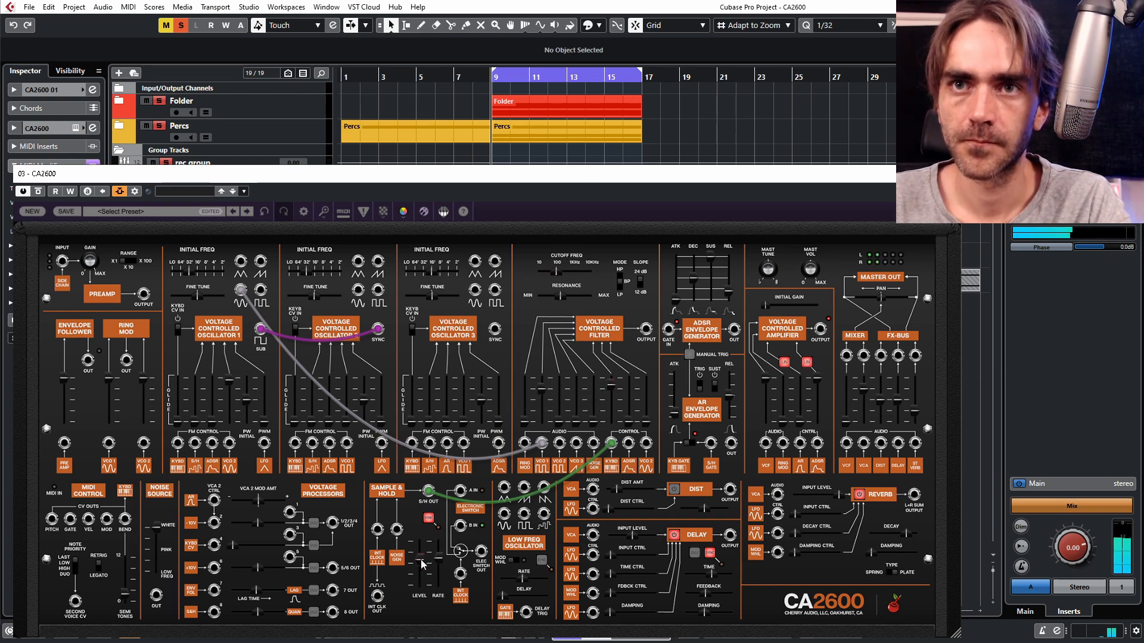
pyautogui.moveTo(422, 563)
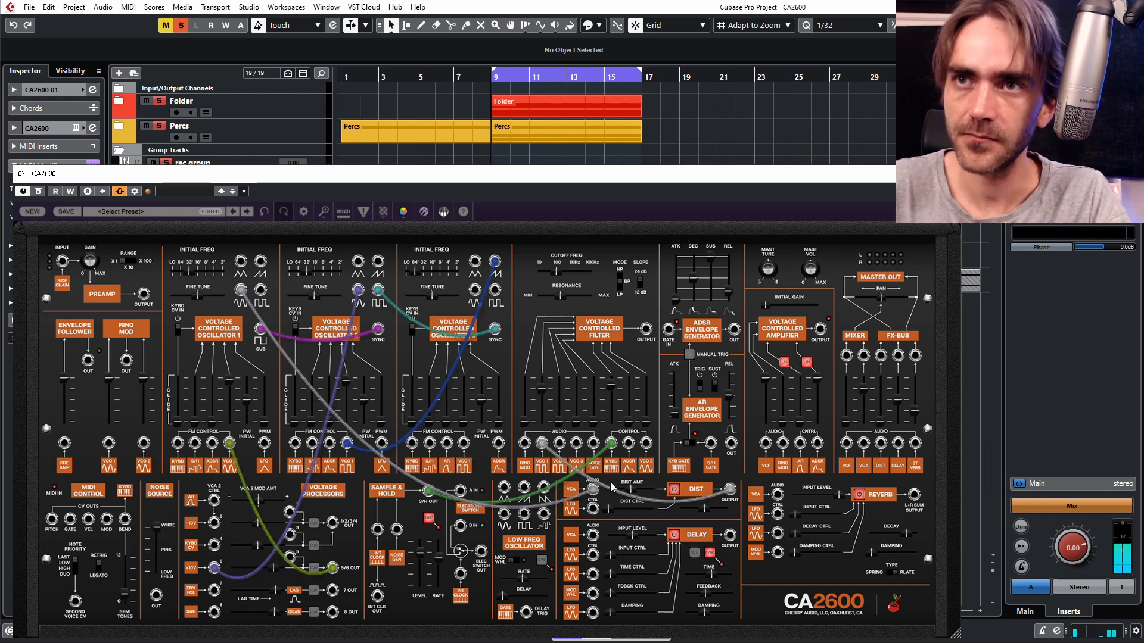
# - Set the distortion's mixer input amount to 100% and adjust the delay amount in the output mixer
pyautogui.moveTo(641, 494)
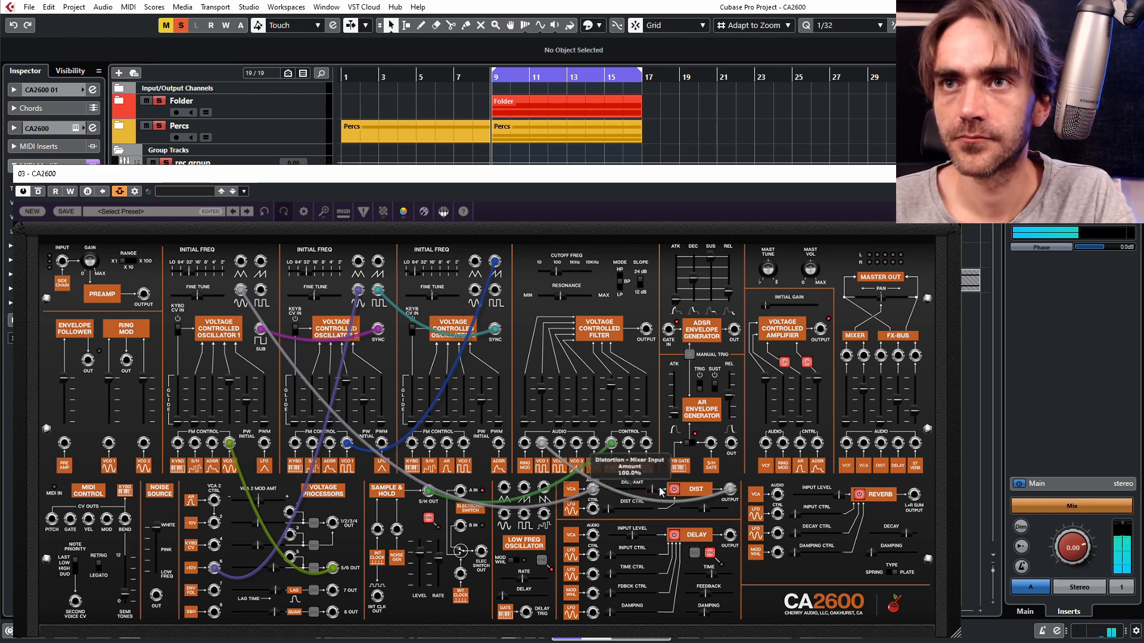
pyautogui.moveTo(648, 493)
pyautogui.mouseDown()
pyautogui.moveTo(603, 499)
pyautogui.moveTo(663, 489)
pyautogui.mouseUp()
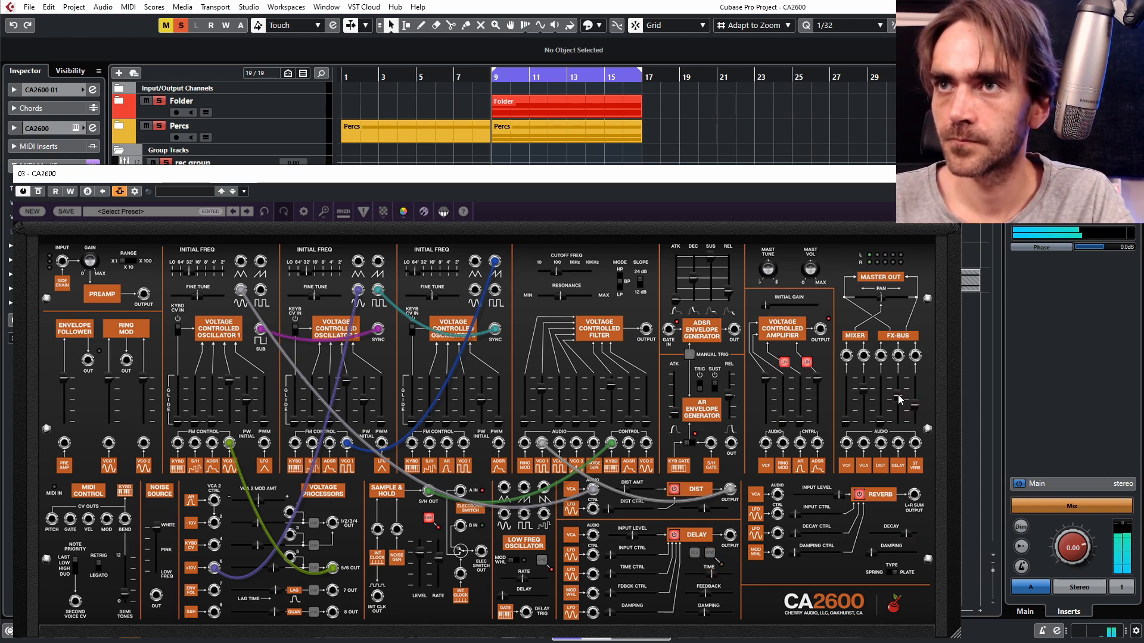
pyautogui.moveTo(898, 400); pyautogui.dragTo(866, 392)
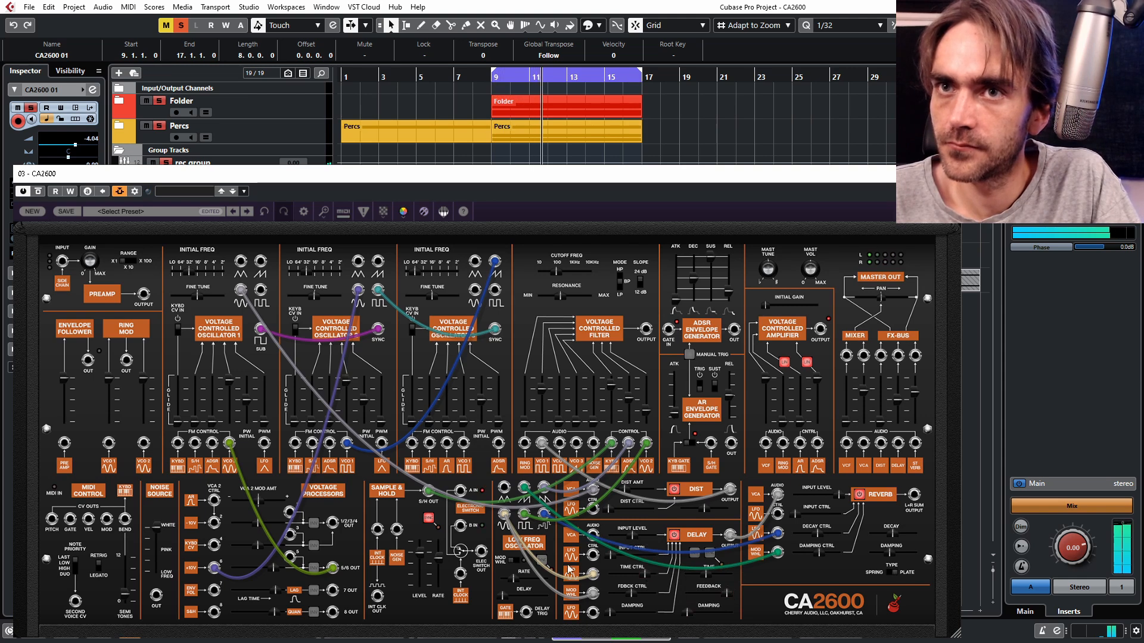
pyautogui.moveTo(511, 582)
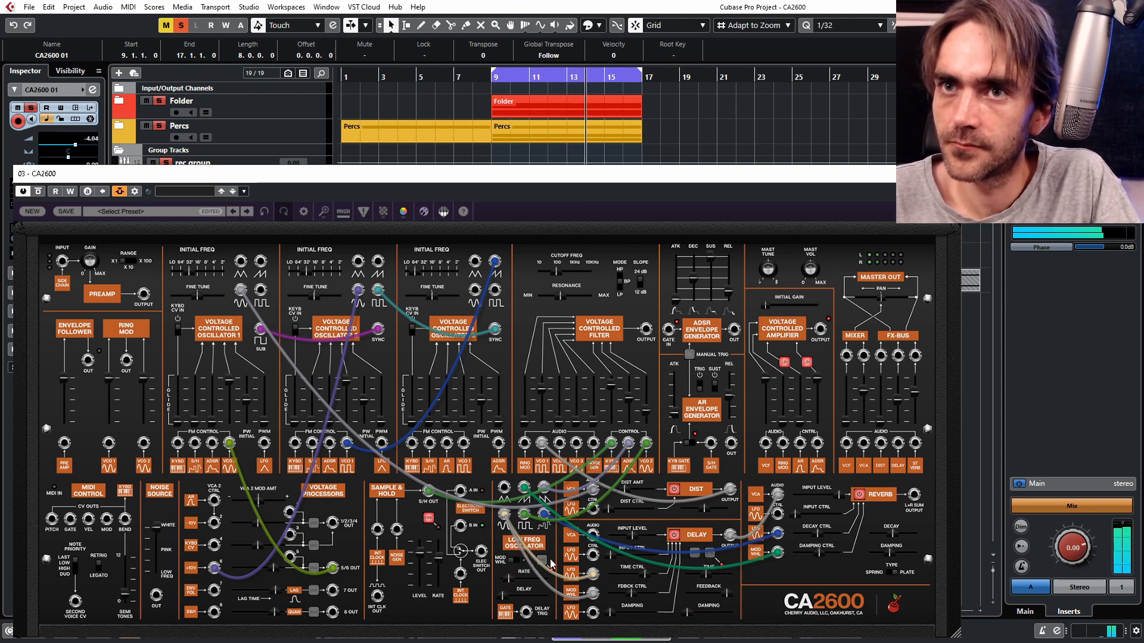
pyautogui.moveTo(900, 400)
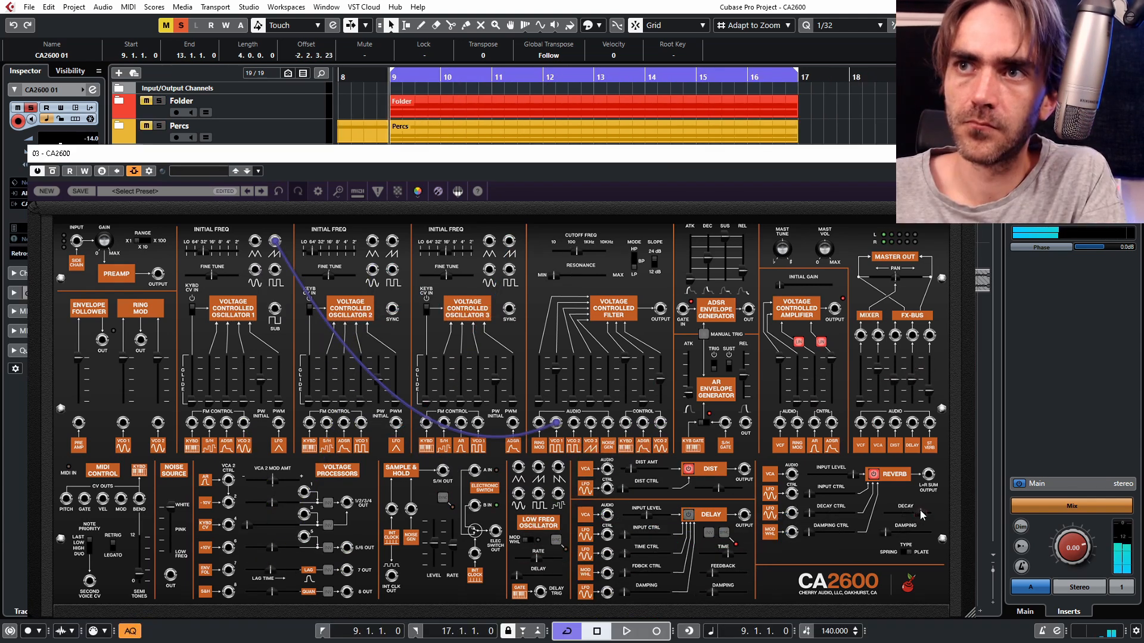
# - Raise the stereo reverb amount and switch on the delay for the VCO 1 sawtooth patch
pyautogui.moveTo(934, 392); pyautogui.dragTo(933, 389)
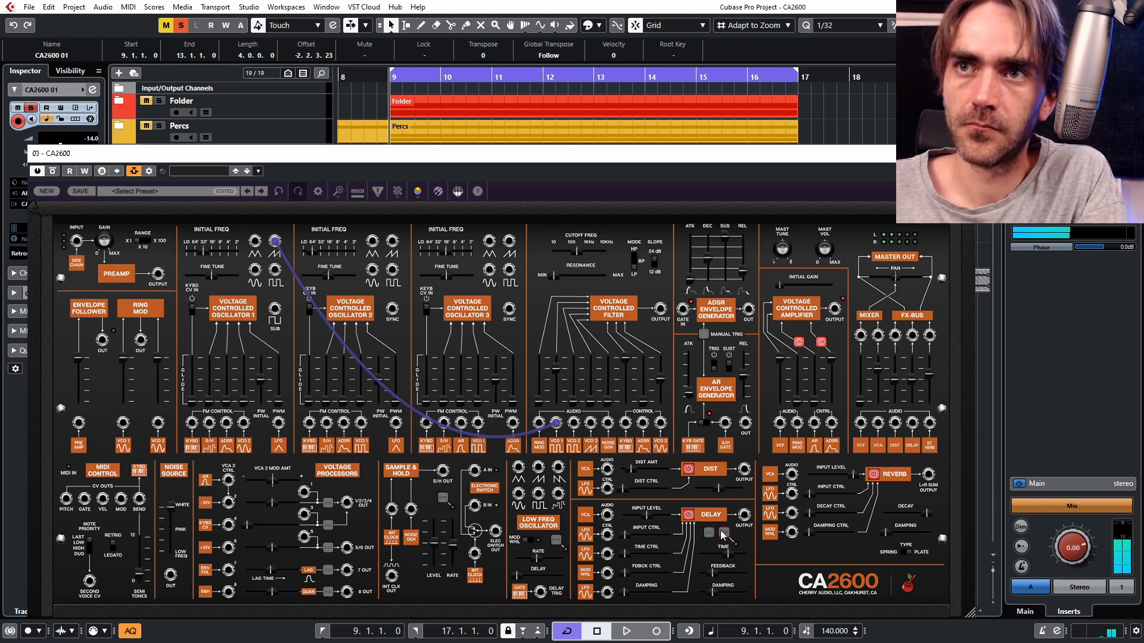
pyautogui.moveTo(731, 557)
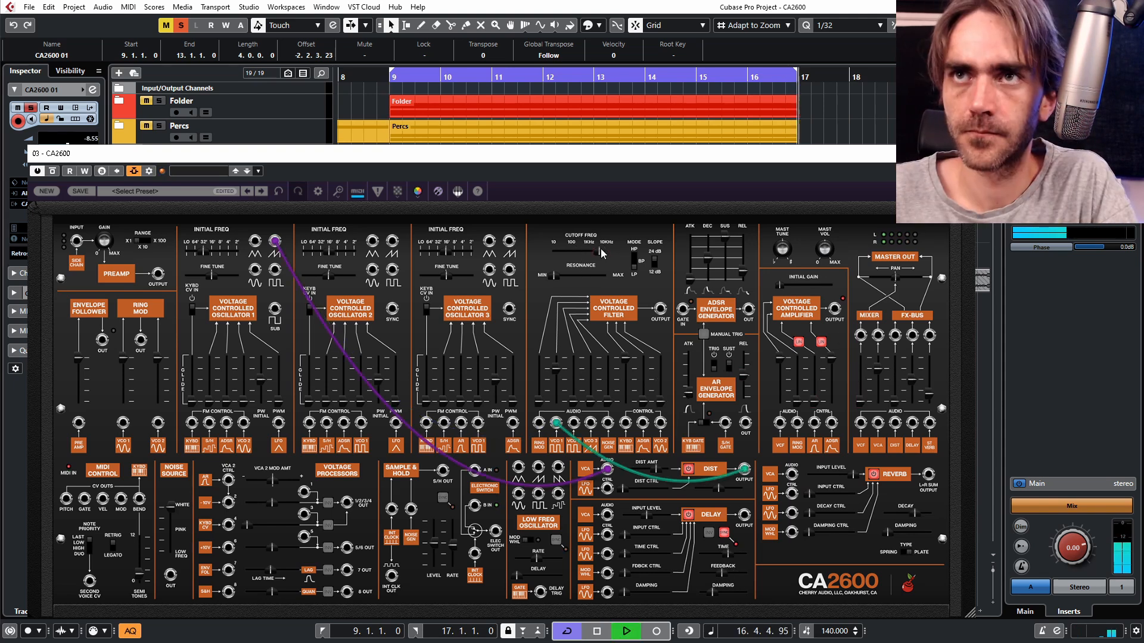
# - Lower the filter cutoff and patch the AR envelope output into the filter's ADSR control input, raising its modulation amount
pyautogui.press('space')
pyautogui.moveTo(581, 256); pyautogui.dragTo(578, 253)
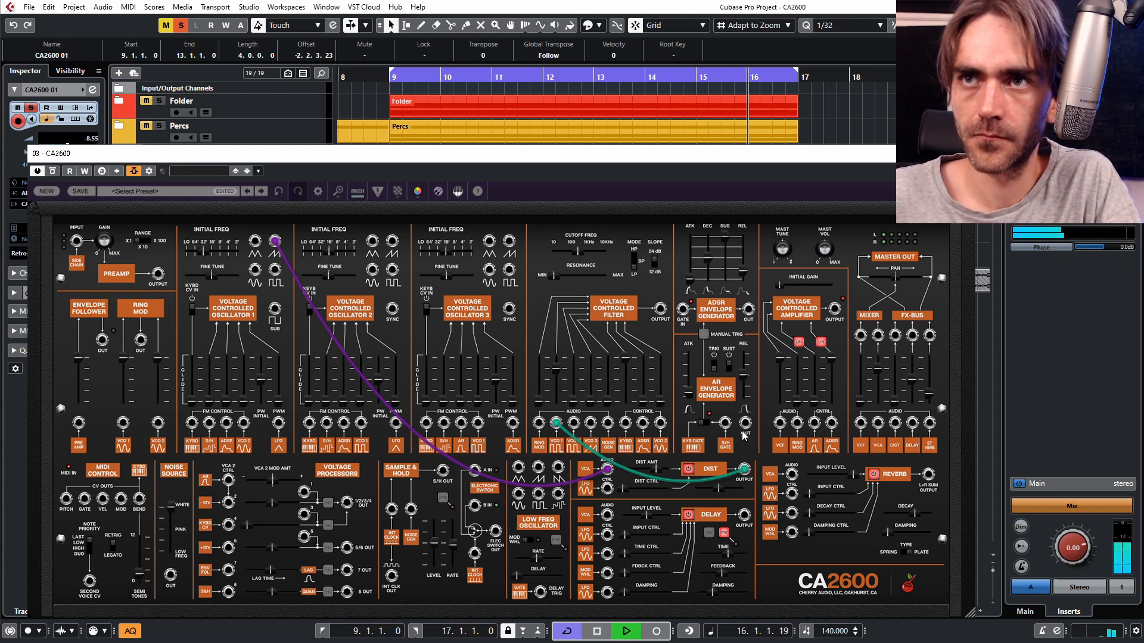
pyautogui.moveTo(744, 422); pyautogui.dragTo(643, 422)
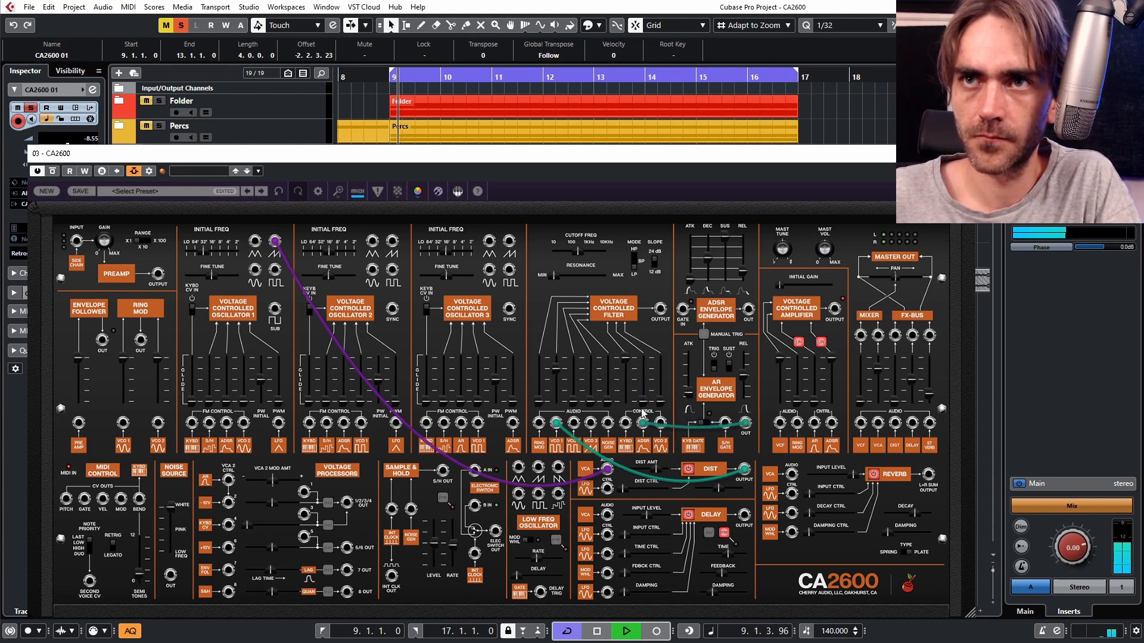
pyautogui.moveTo(646, 386)
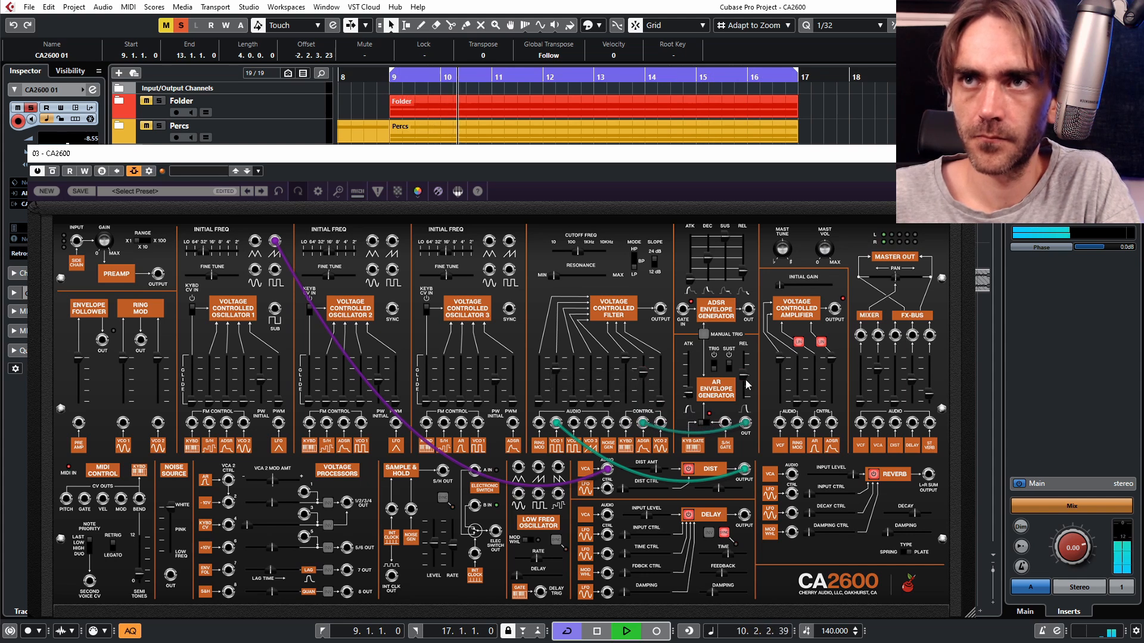
# - Vary the AR envelope's release time during playback, trying values around 792 ms
pyautogui.moveTo(746, 391)
pyautogui.scroll(-5, 745, 391)
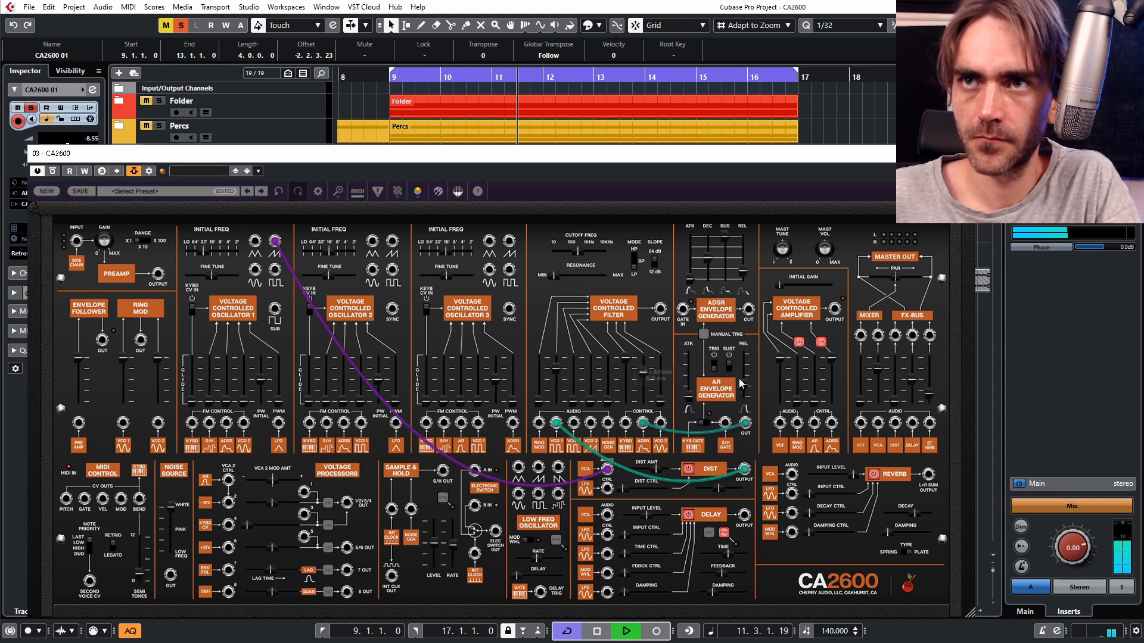
pyautogui.scroll(8, 740, 389)
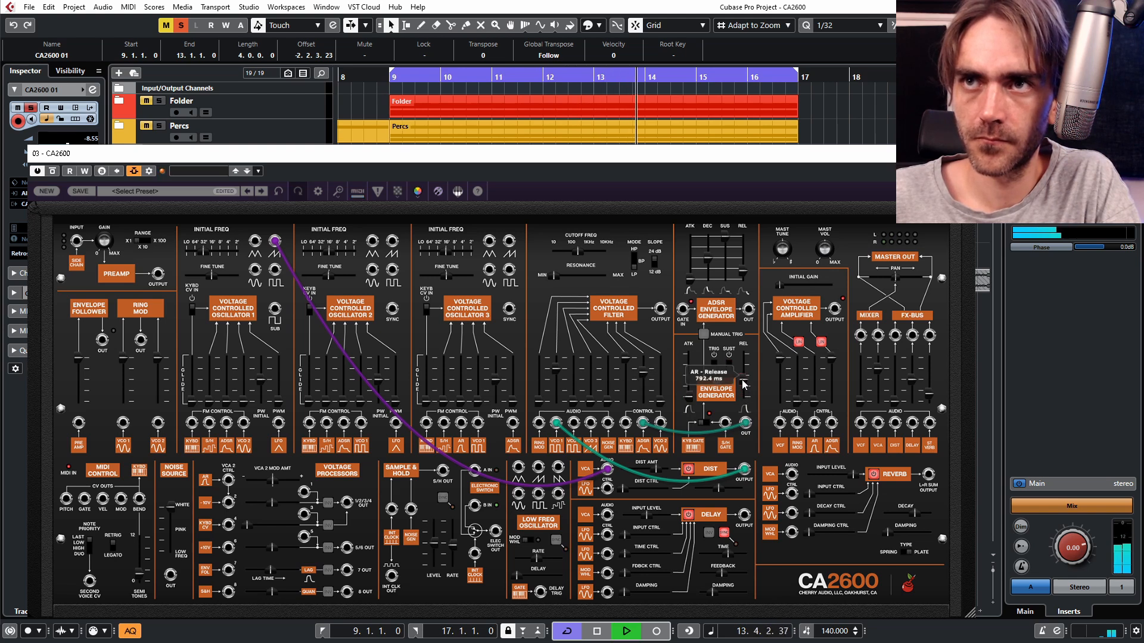
pyautogui.scroll(-2, 745, 386)
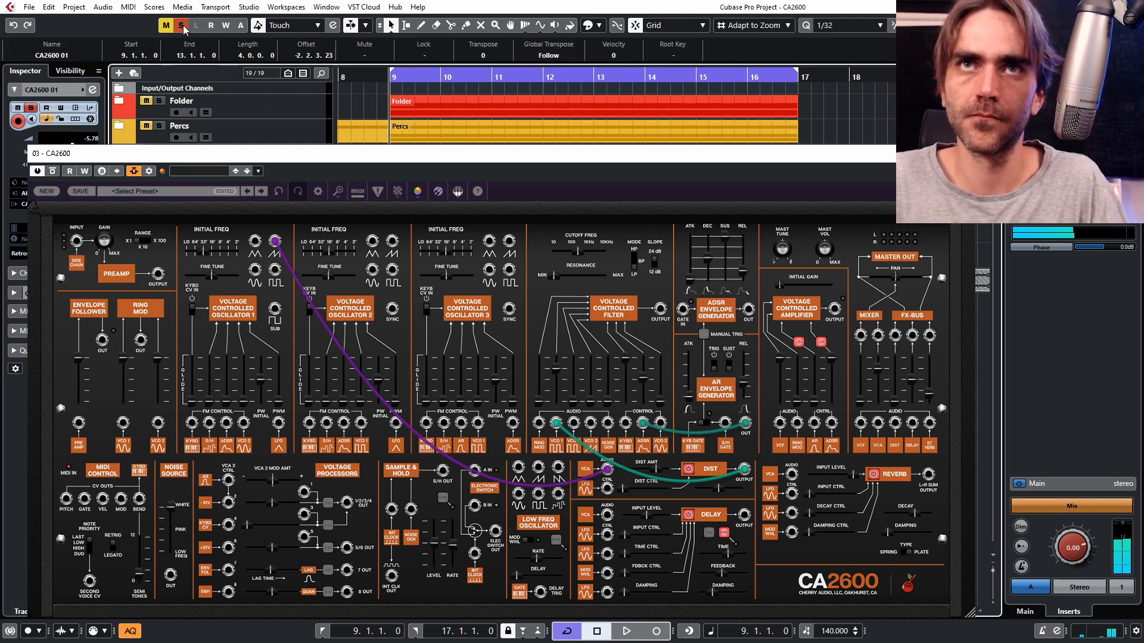
# - Patch the LFO sine output into the filter's VCO 2 control input and VCO 2's PWM input, and raise VCO 2's audio level in the filter
pyautogui.moveTo(518, 494); pyautogui.dragTo(660, 422)
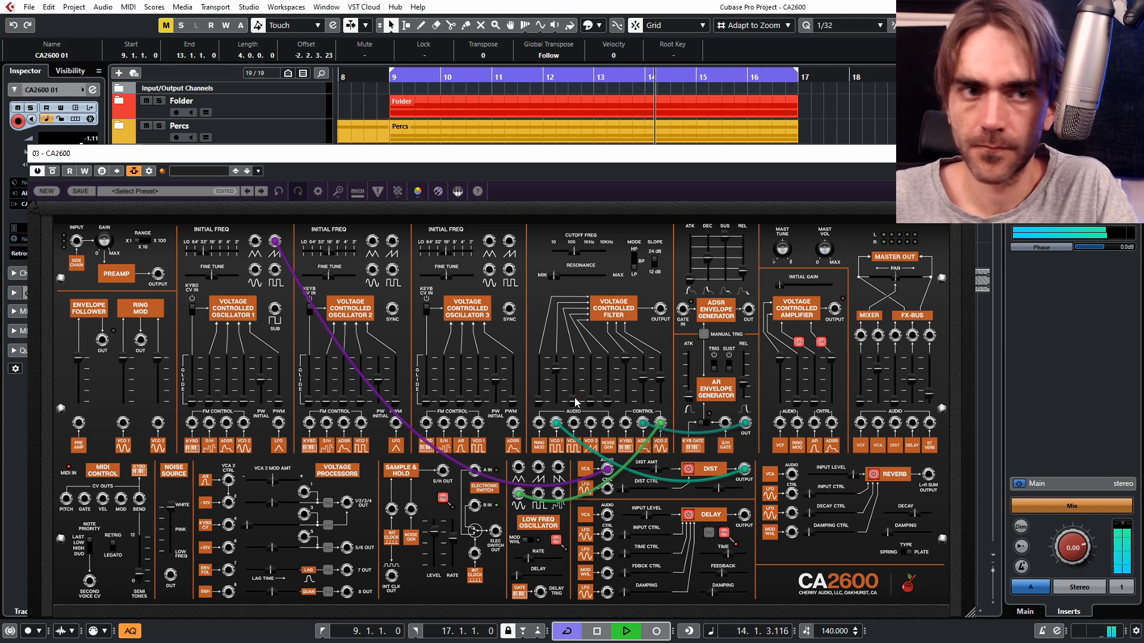
pyautogui.moveTo(576, 401); pyautogui.dragTo(574, 386)
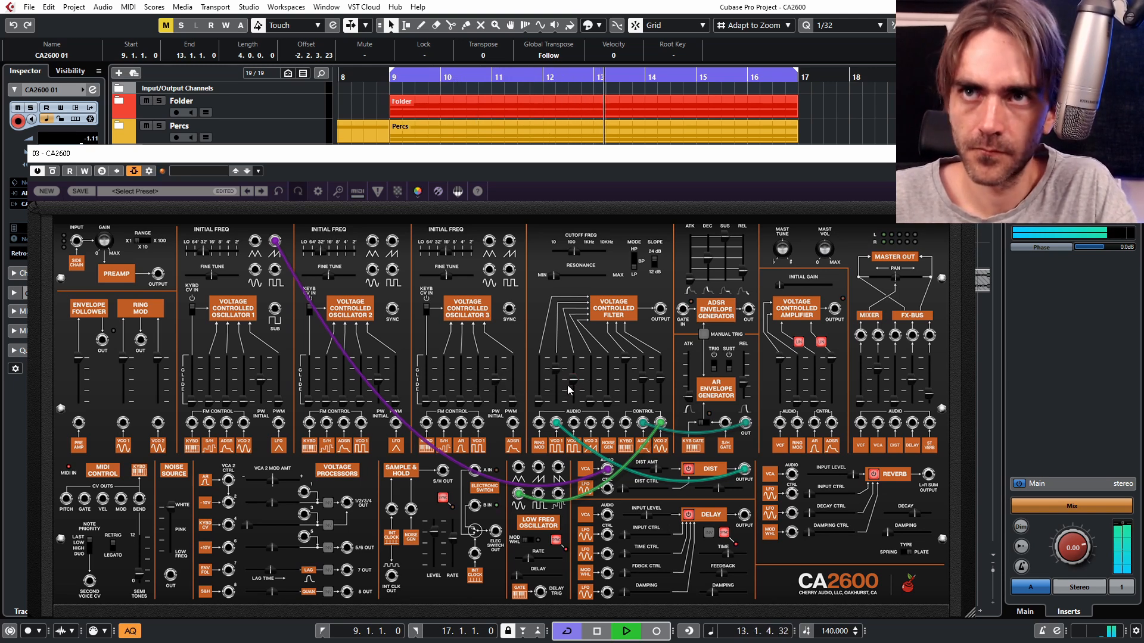
pyautogui.moveTo(572, 383)
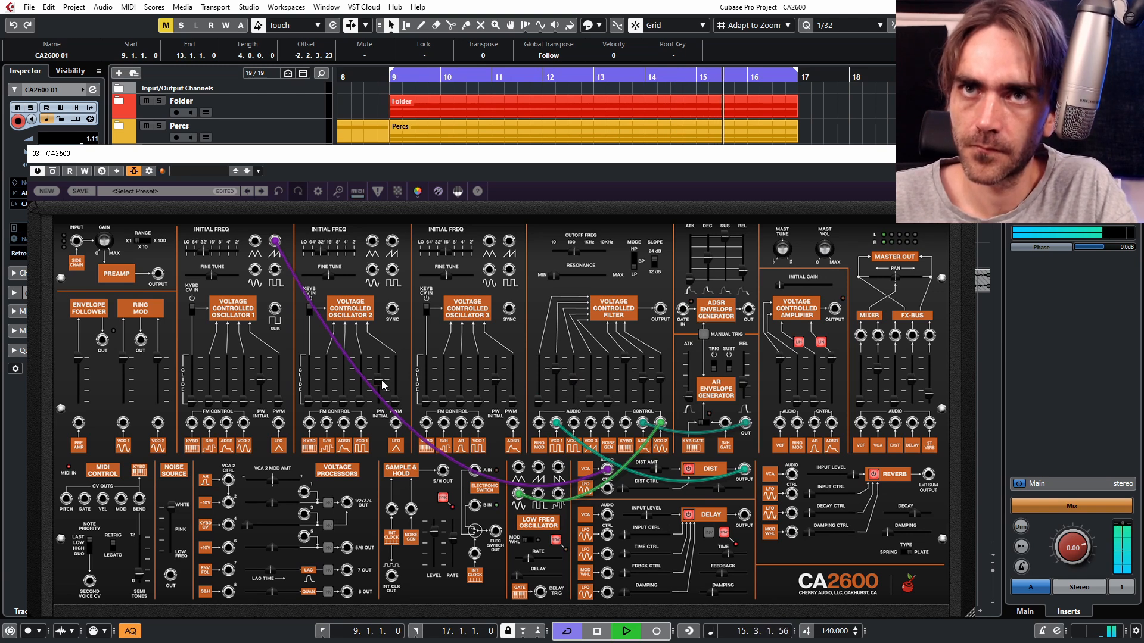
pyautogui.moveTo(397, 427); pyautogui.dragTo(505, 494)
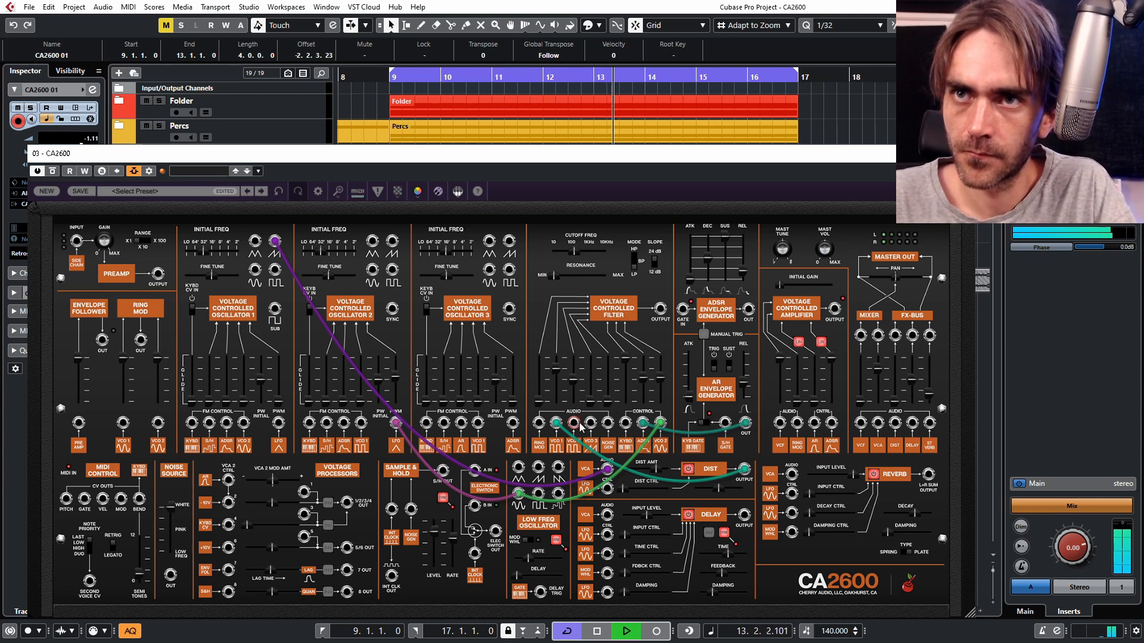
# - Patch VCO 3's pulse output into the filter's VCO 3 audio input, raise its level, and feed VCO 3's PWM input from an upper-row LFO output
pyautogui.moveTo(591, 422); pyautogui.dragTo(510, 272)
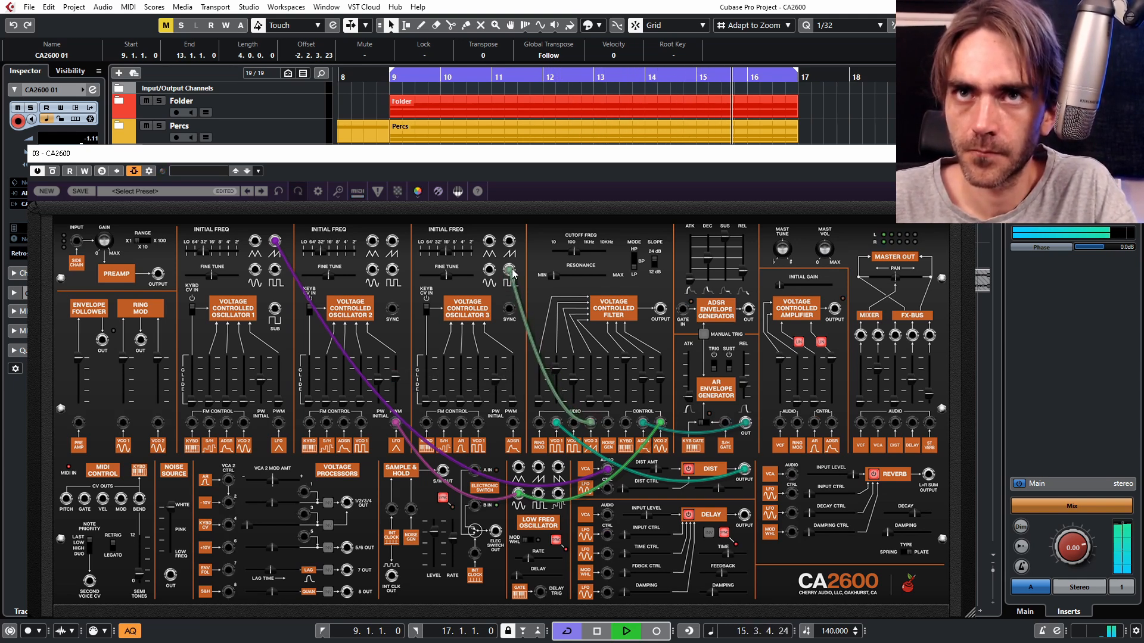
pyautogui.moveTo(591, 398); pyautogui.dragTo(588, 374)
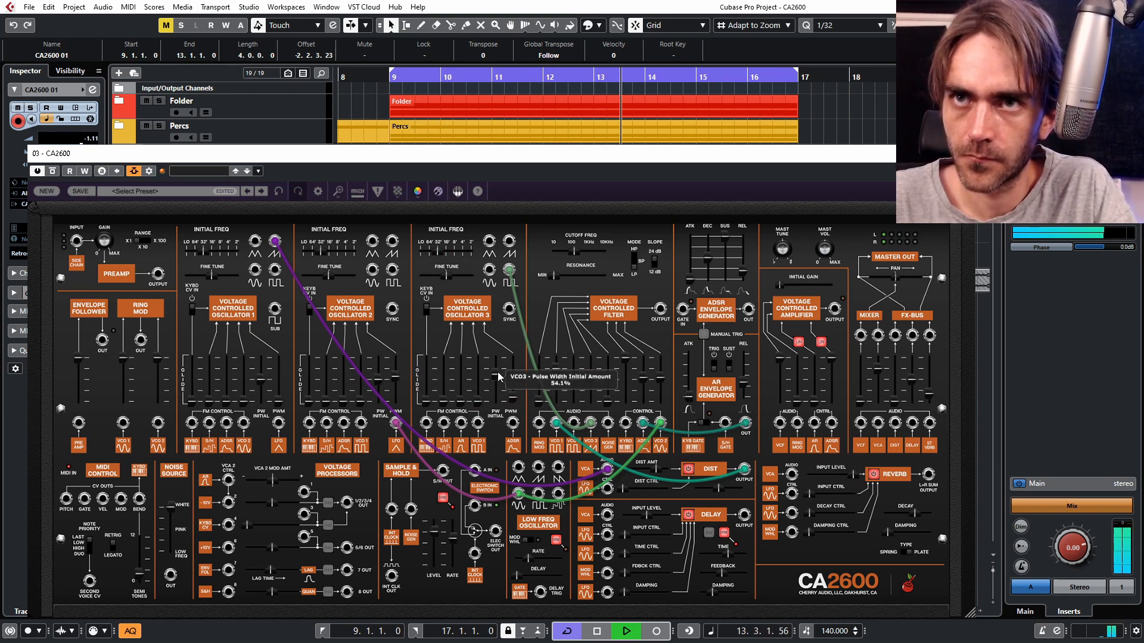
pyautogui.moveTo(514, 424); pyautogui.dragTo(538, 467)
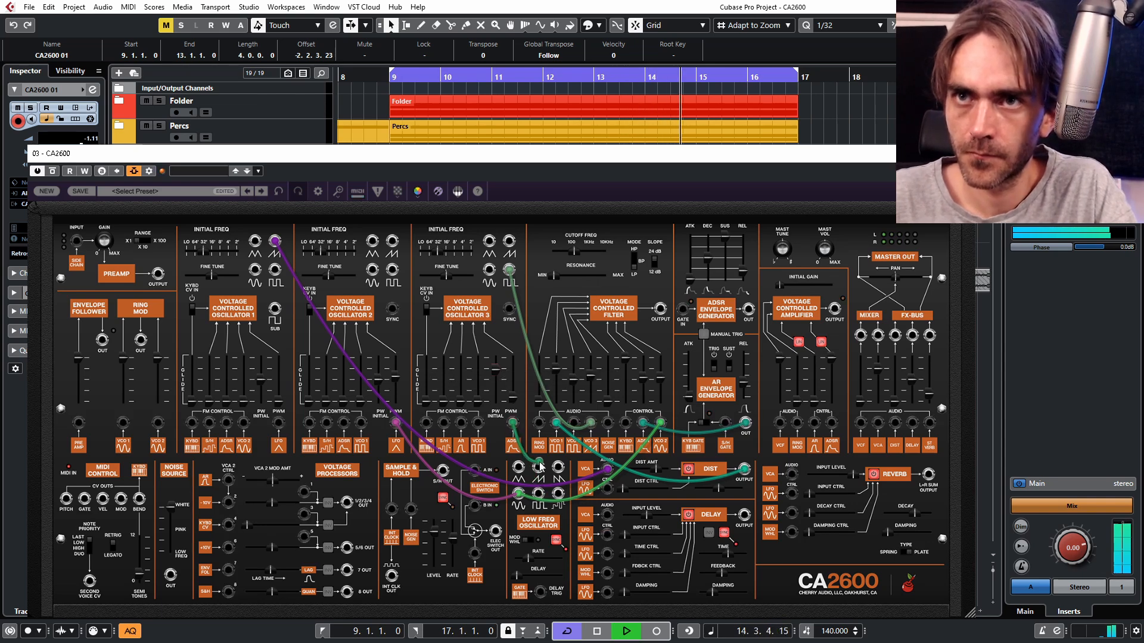